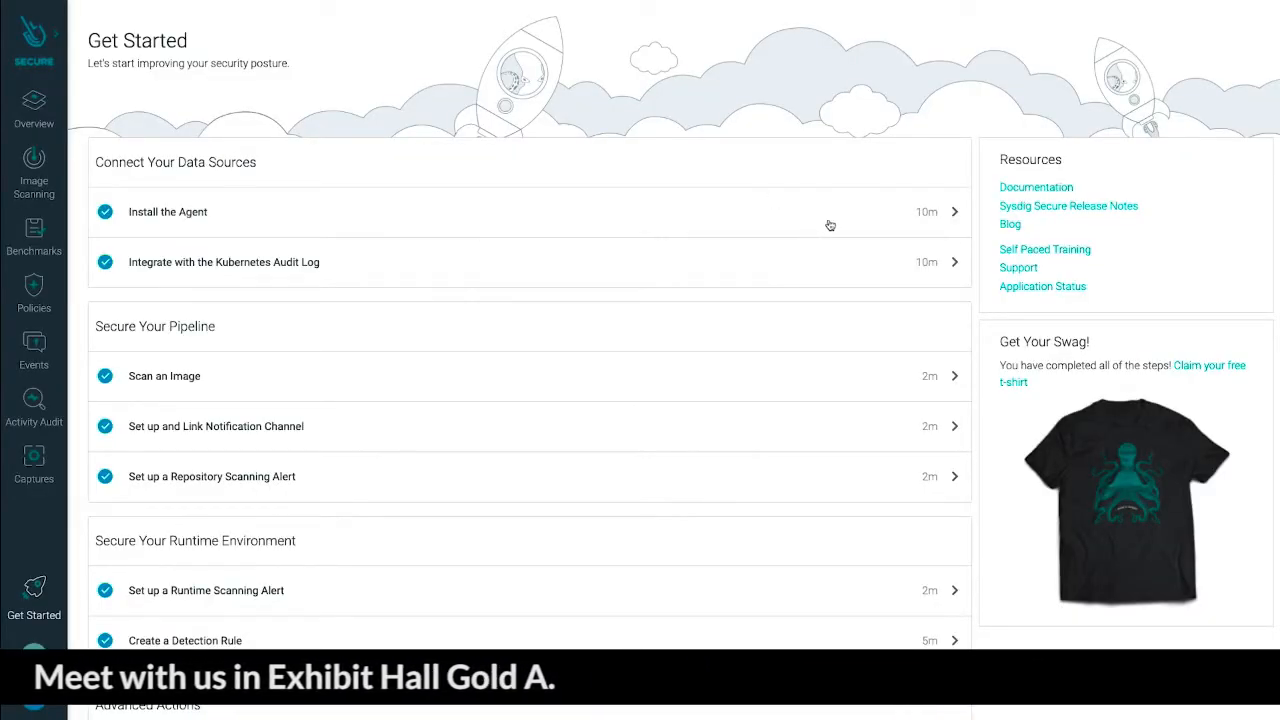
# Copy the Kubernetes agent install curl command, then move to the security Overview
pyautogui.click(952, 212)
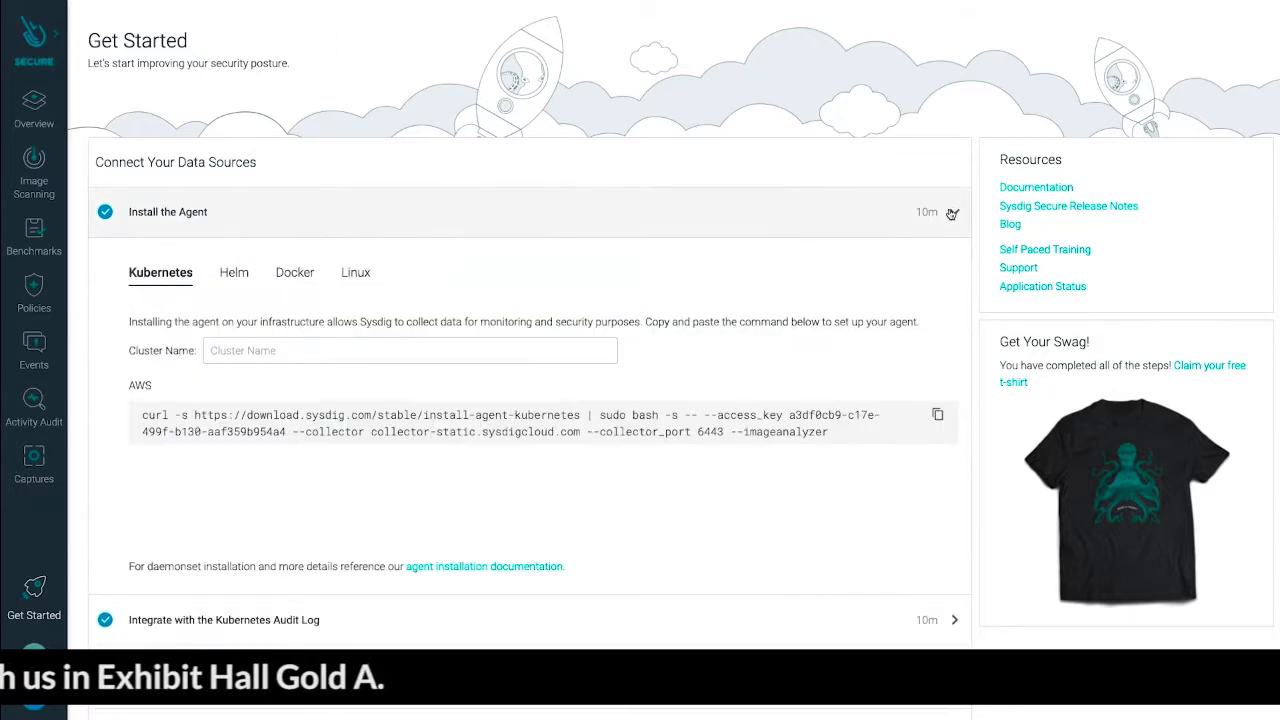
pyautogui.click(937, 417)
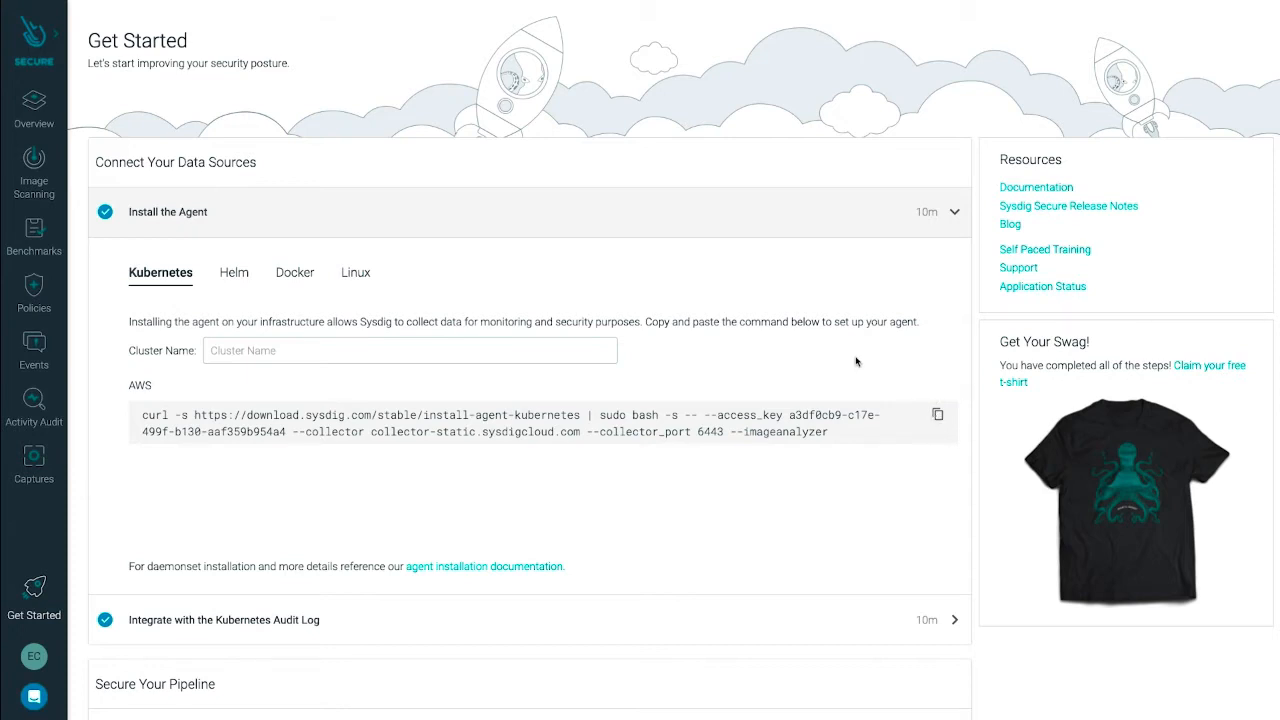
pyautogui.click(28, 104)
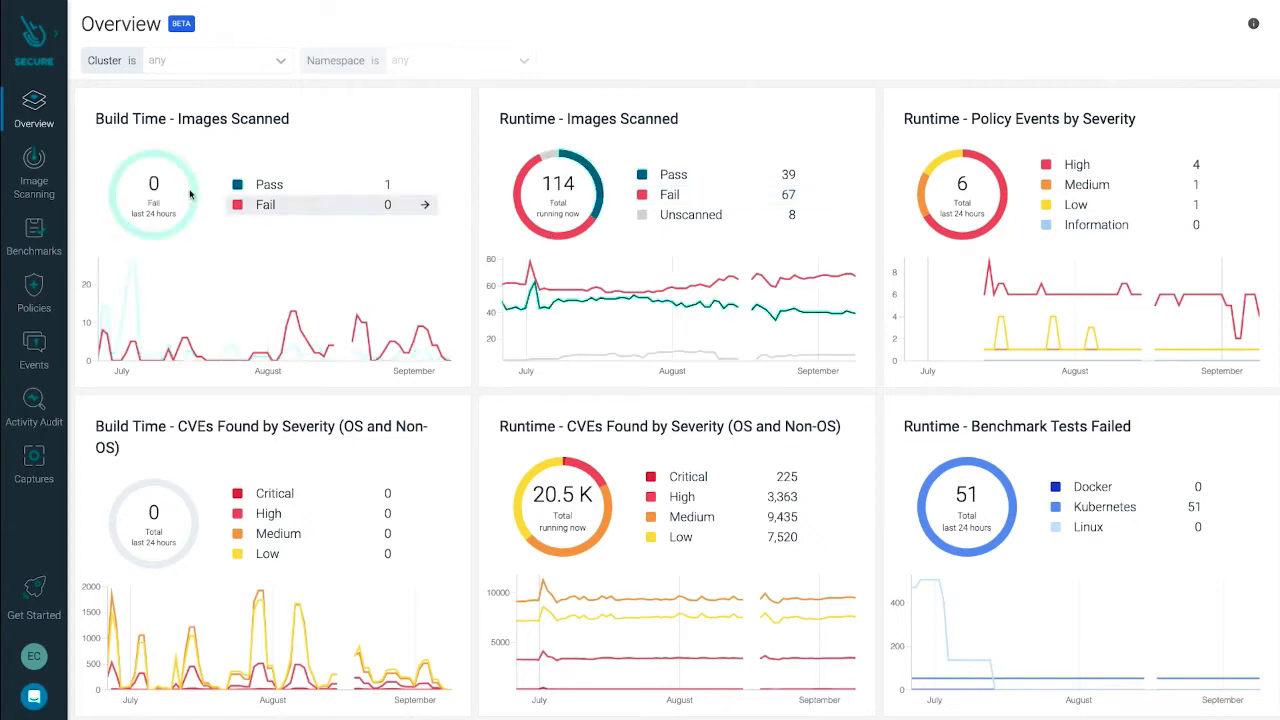
pyautogui.moveTo(34, 172)
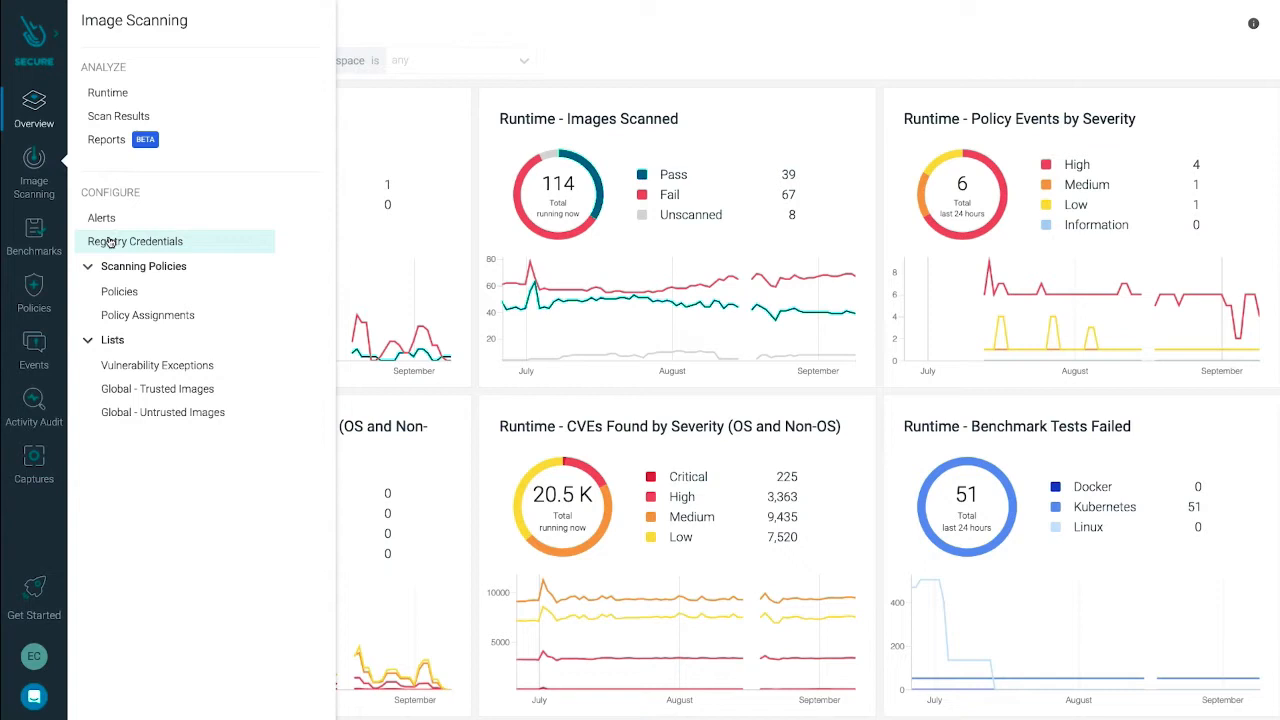
# Review the Registry Credentials list, then move to the Image Scanning Policies list
pyautogui.click(110, 241)
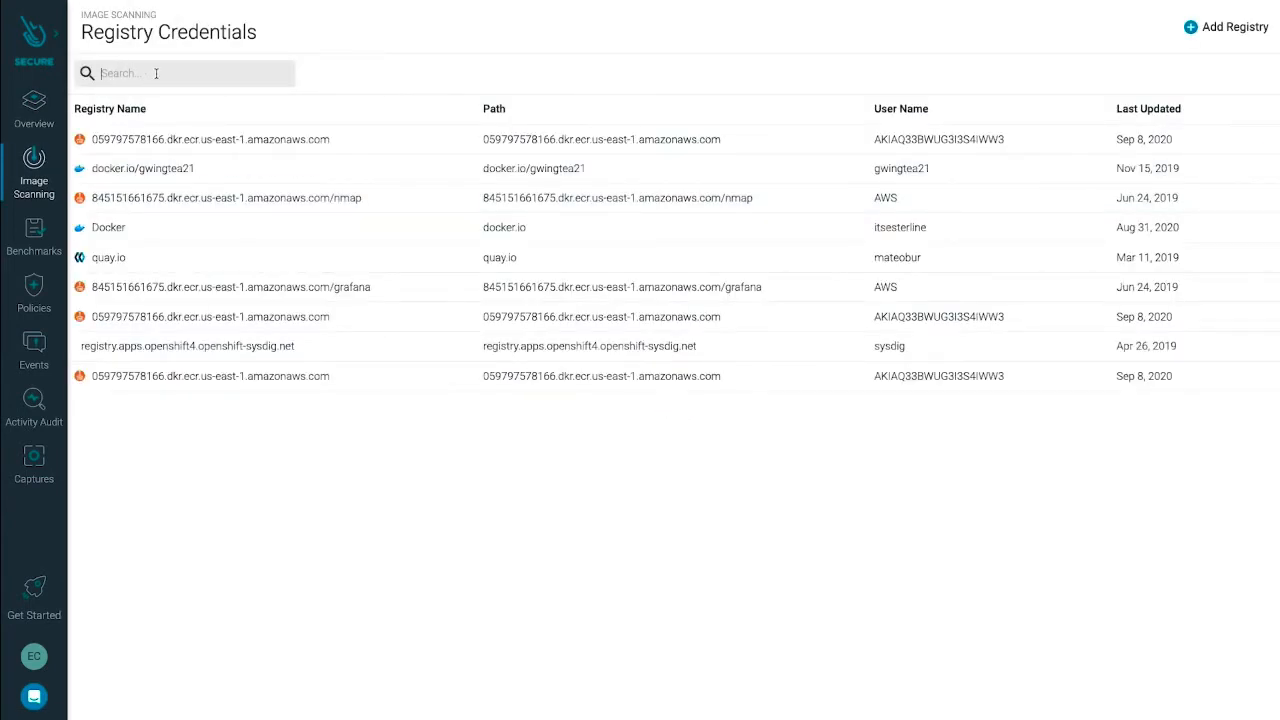
pyautogui.write('e')
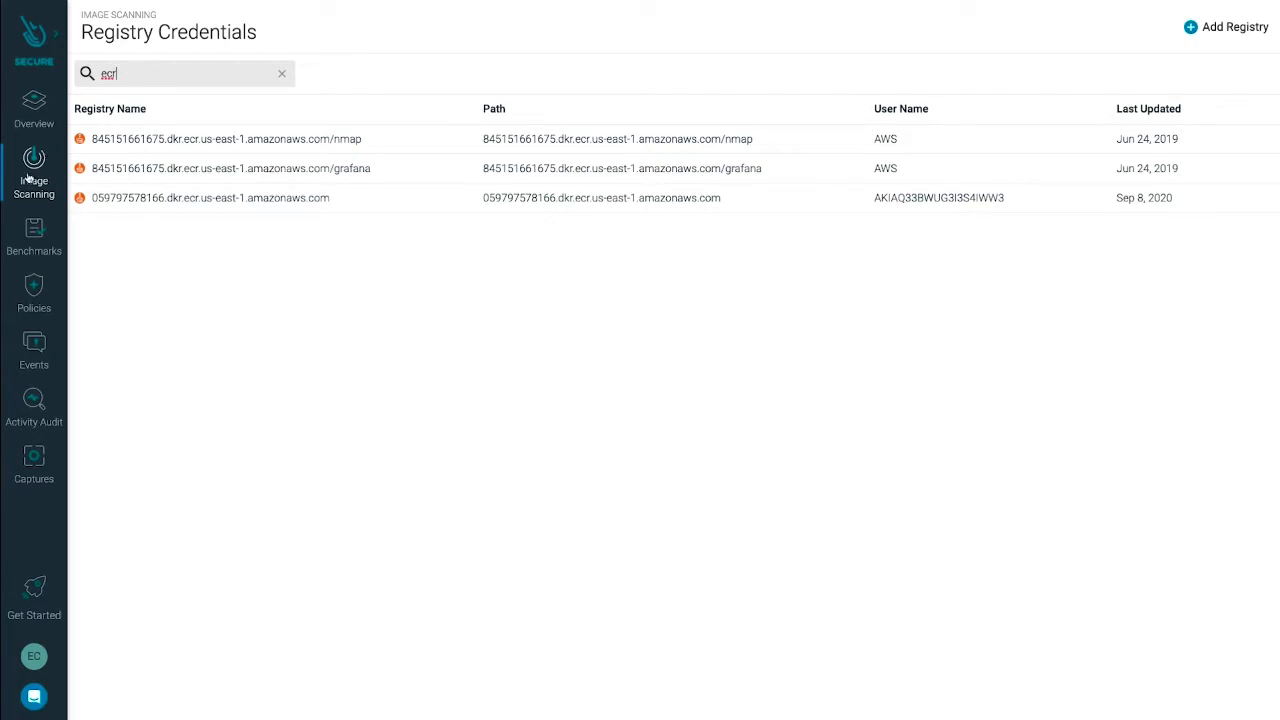
pyautogui.moveTo(34, 173)
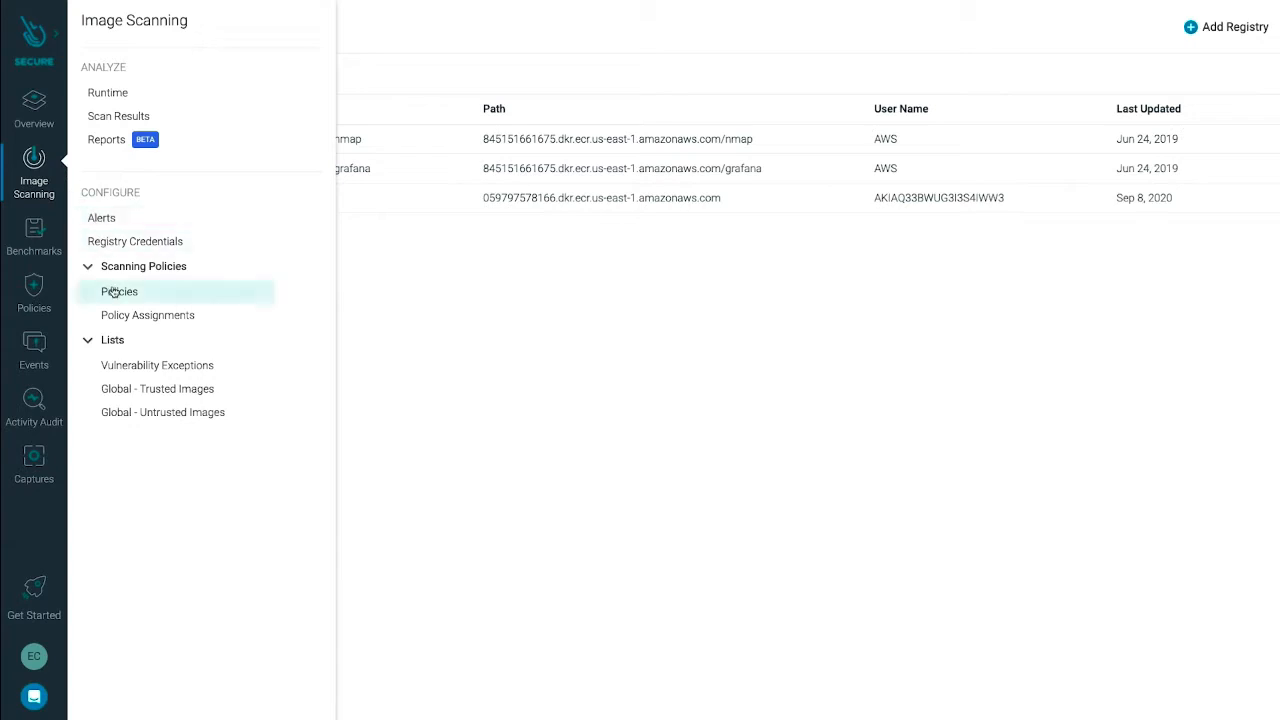
pyautogui.click(119, 291)
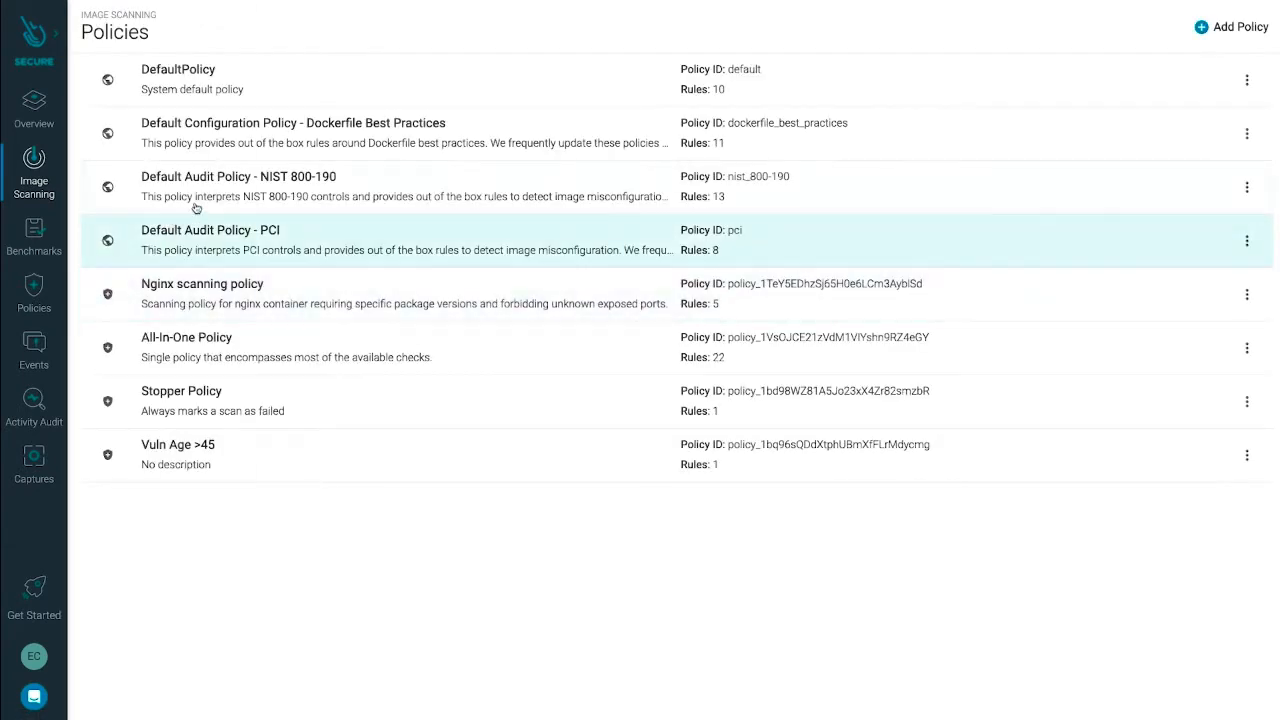
# Inspect the available gates for the first rule in the NIST 800-190 audit policy without changing it
pyautogui.click(213, 191)
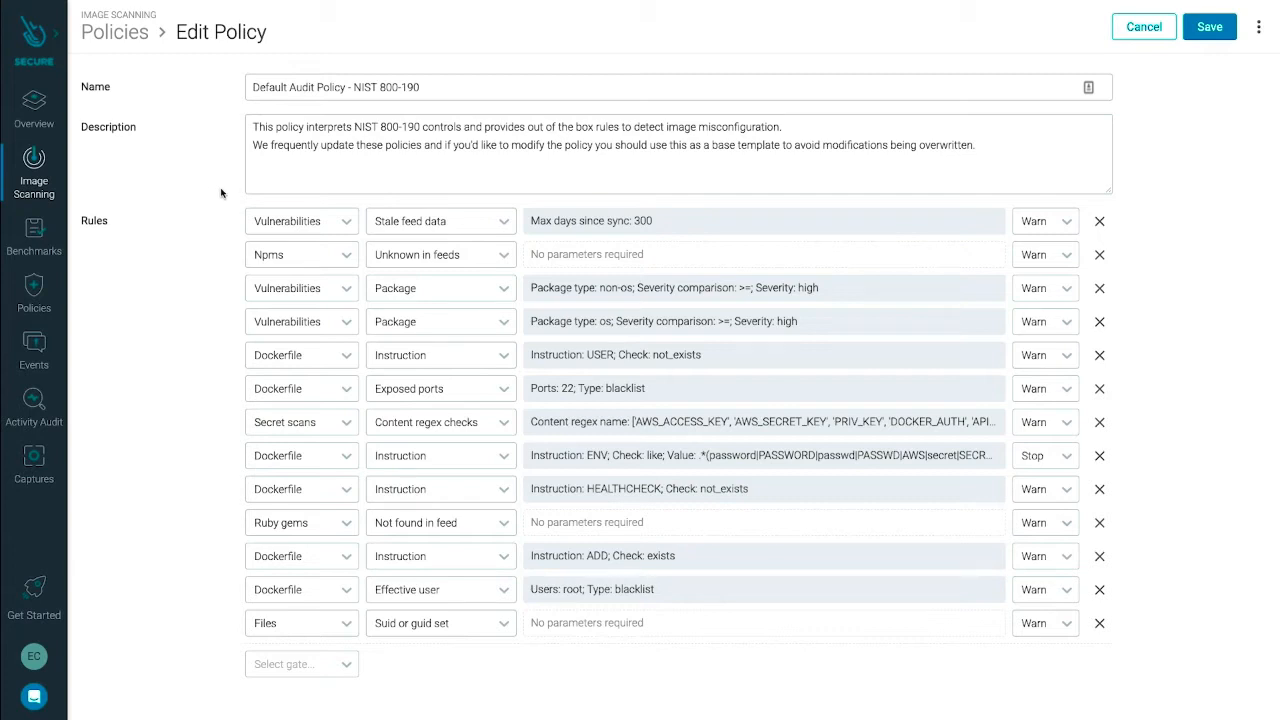
pyautogui.click(340, 222)
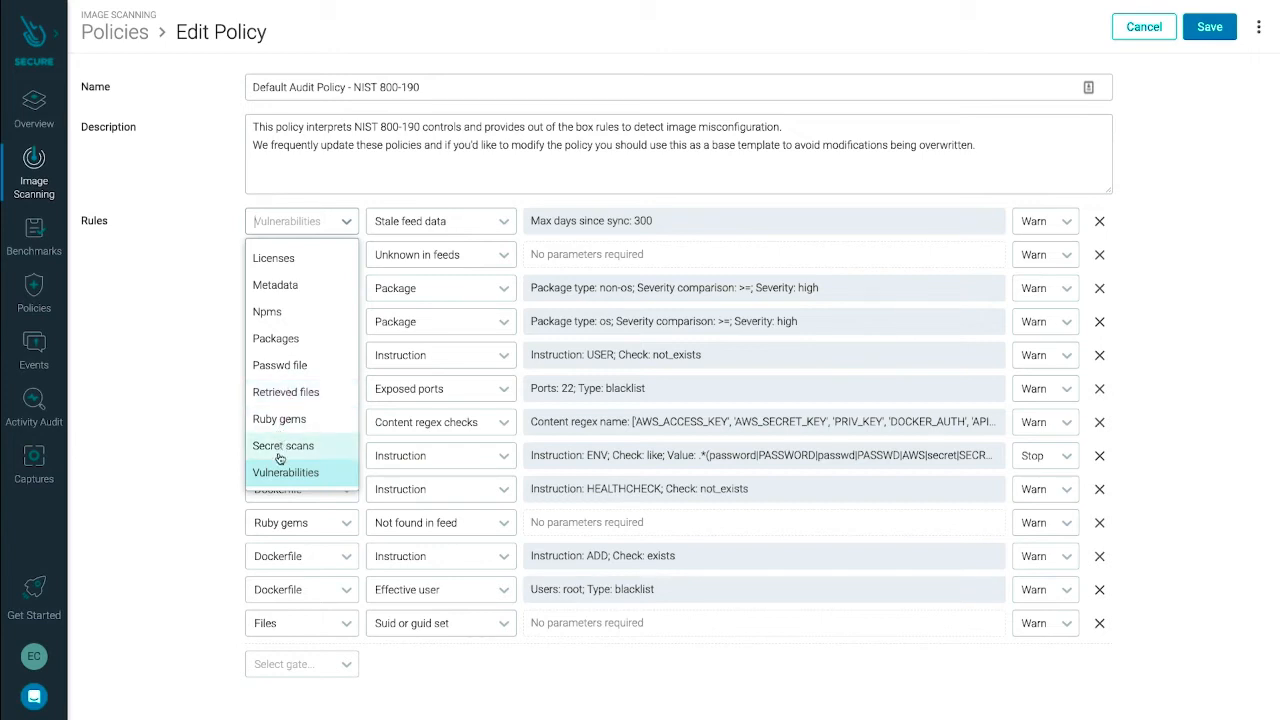
pyautogui.click(210, 462)
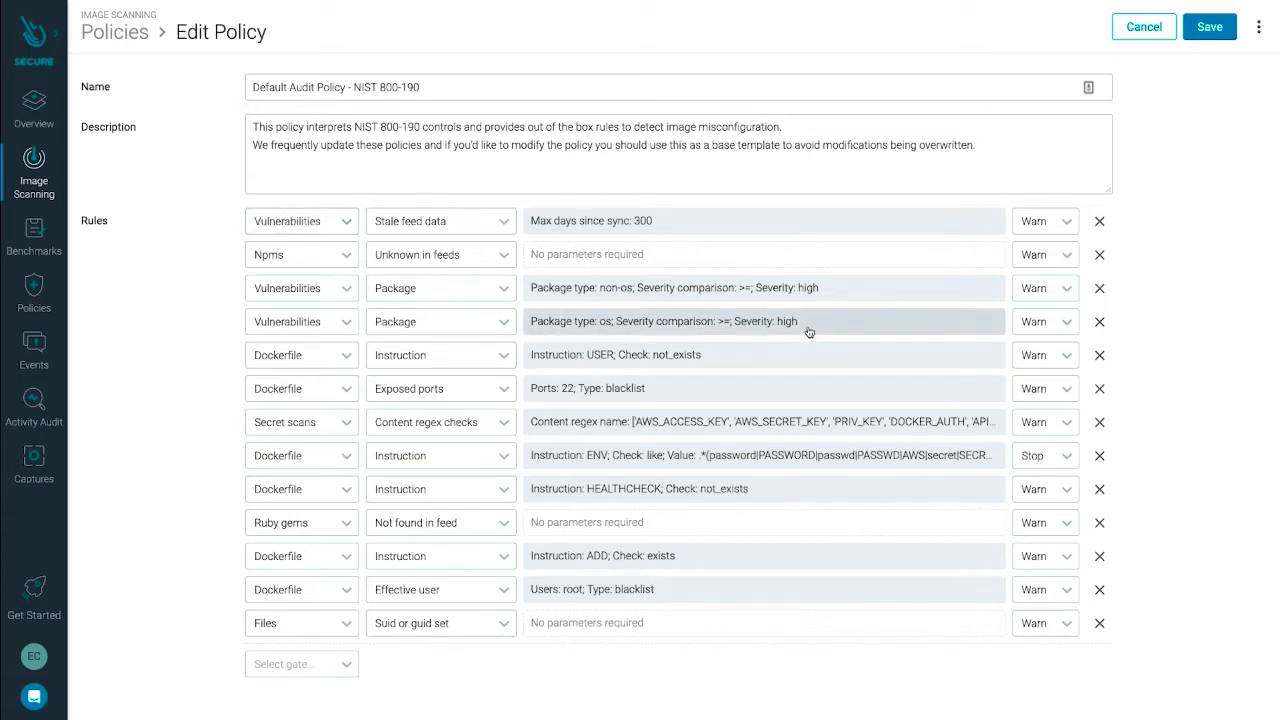
# Change the Secret scans rule action to Stop, then return to the Image Scanning sections
pyautogui.click(1048, 422)
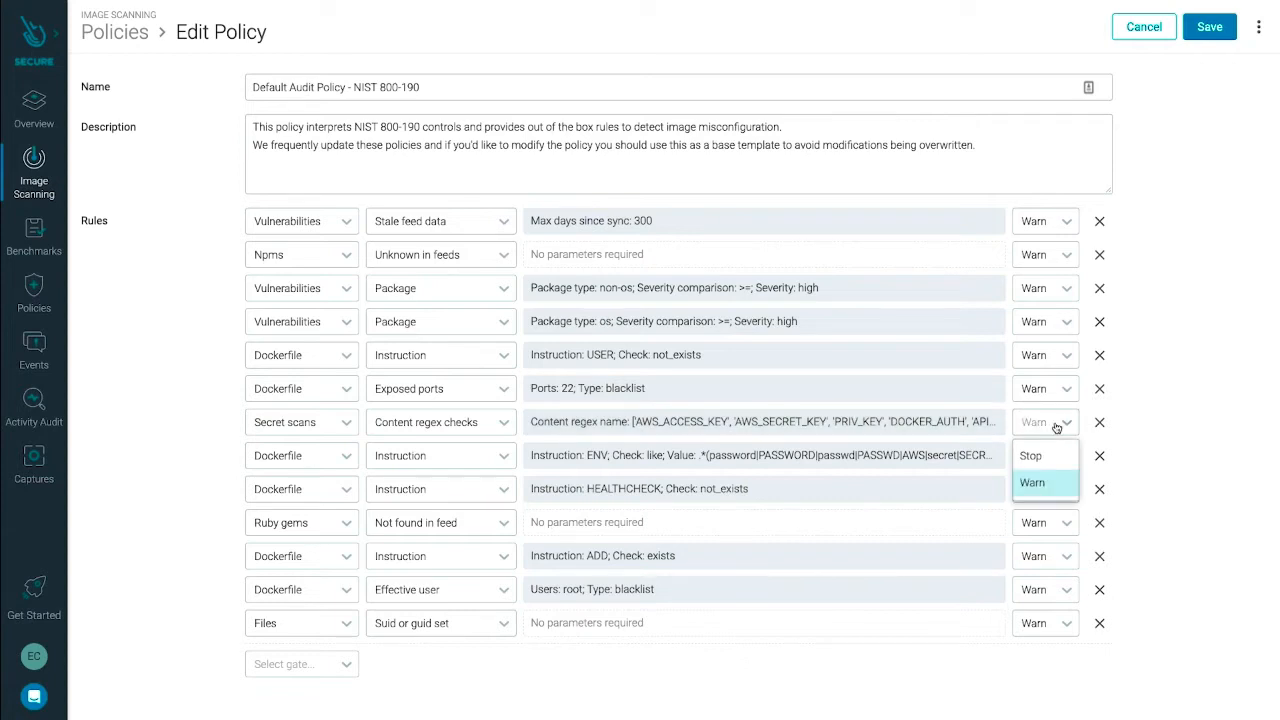
pyautogui.click(1032, 455)
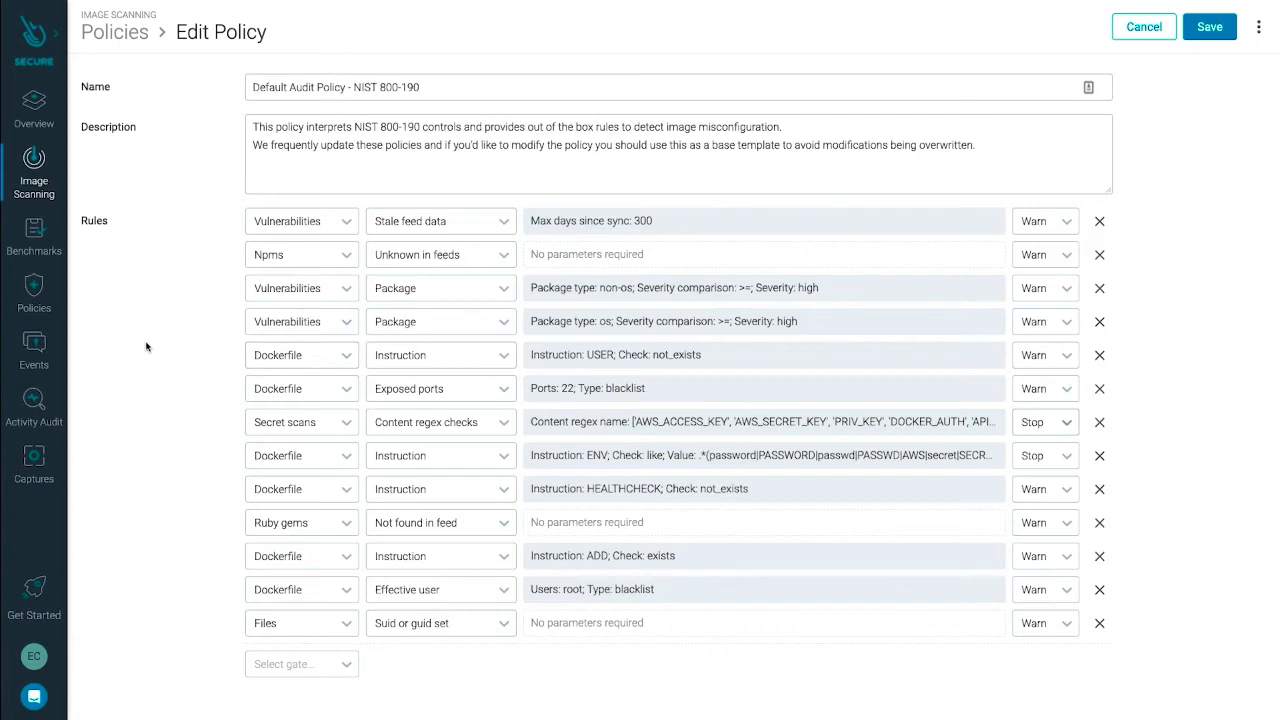
pyautogui.click(28, 180)
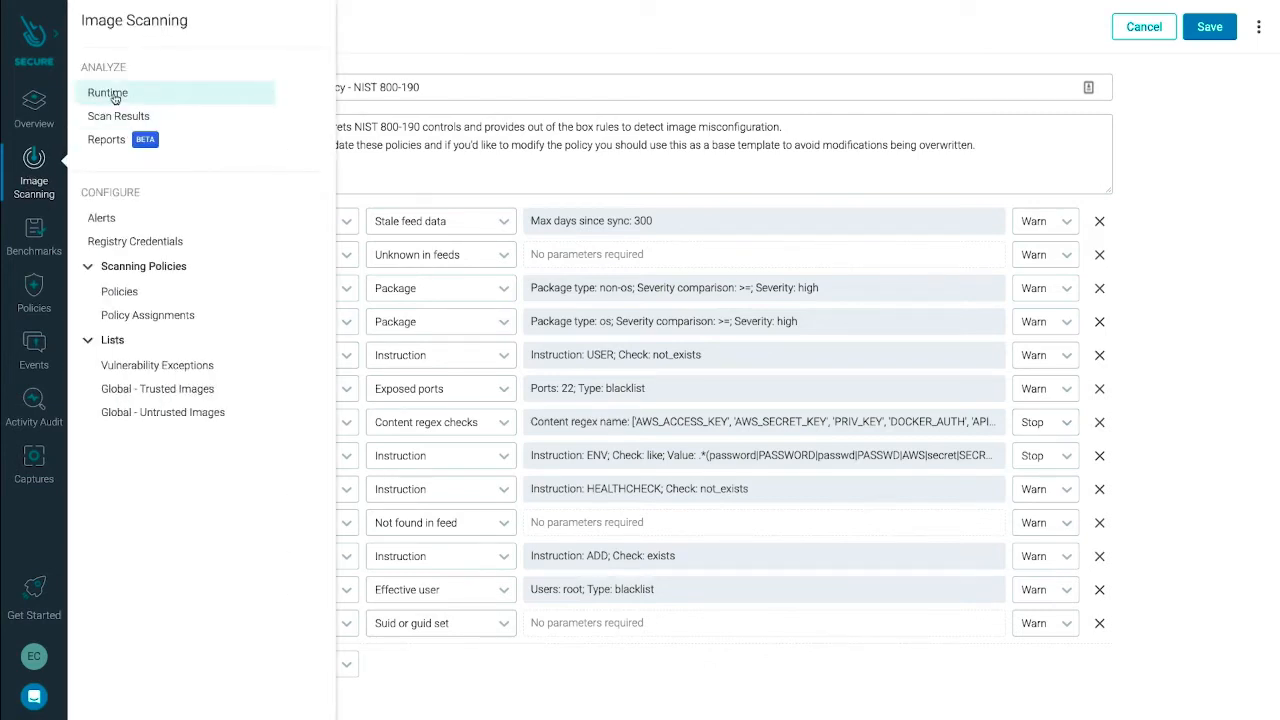
# Filter Runtime scanning to sock-shop and review the weaveworksdemos/carts image's DefaultPolicy STOP vulnerabilities
pyautogui.click(114, 97)
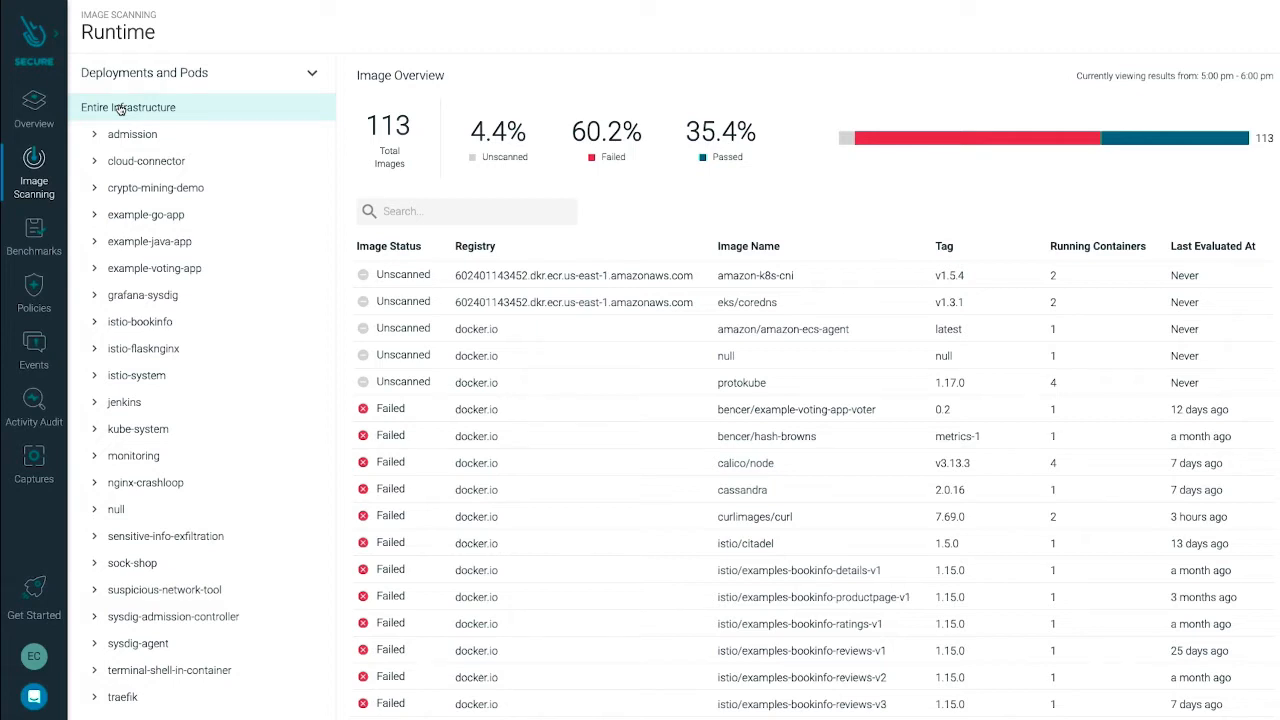
pyautogui.scroll(-1, 150, 420)
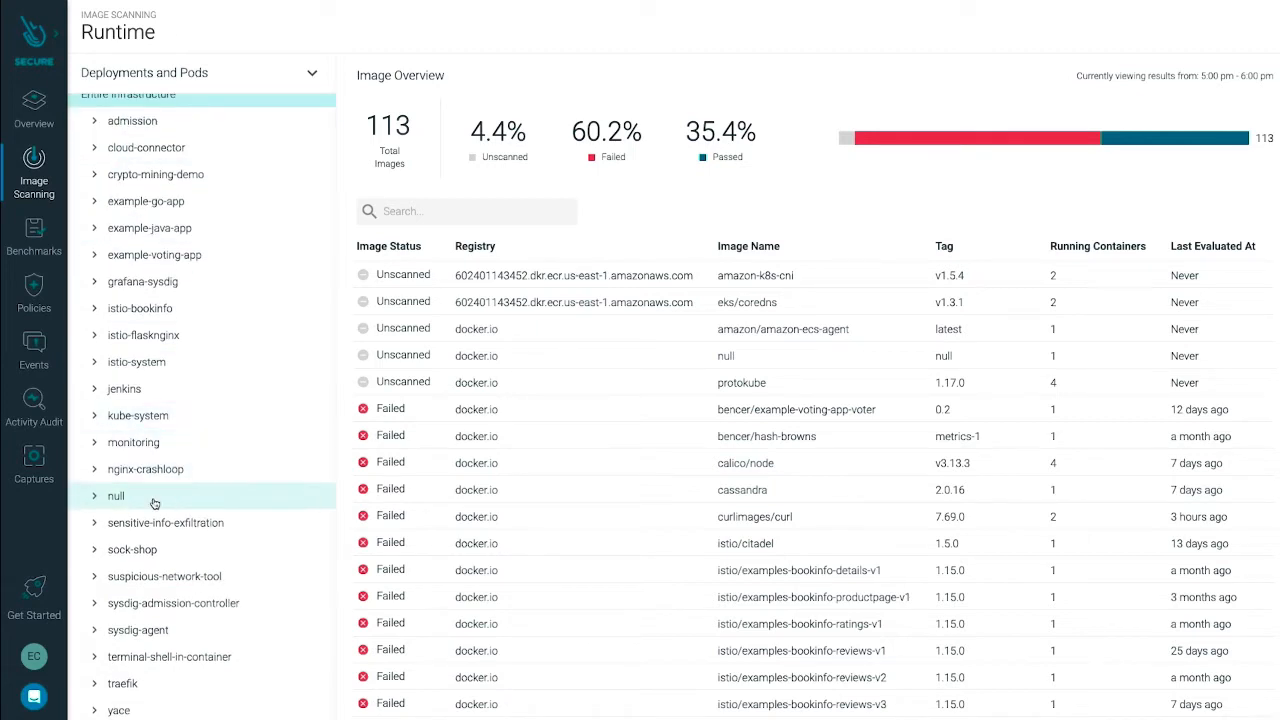
pyautogui.click(132, 549)
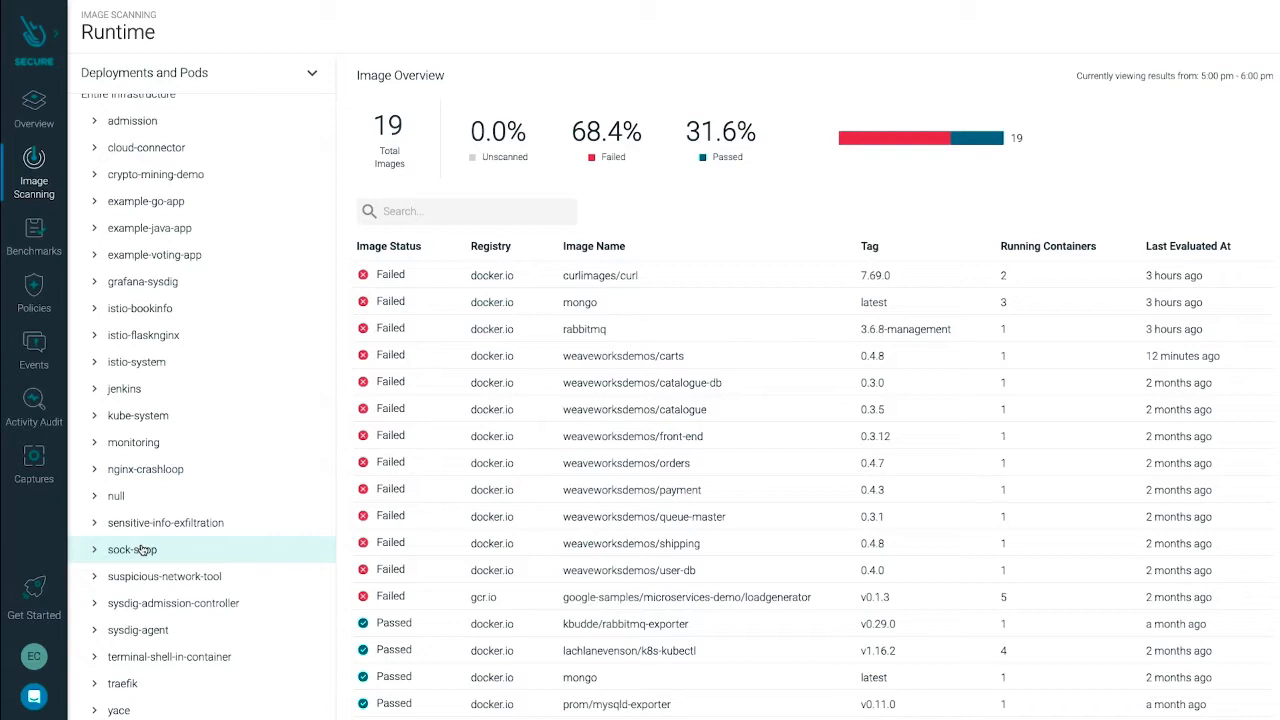
pyautogui.scroll(-1, 536, 577)
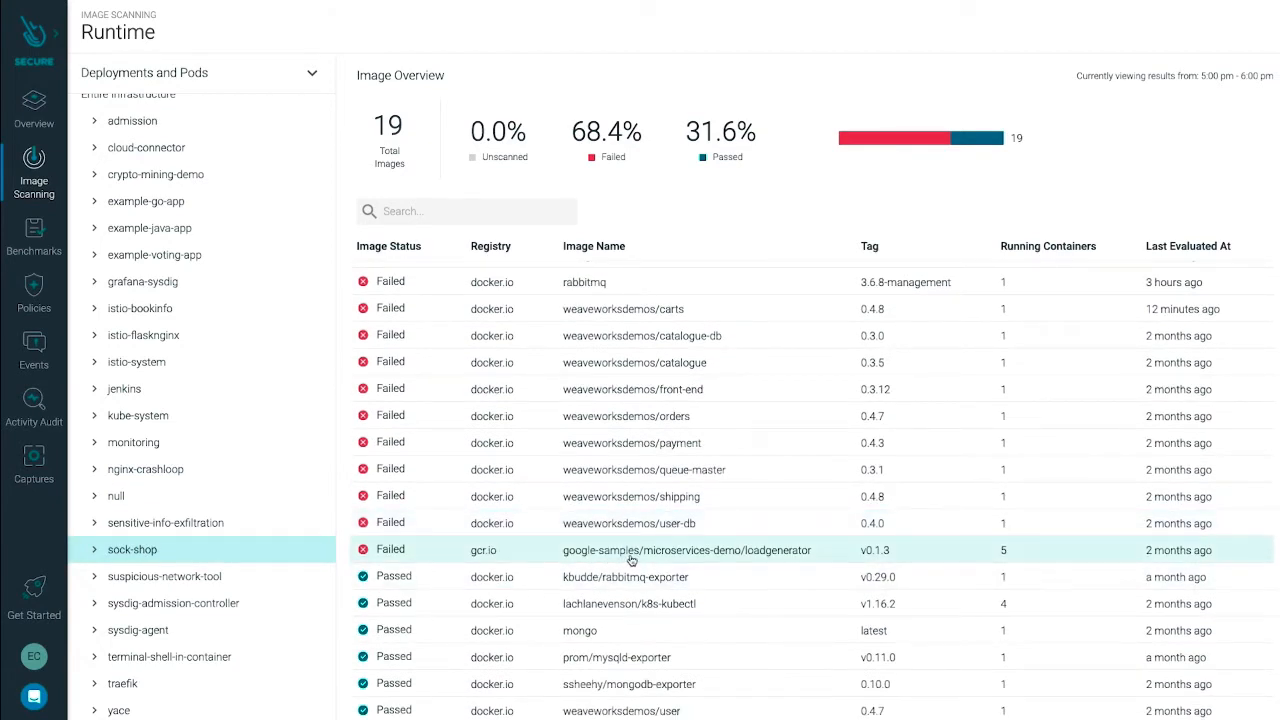
pyautogui.click(675, 310)
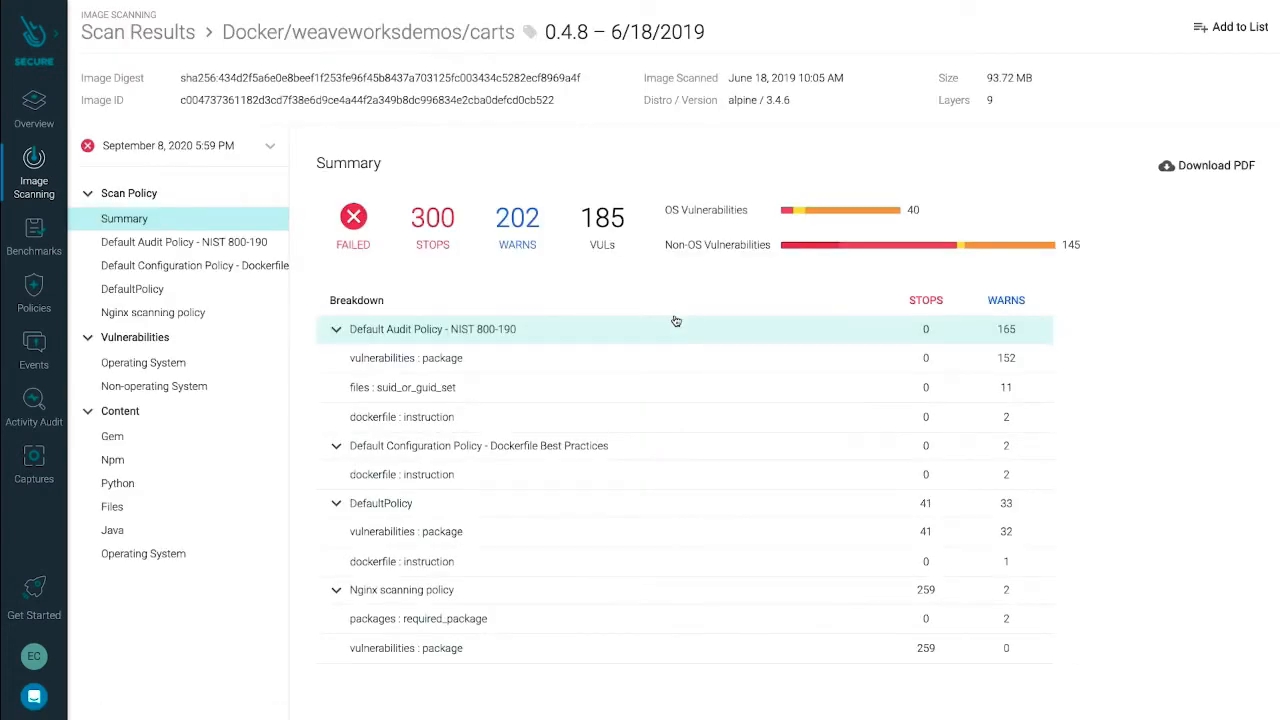
pyautogui.click(616, 522)
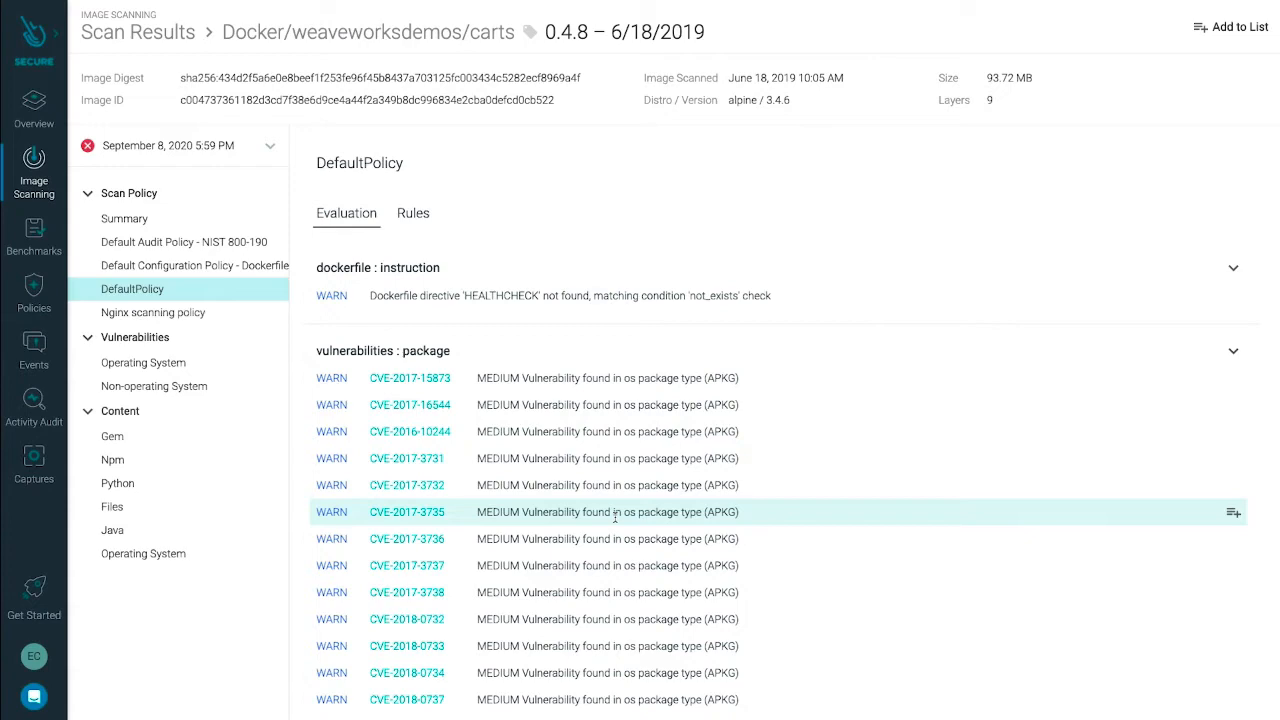
pyautogui.scroll(-5, 616, 522)
pyautogui.scroll(-3, 616, 522)
pyautogui.scroll(-4, 616, 522)
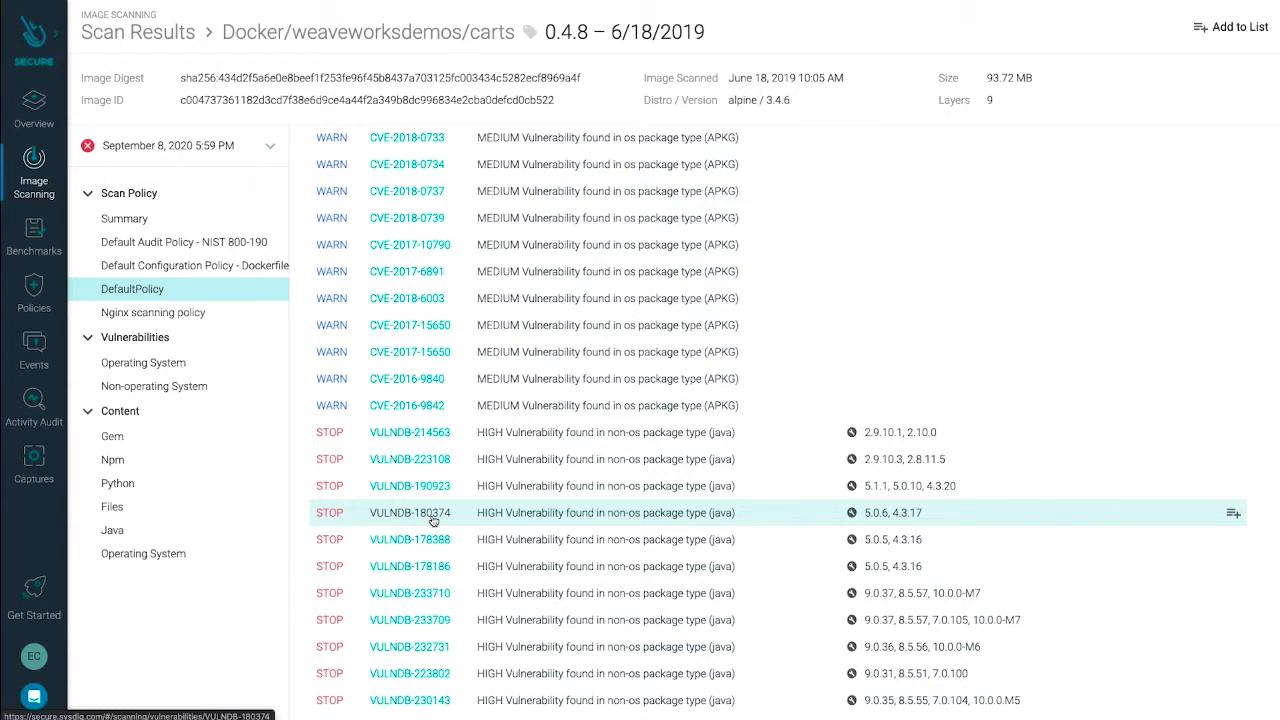
pyautogui.click(27, 290)
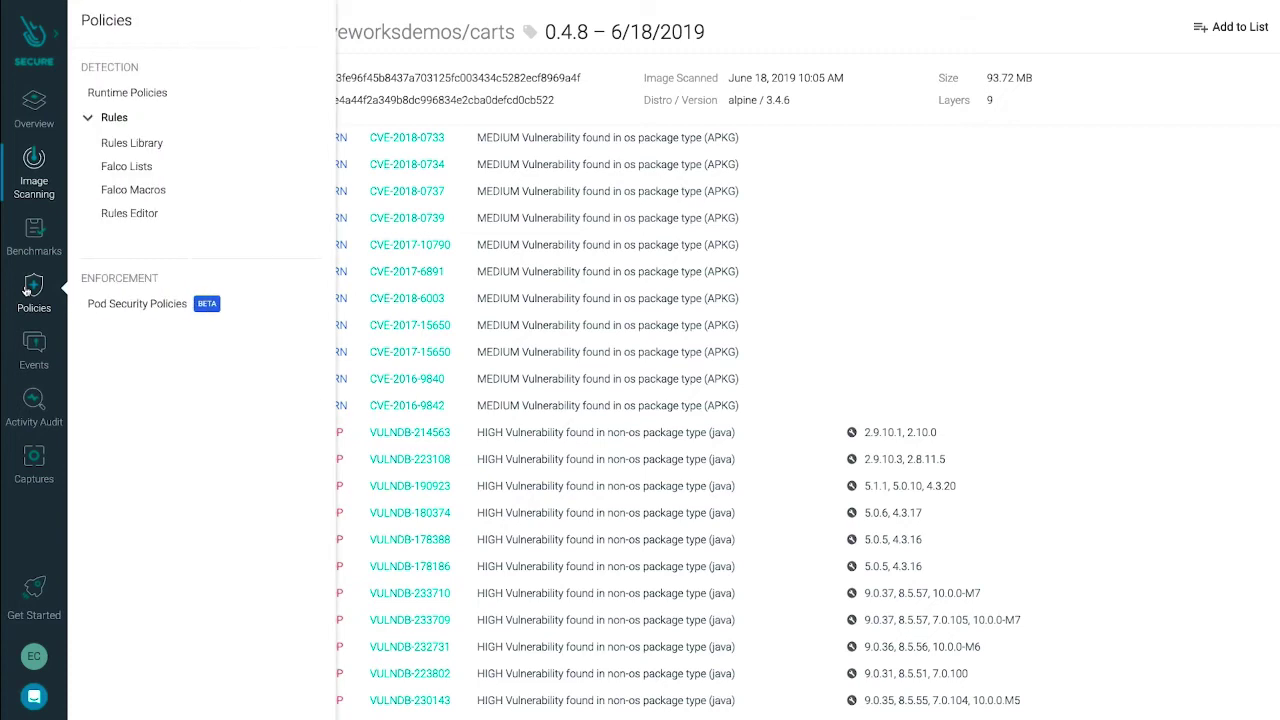
# Inspect the Launch Suspicious Network Tool in Container policy and its rule details
pyautogui.click(120, 100)
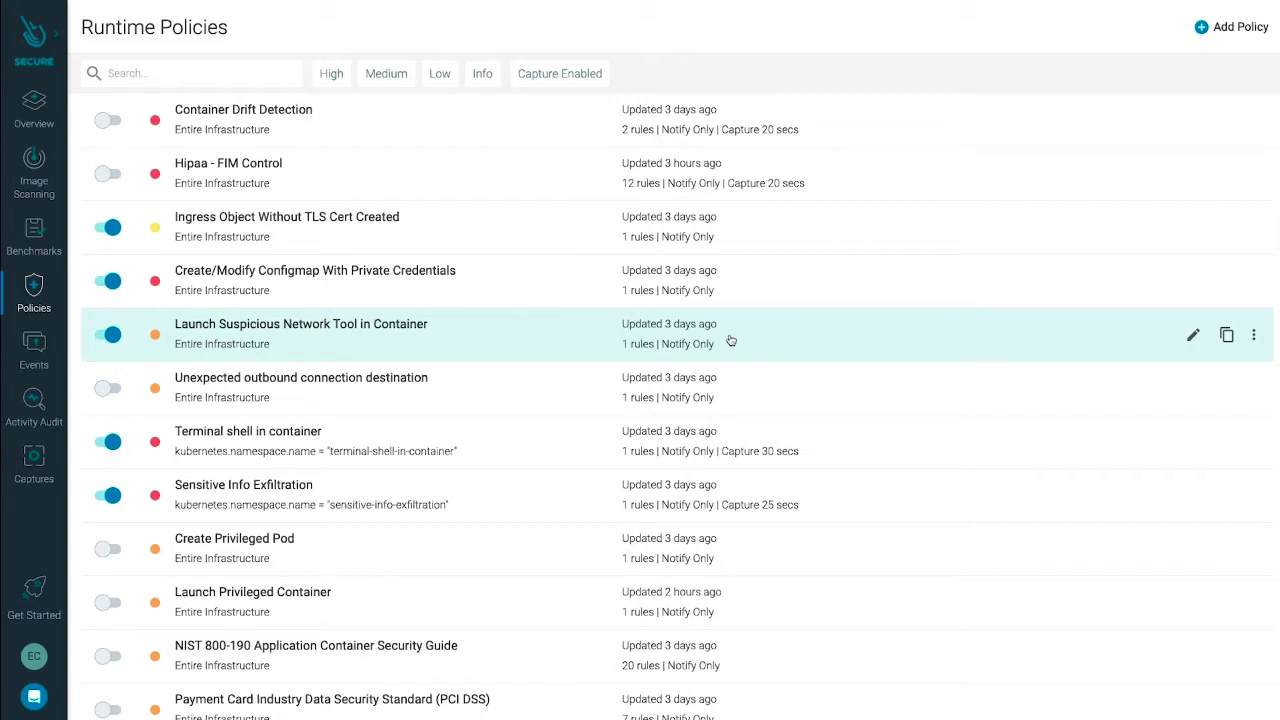
pyautogui.click(1192, 335)
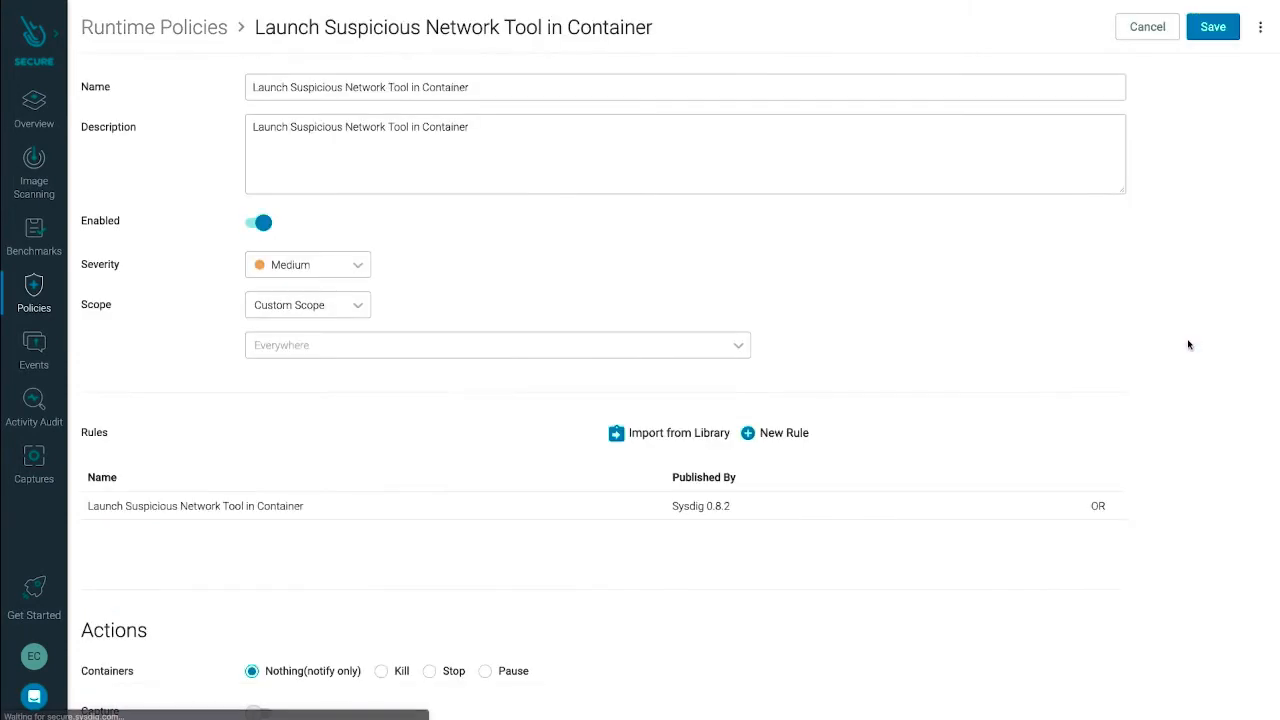
pyautogui.click(440, 508)
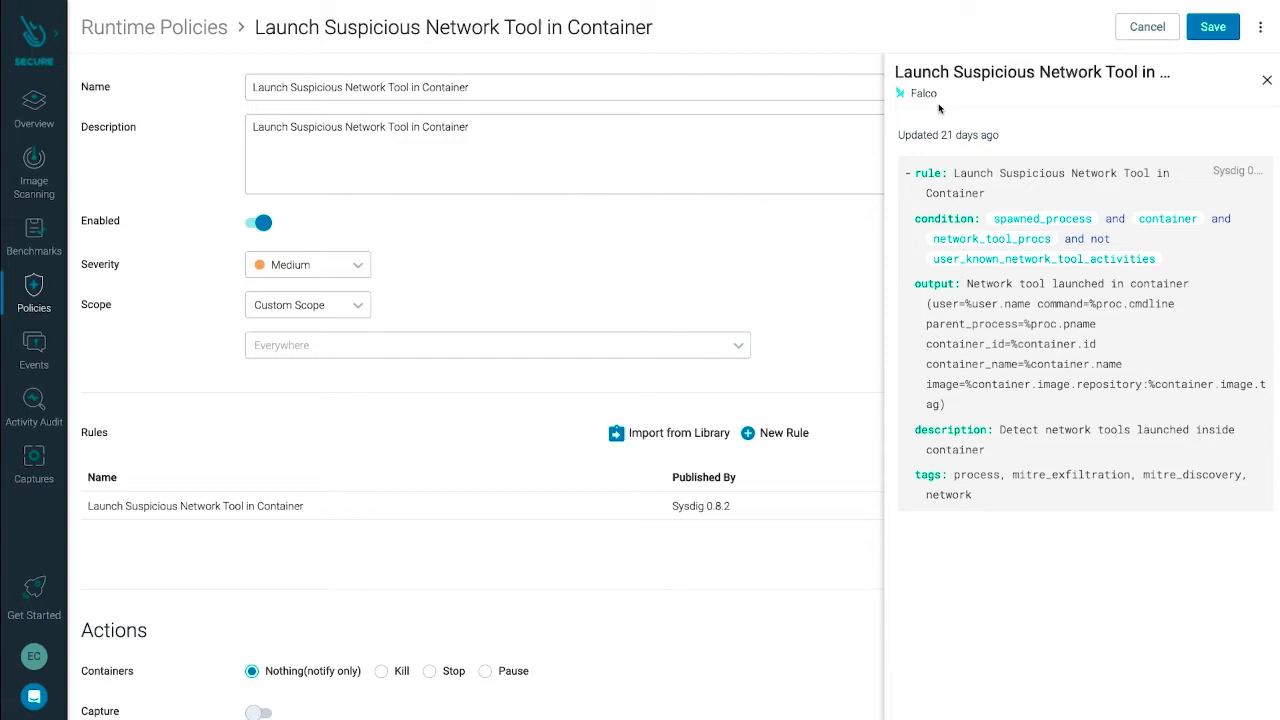
# Browse the rules library's All K8s Audit Events rule, then bring up the security Events feed
pyautogui.click(666, 432)
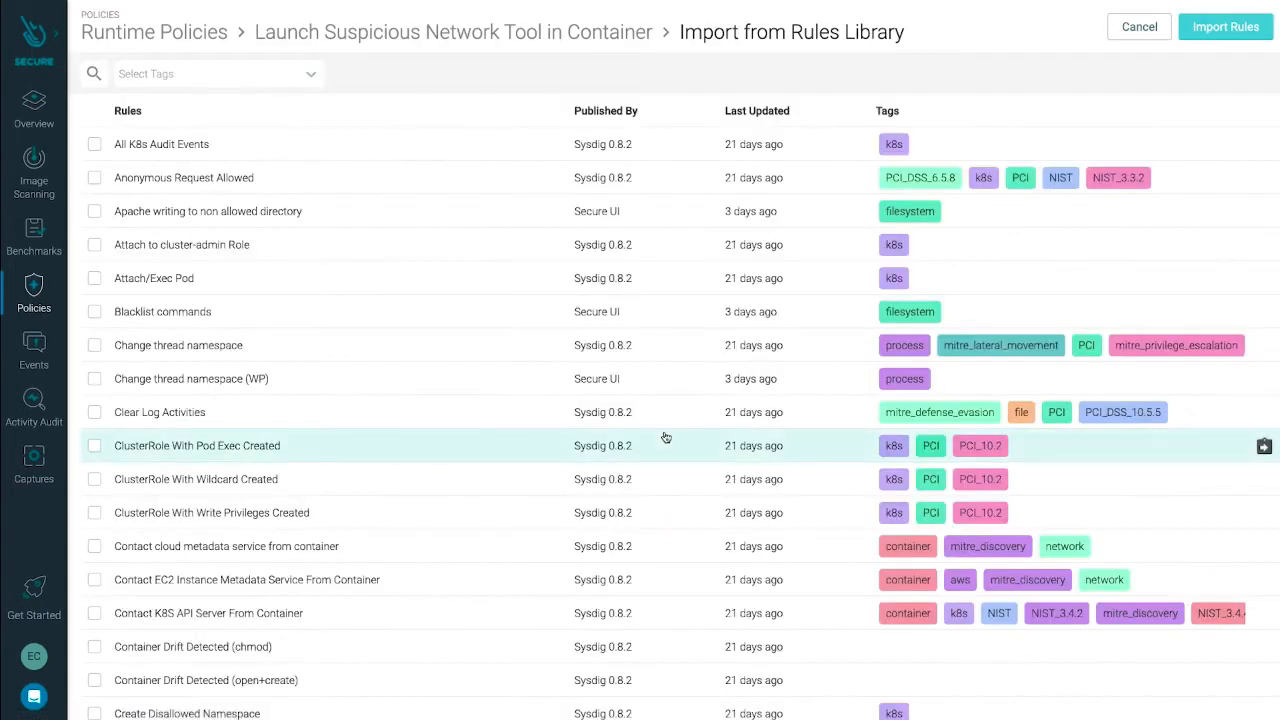
pyautogui.click(540, 149)
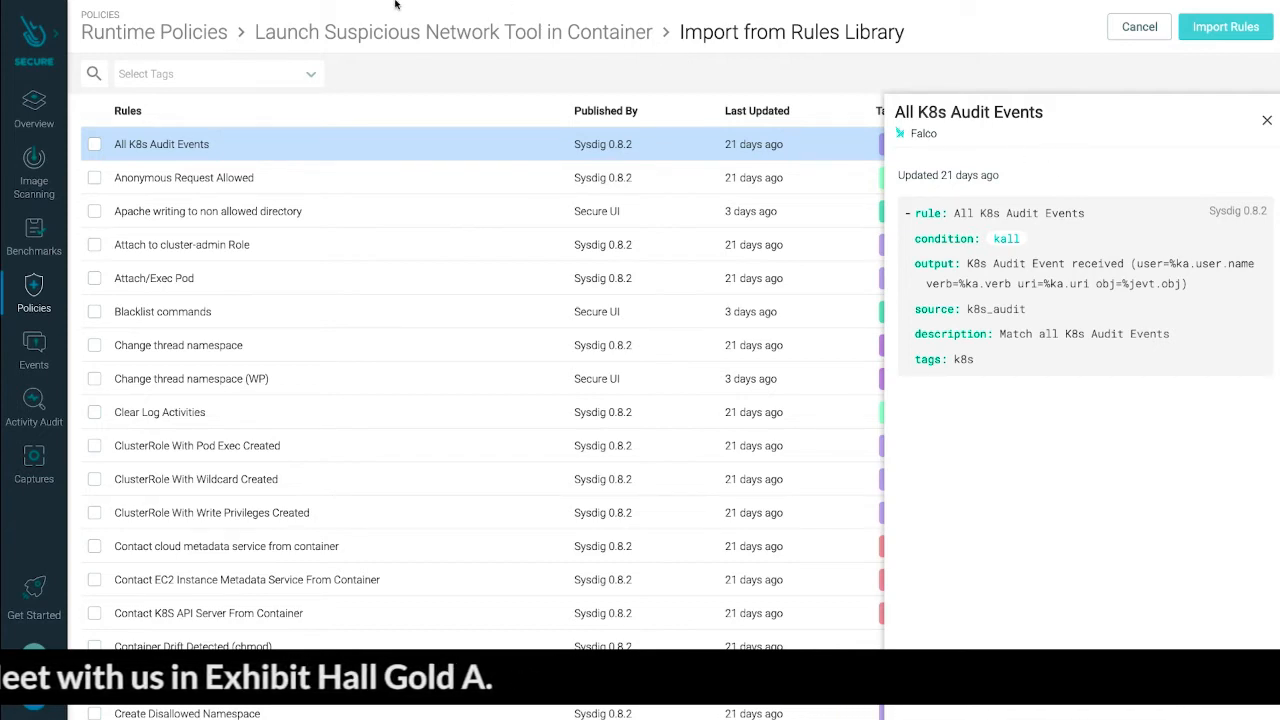
pyautogui.click(187, 33)
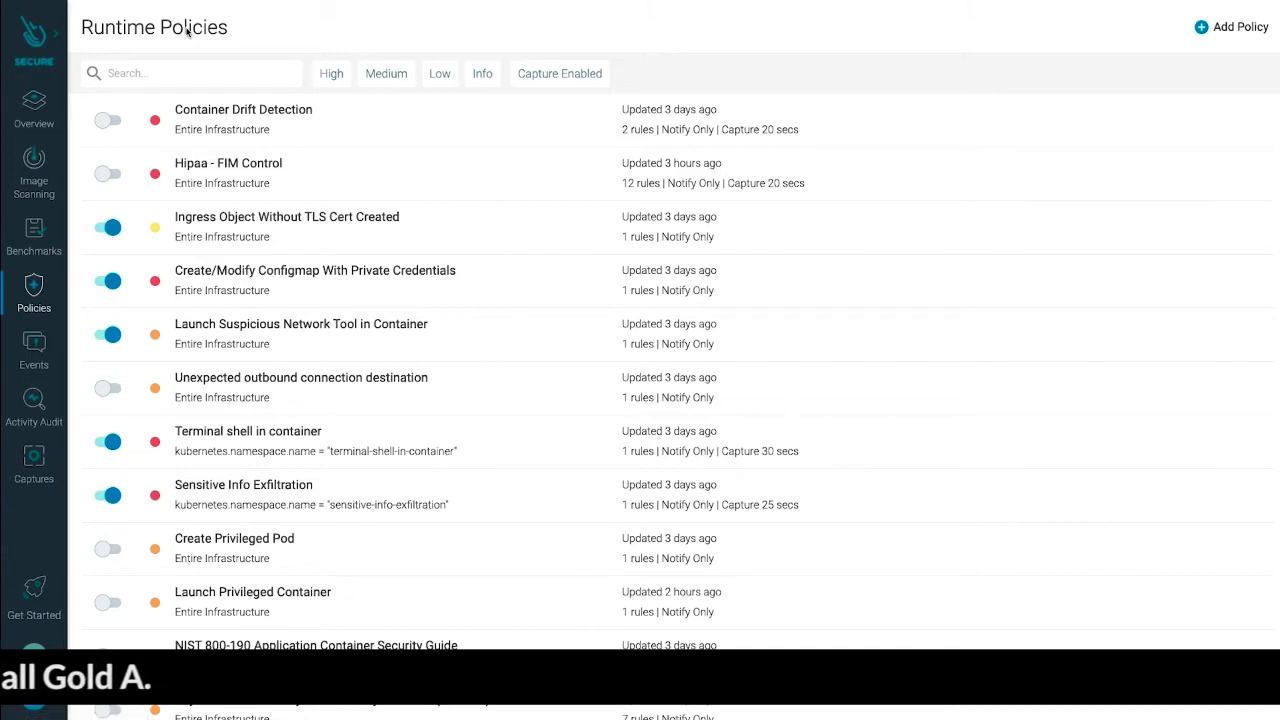
pyautogui.scroll(-1, 242, 313)
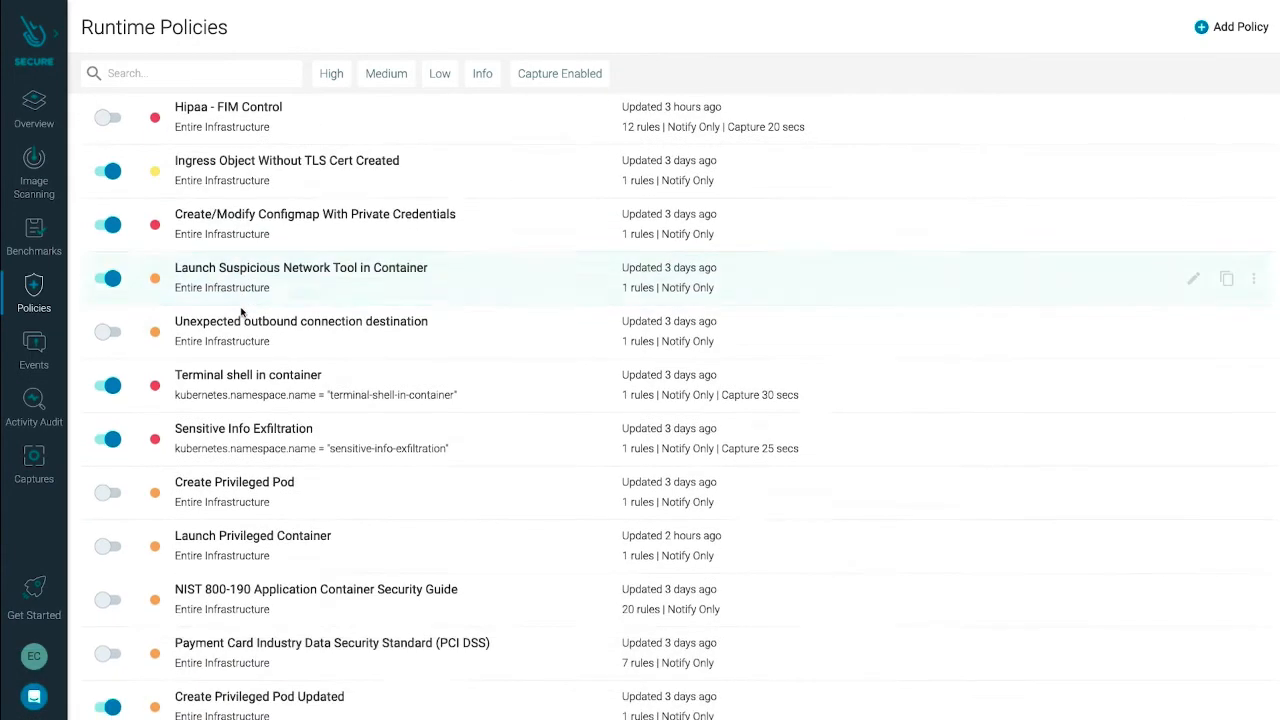
pyautogui.scroll(-2, 242, 313)
pyautogui.scroll(-1, 242, 313)
pyautogui.scroll(-1, 242, 313)
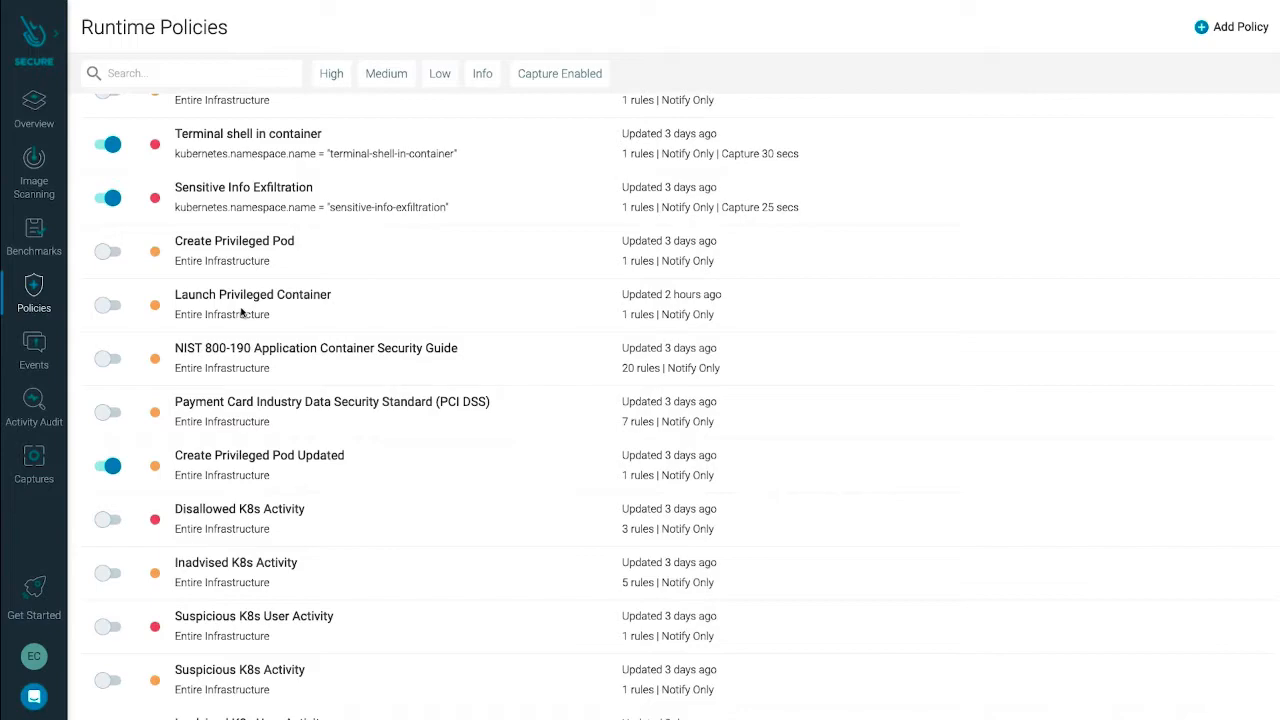
pyautogui.scroll(-2, 242, 313)
pyautogui.scroll(-1, 242, 313)
pyautogui.scroll(-1, 242, 313)
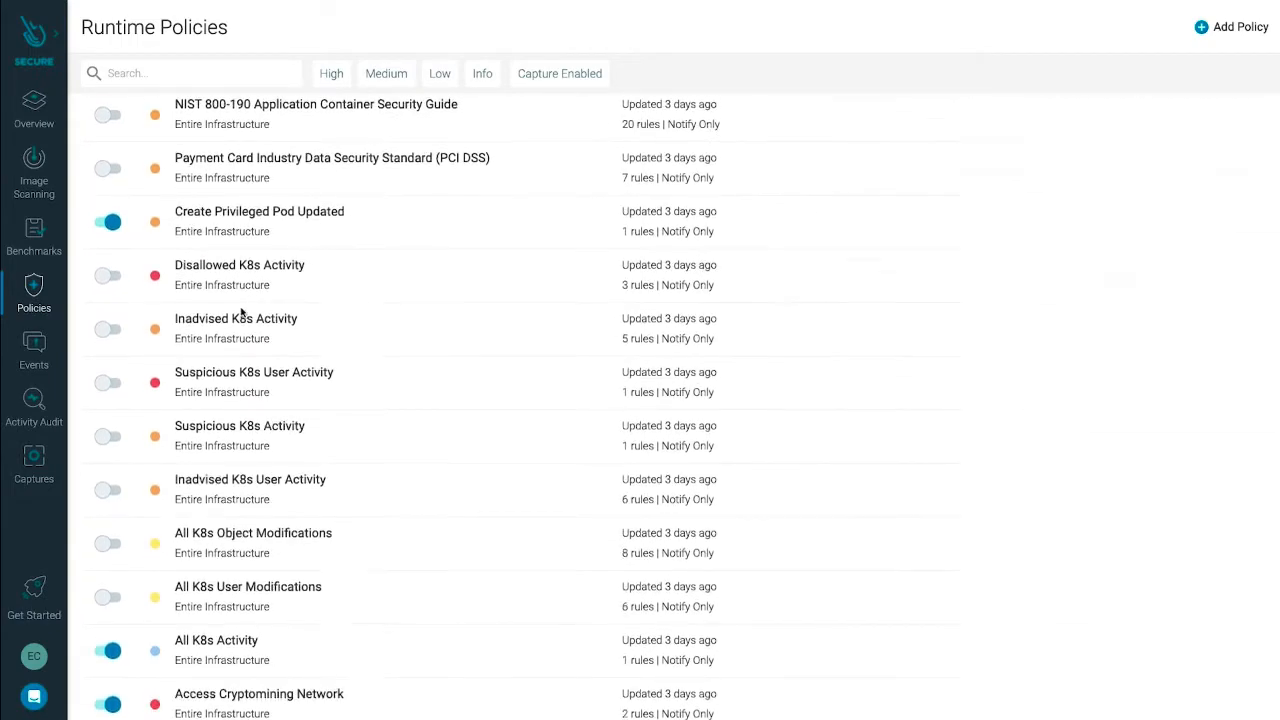
pyautogui.scroll(-2, 242, 313)
pyautogui.scroll(-1, 242, 313)
pyautogui.scroll(-1, 242, 313)
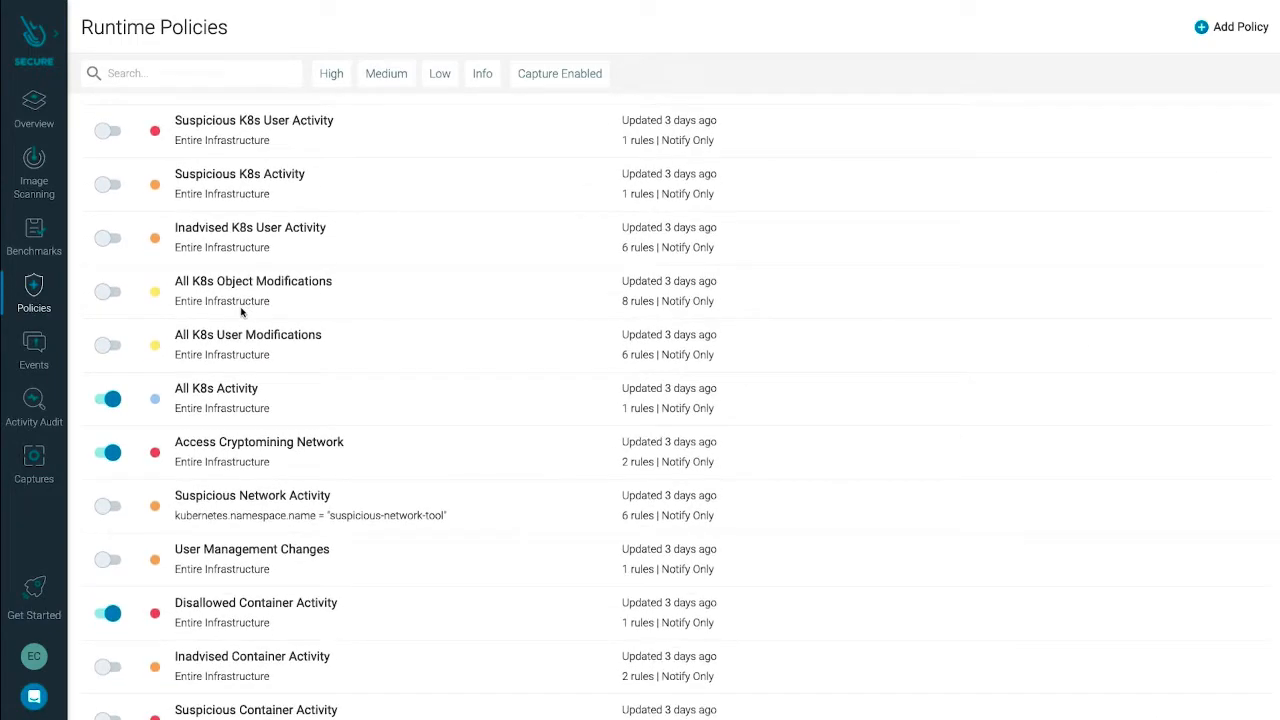
pyautogui.scroll(-2, 242, 313)
pyautogui.scroll(-1, 242, 313)
pyautogui.scroll(-1, 242, 313)
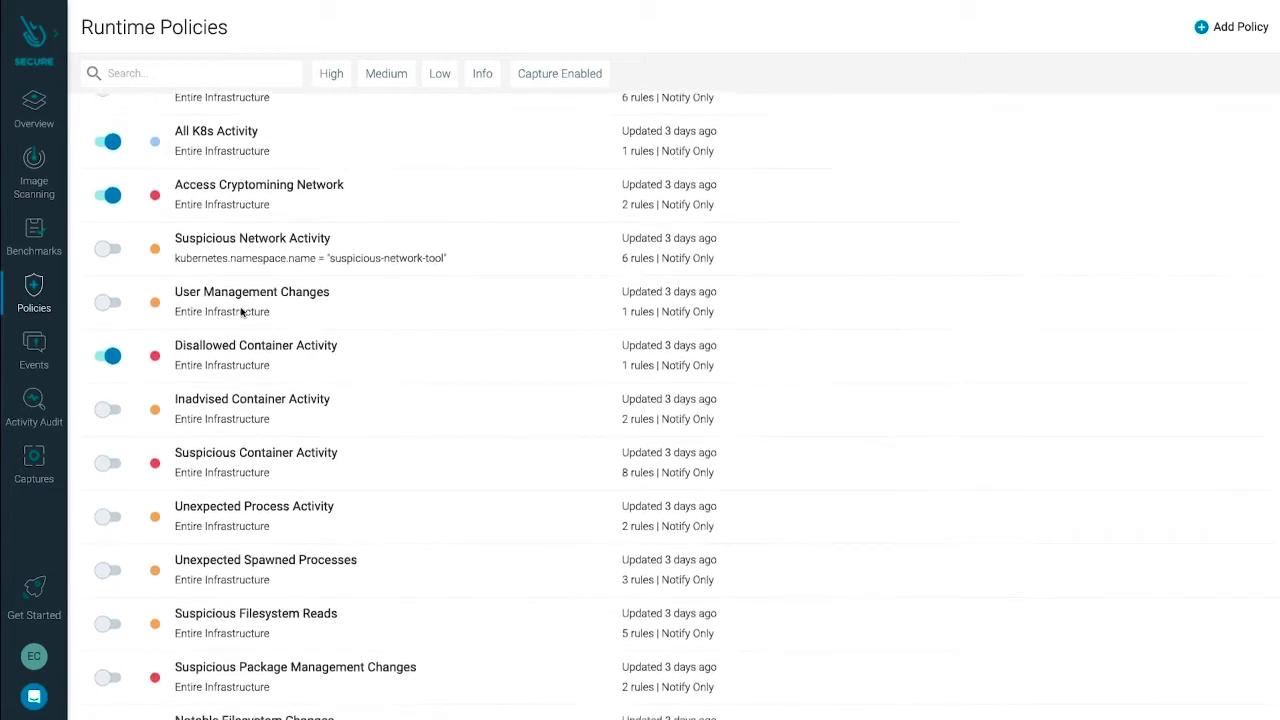
pyautogui.scroll(-2, 242, 313)
pyautogui.scroll(-1, 242, 313)
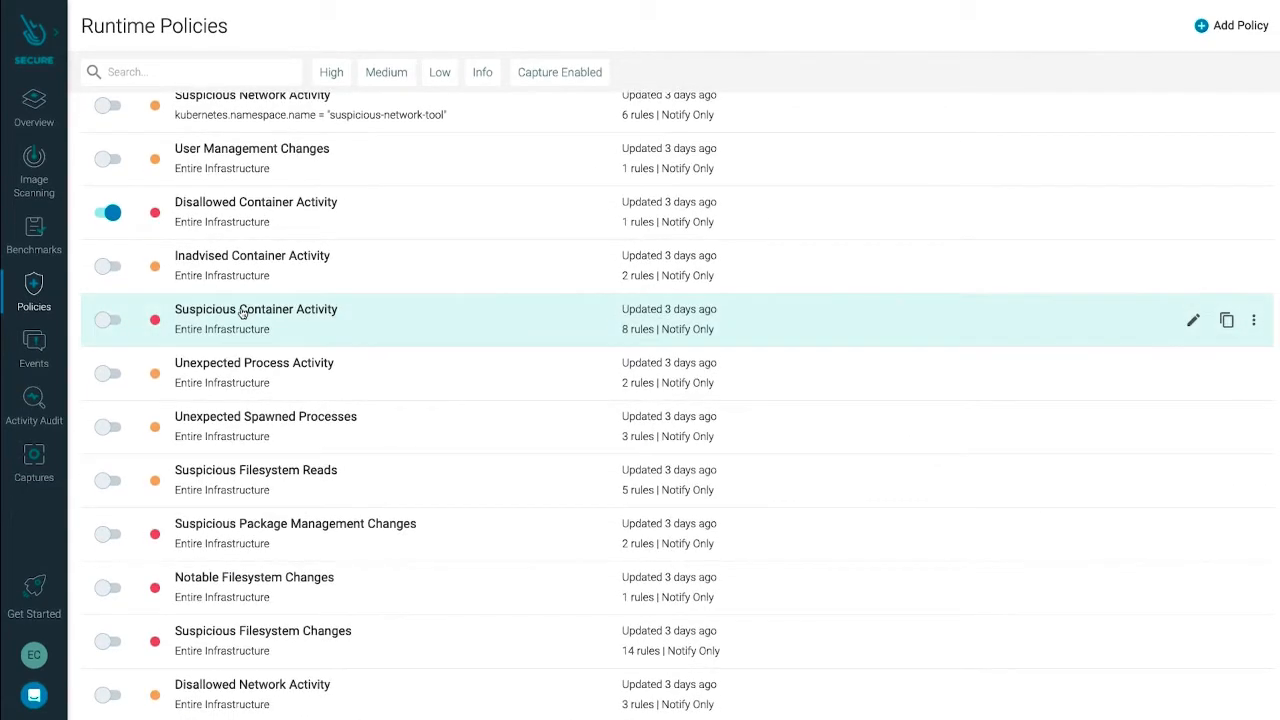
pyautogui.click(33, 343)
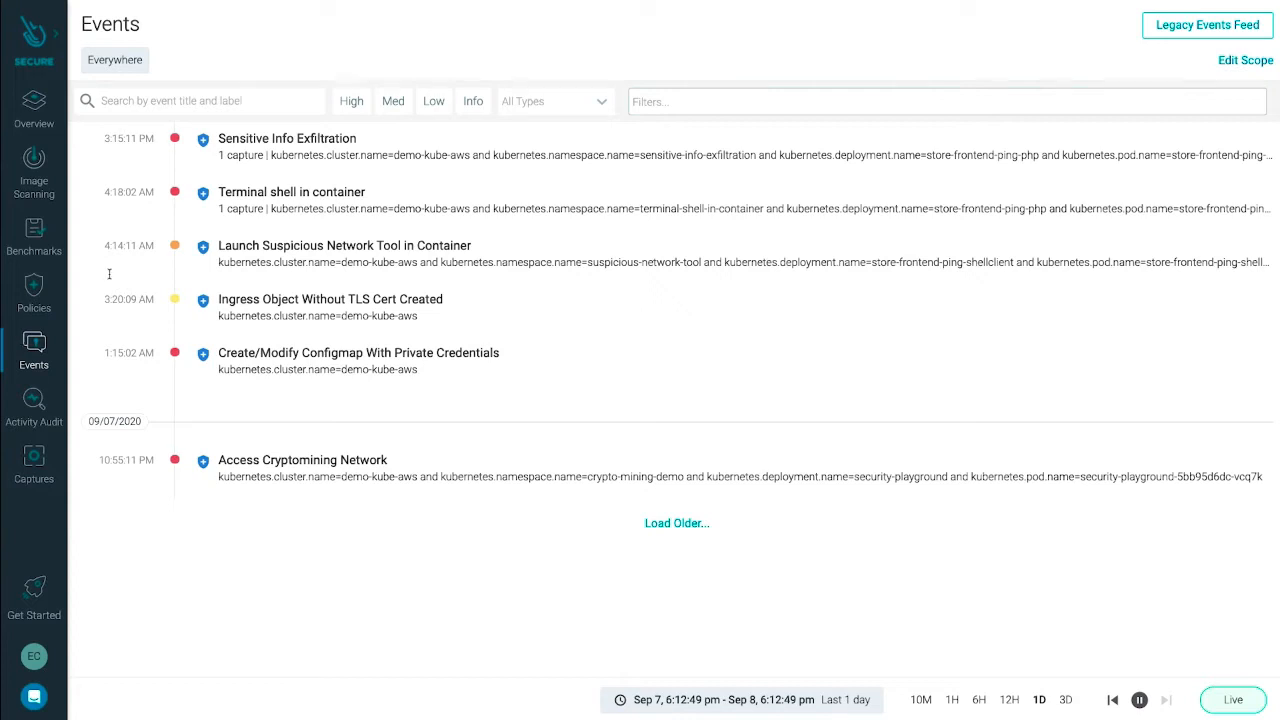
# Show the details panel for the Terminal shell in container event
pyautogui.click(326, 190)
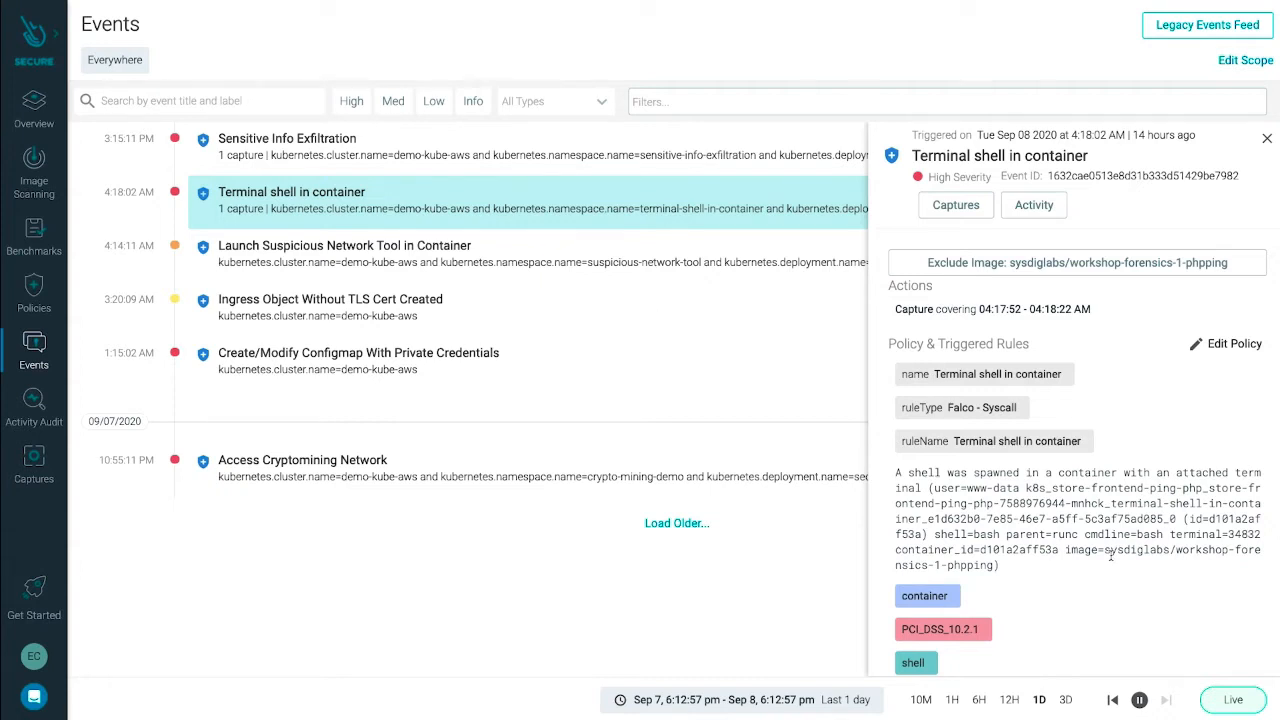
pyautogui.scroll(-5, 1110, 558)
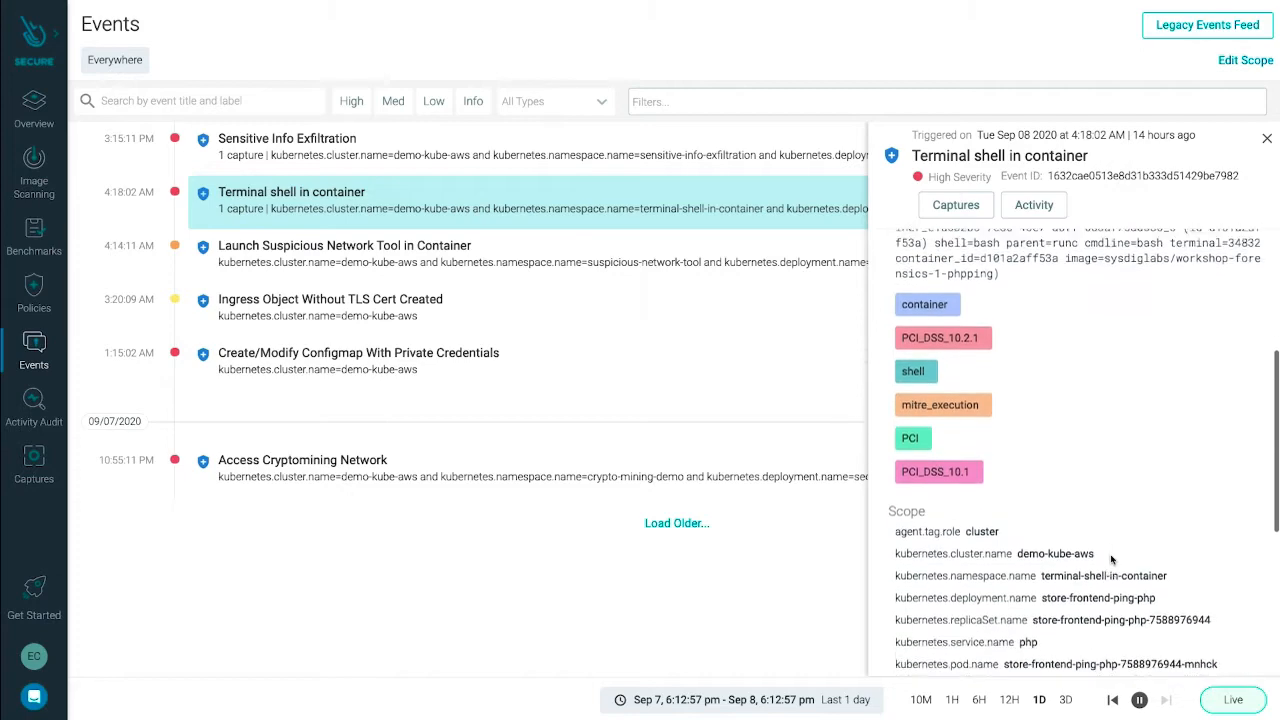
pyautogui.scroll(-3, 1110, 558)
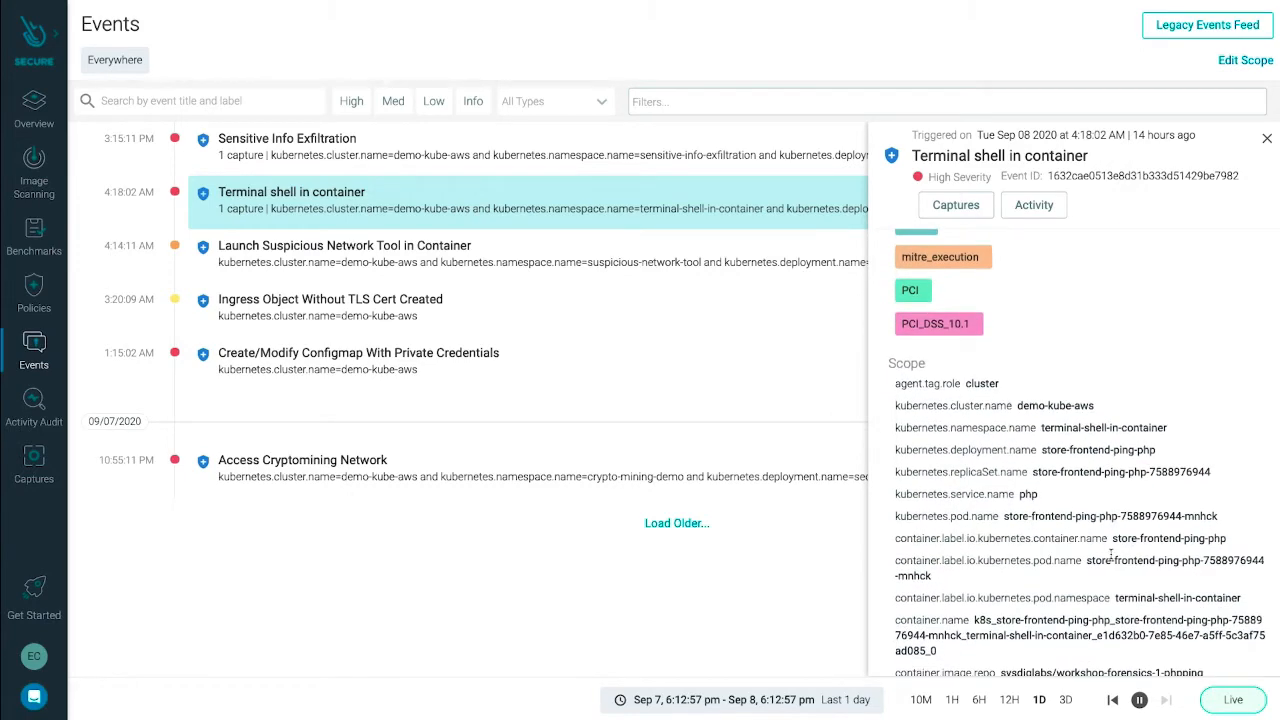
pyautogui.scroll(-2, 1110, 553)
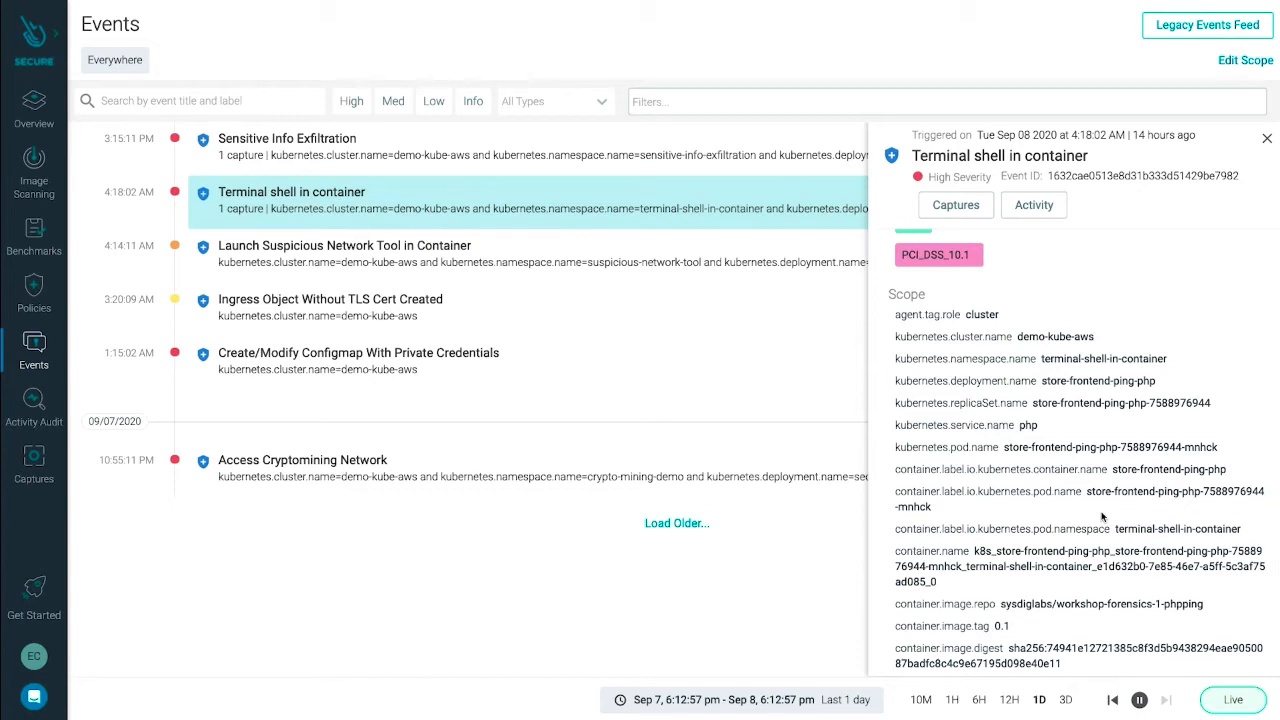
pyautogui.scroll(3, 1105, 510)
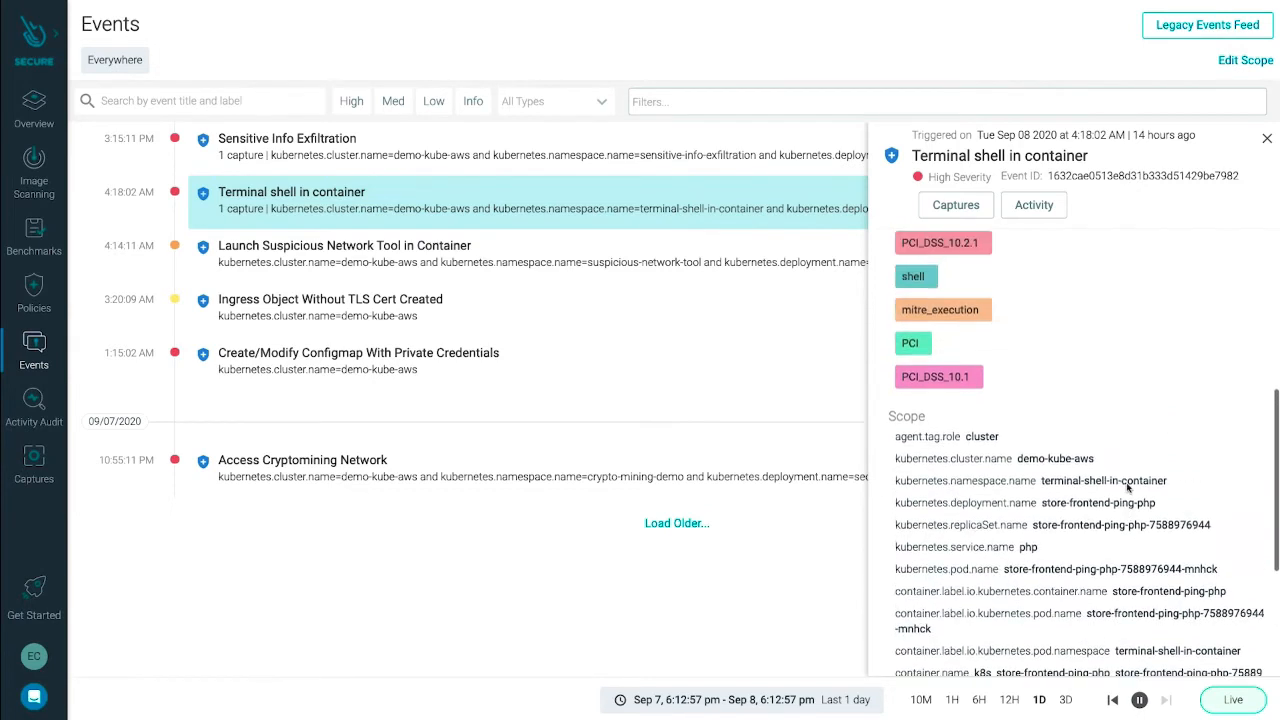
pyautogui.scroll(3, 1110, 500)
pyautogui.scroll(2, 1120, 490)
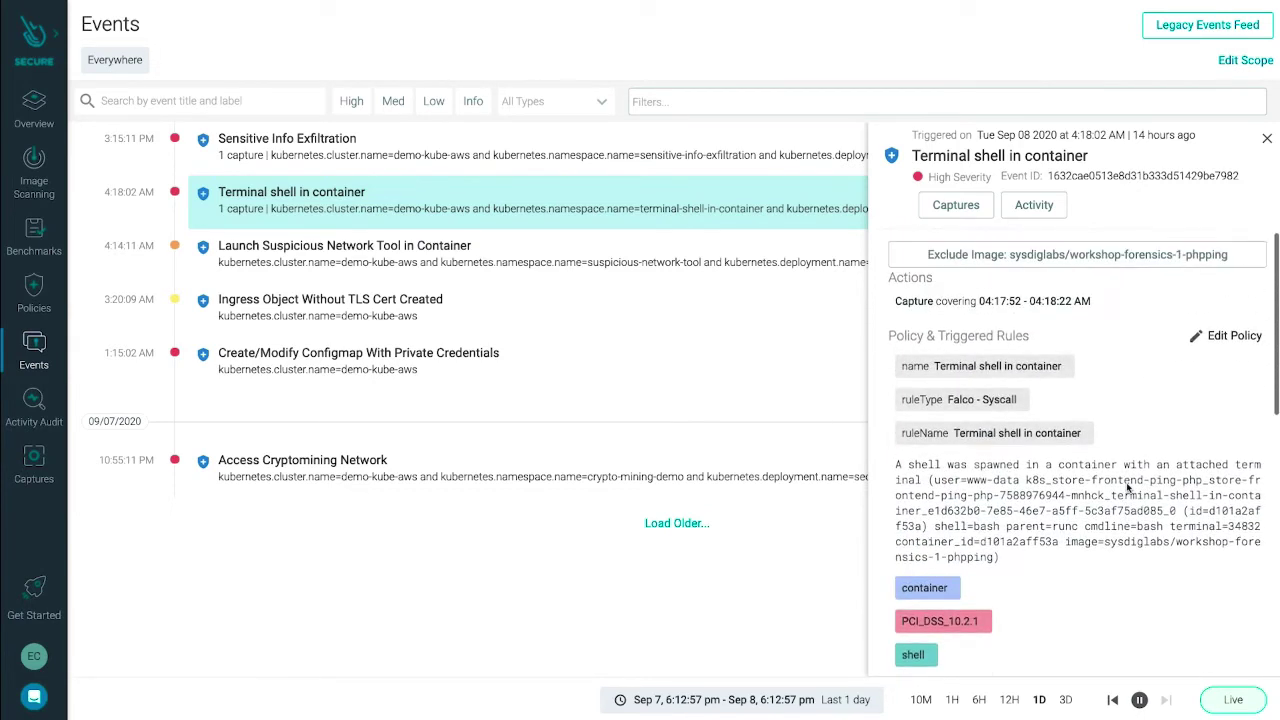
pyautogui.click(1235, 335)
pyautogui.scroll(-3, 1020, 540)
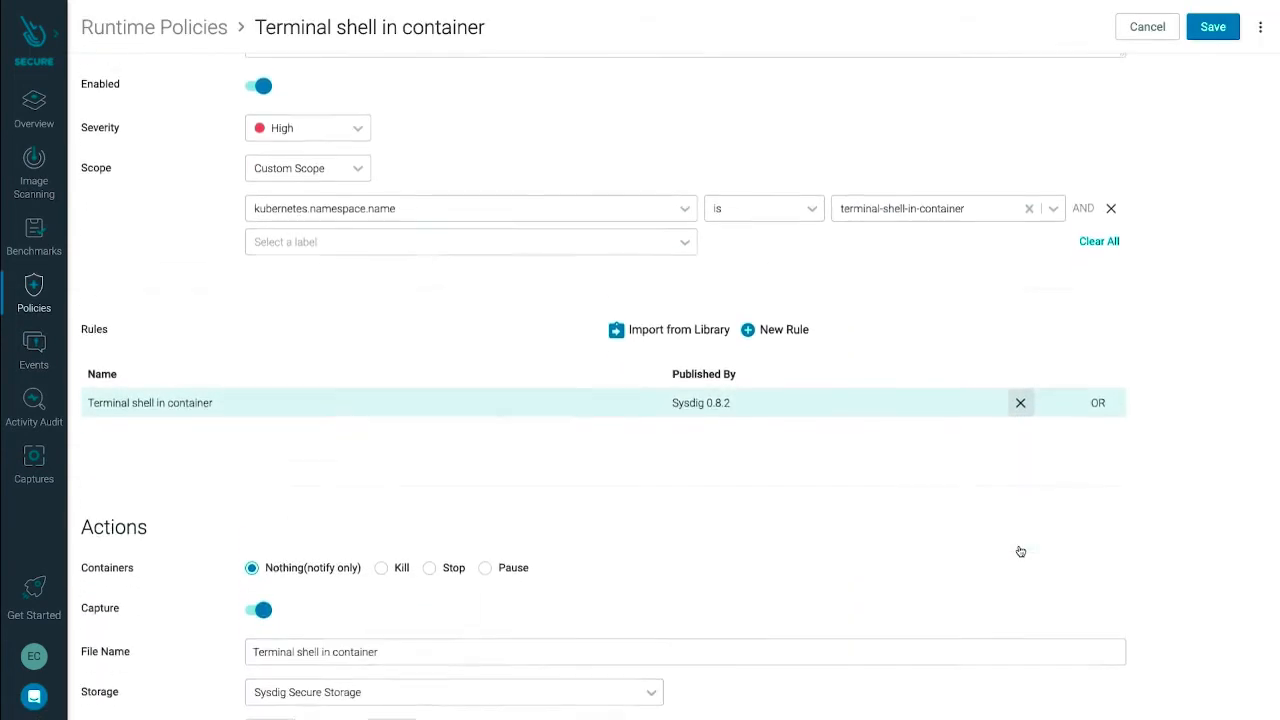
pyautogui.scroll(-2, 1020, 540)
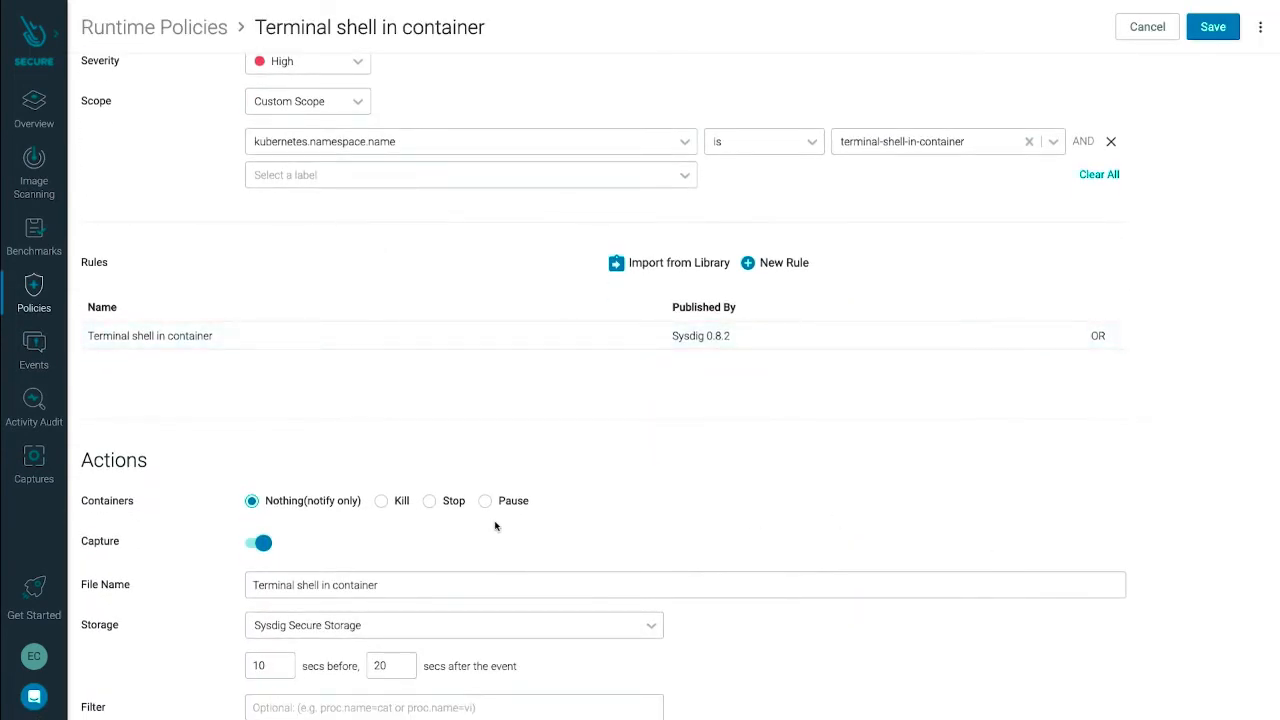
pyautogui.hotkey('alt', 'Left')
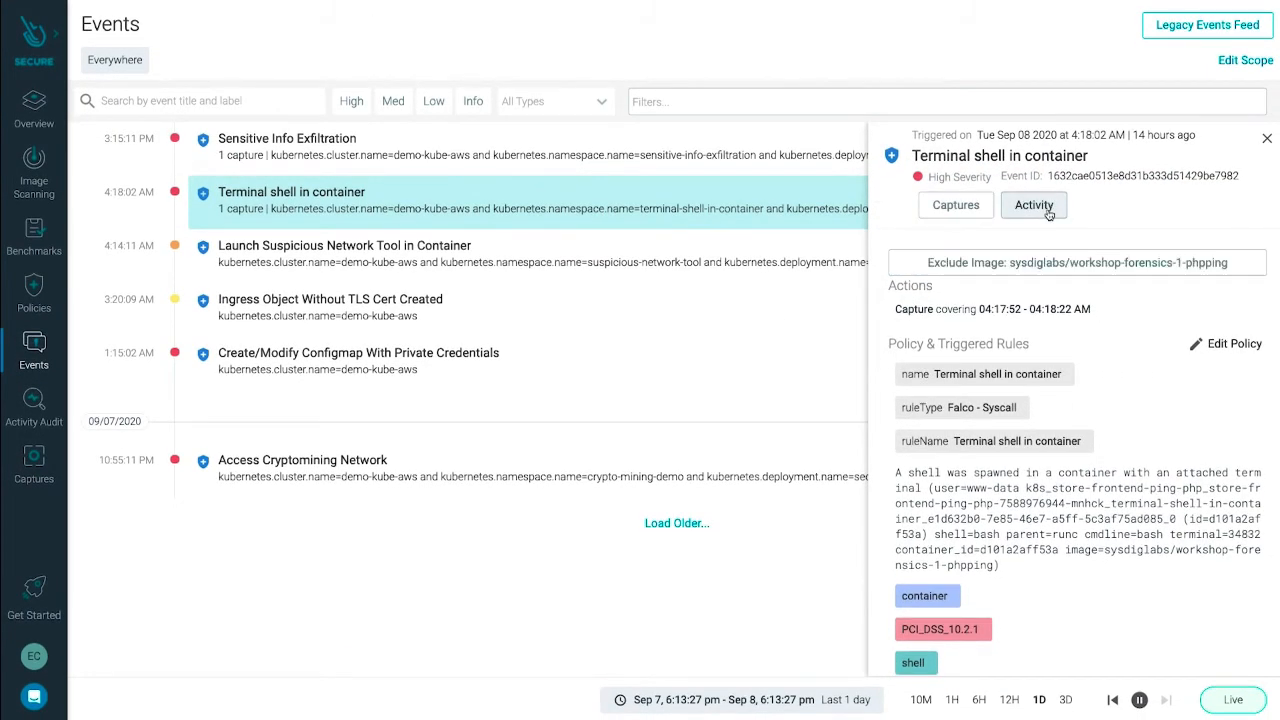
# Show the Activity Audit of commands and file writes around the terminal shell event
pyautogui.click(1034, 205)
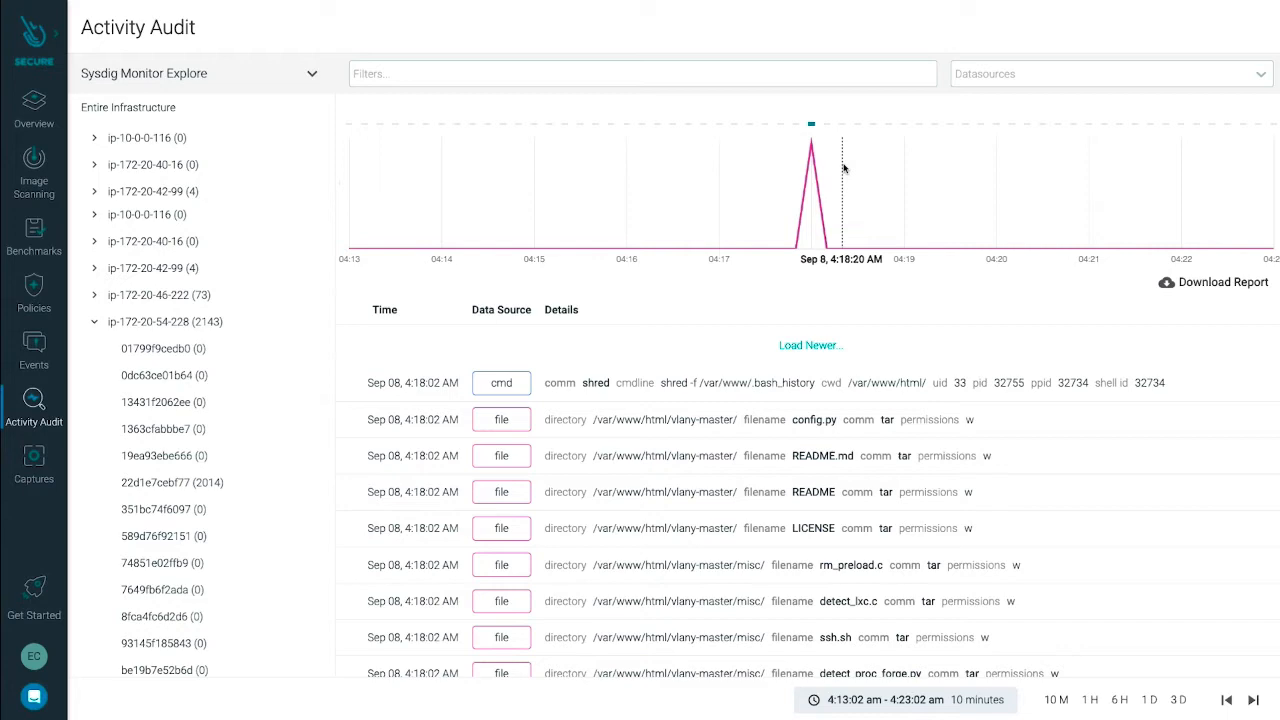
pyautogui.scroll(-1, 838, 323)
pyautogui.scroll(-2, 838, 323)
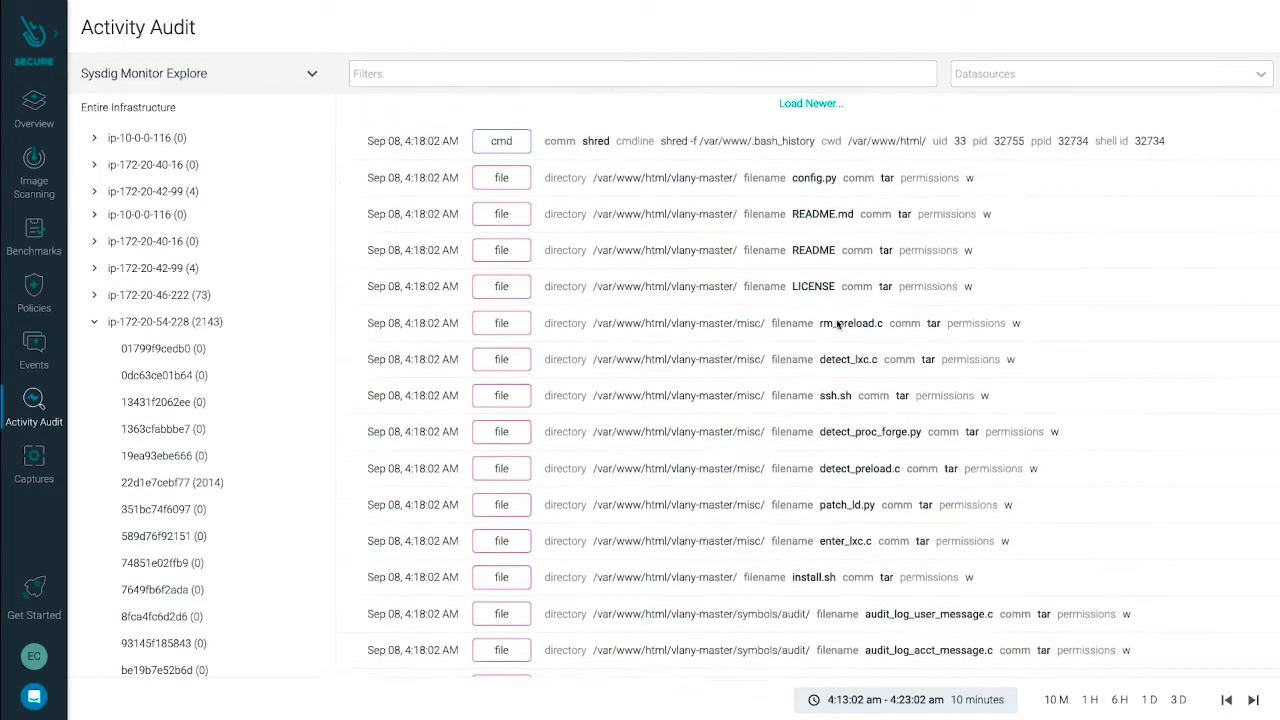
pyautogui.scroll(-1, 838, 323)
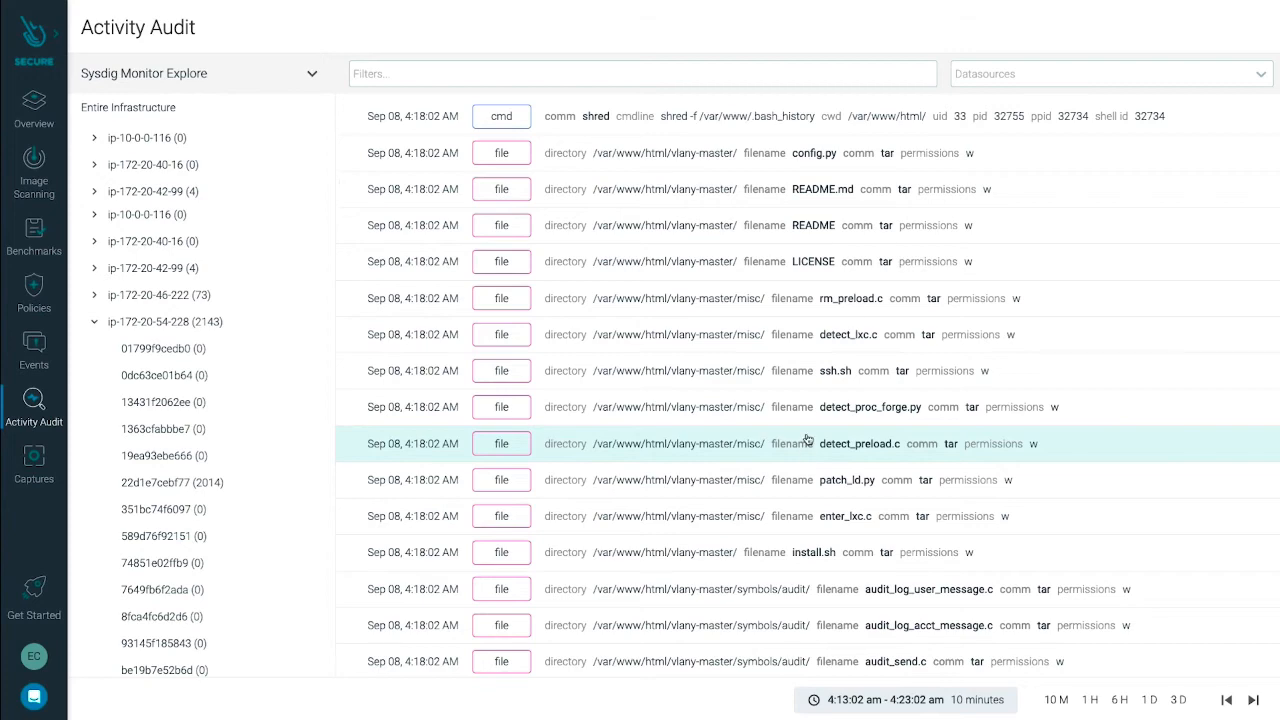
pyautogui.scroll(1, 808, 440)
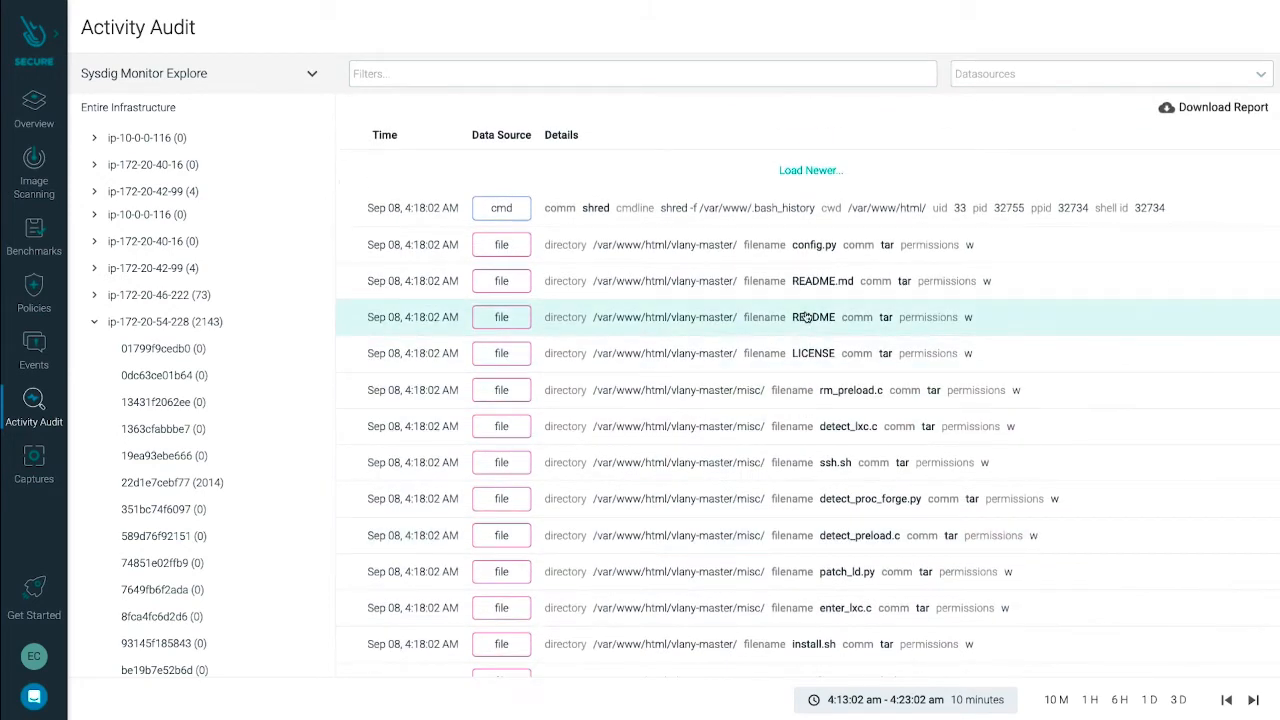
pyautogui.scroll(1, 808, 318)
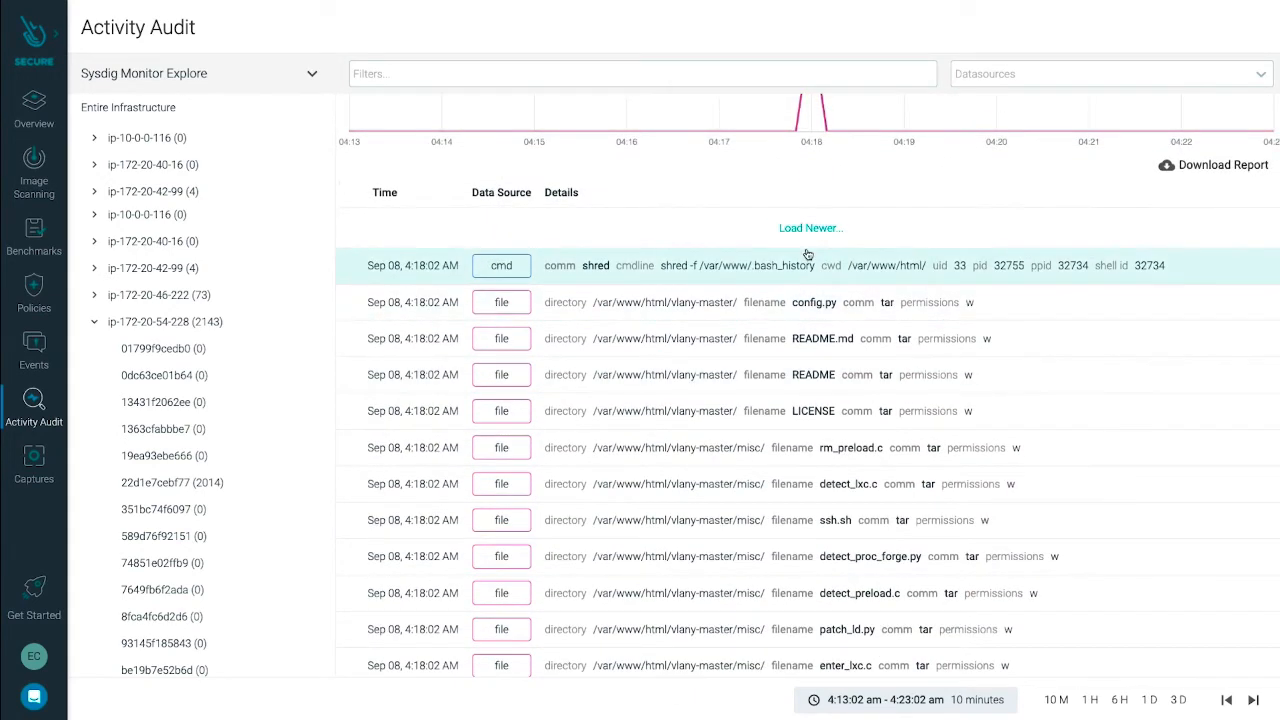
pyautogui.scroll(2, 808, 252)
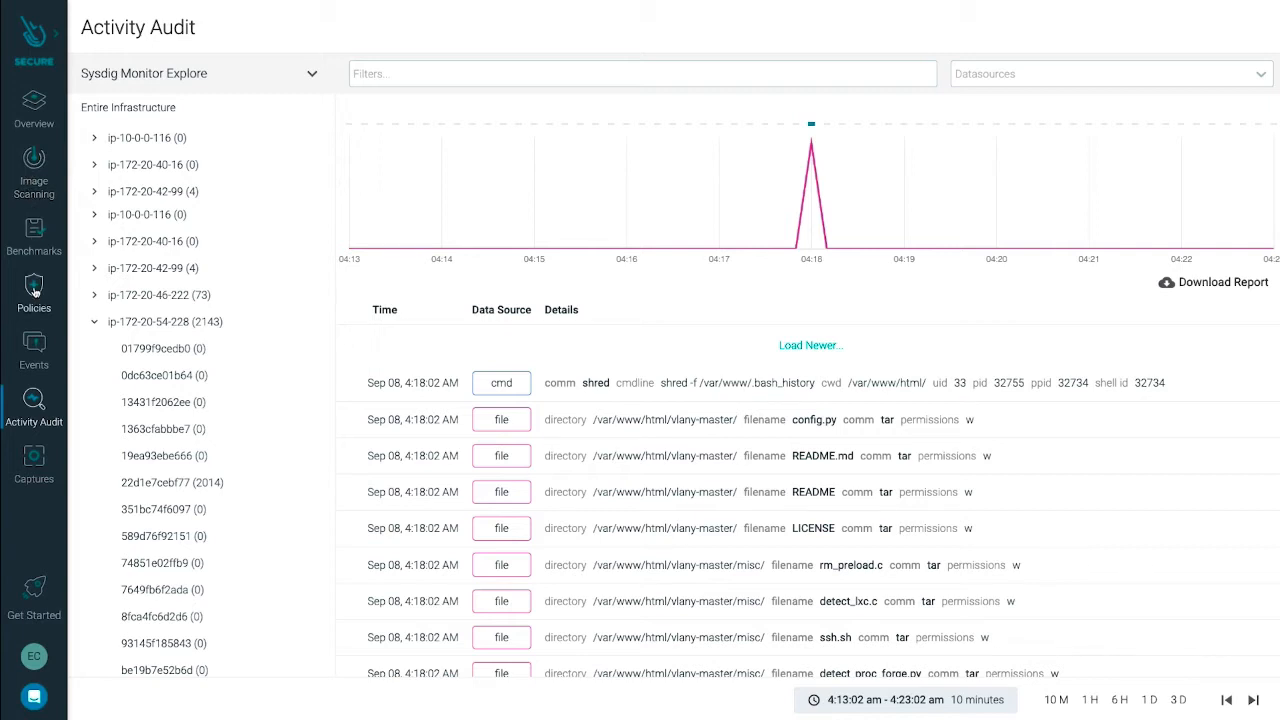
# From Benchmarks, view the Docker Benchmark - Everywhere results for host ip-10-0-0-116
pyautogui.click(34, 240)
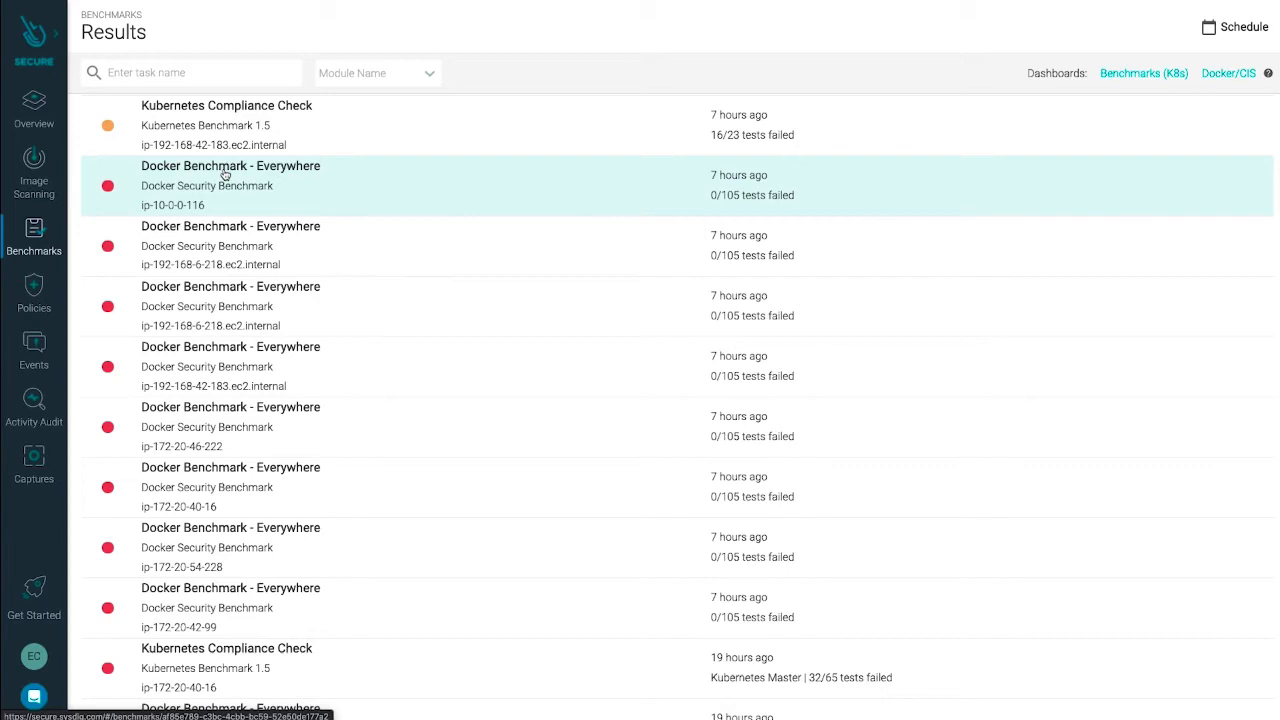
pyautogui.click(210, 182)
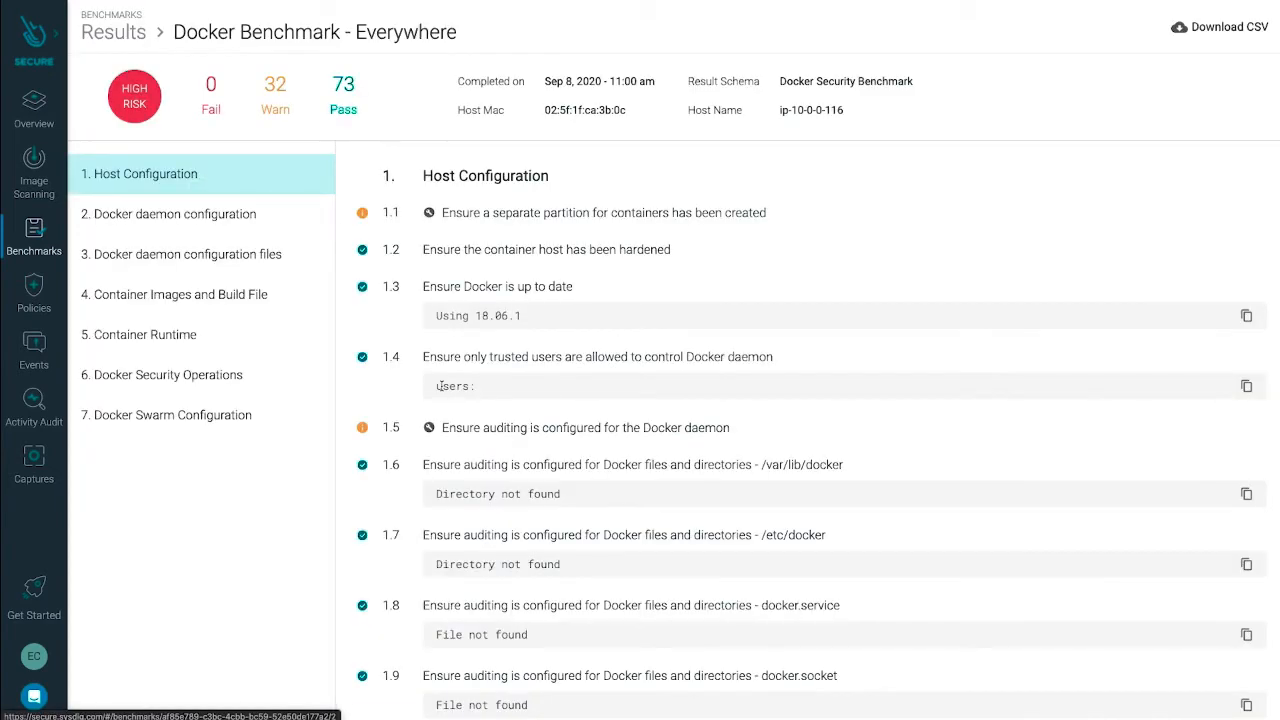
pyautogui.scroll(-3, 440, 386)
pyautogui.scroll(-3, 440, 386)
pyautogui.scroll(-2, 440, 386)
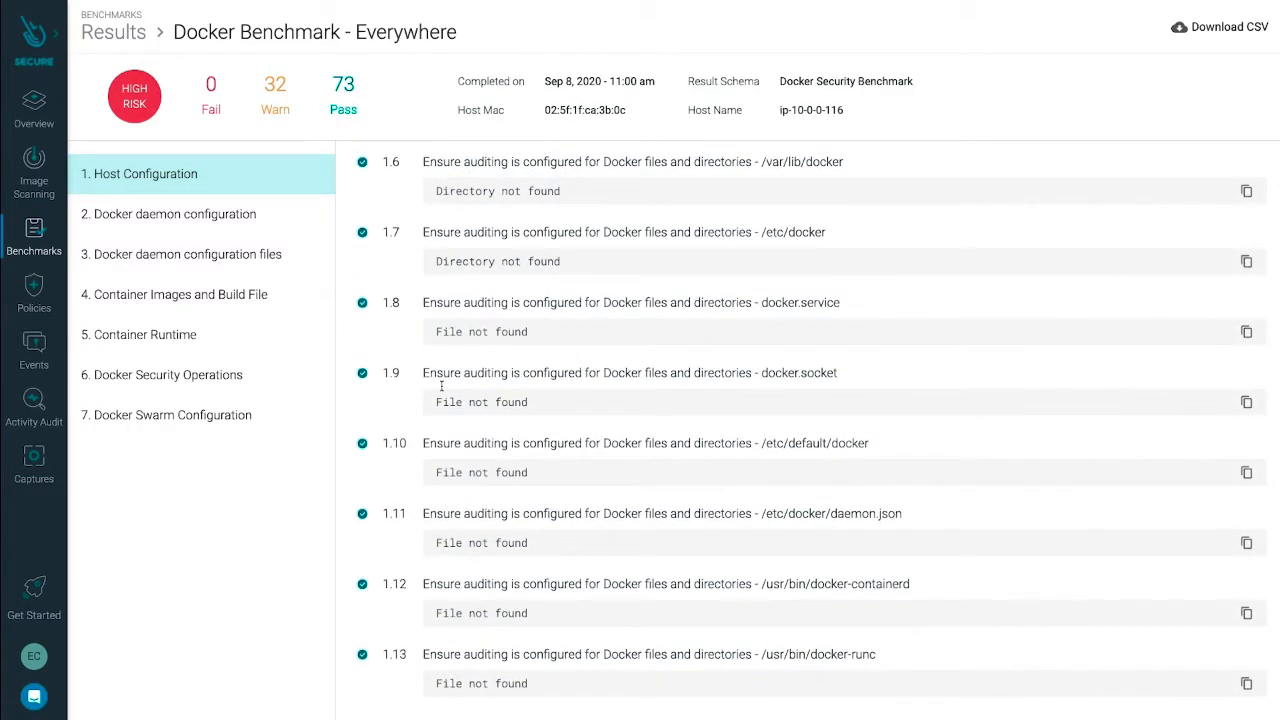
# Jump through the Container Images and Container Runtime checks, then leave the benchmark for the Compliance (Docker) dashboard
pyautogui.click(180, 294)
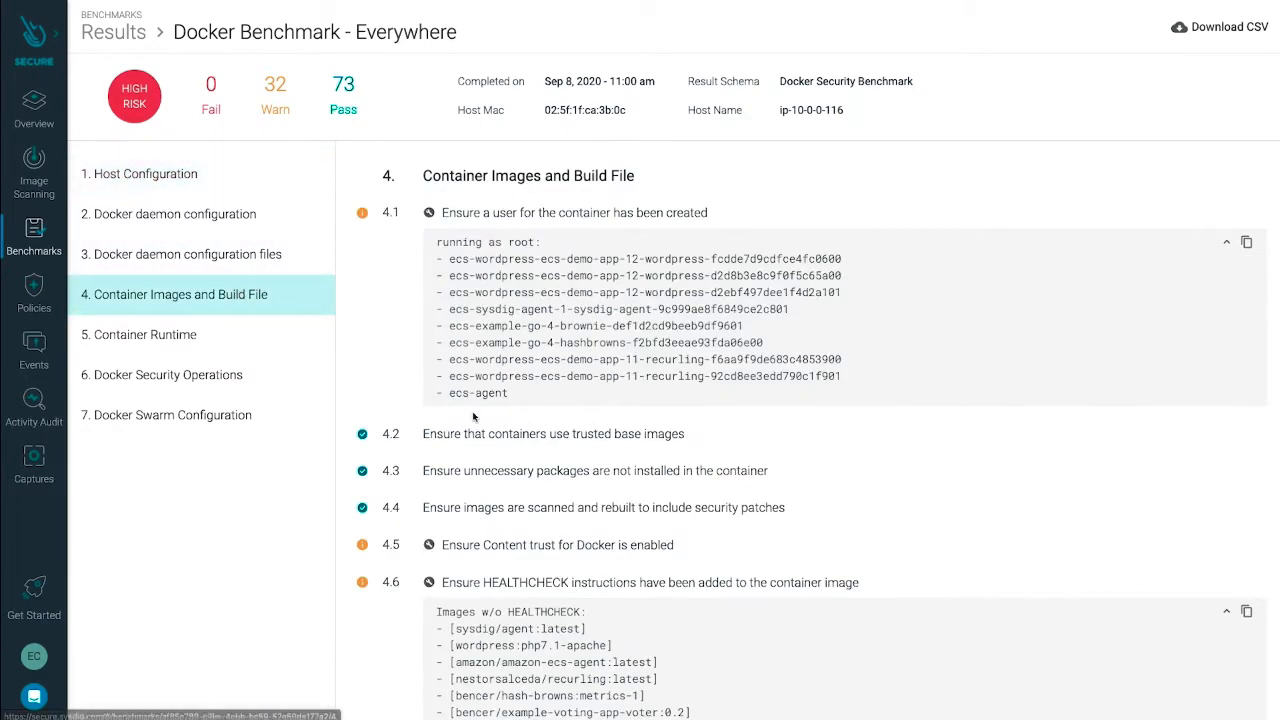
pyautogui.scroll(-2, 474, 417)
pyautogui.scroll(-2, 474, 417)
pyautogui.scroll(-2, 474, 417)
pyautogui.scroll(-2, 474, 417)
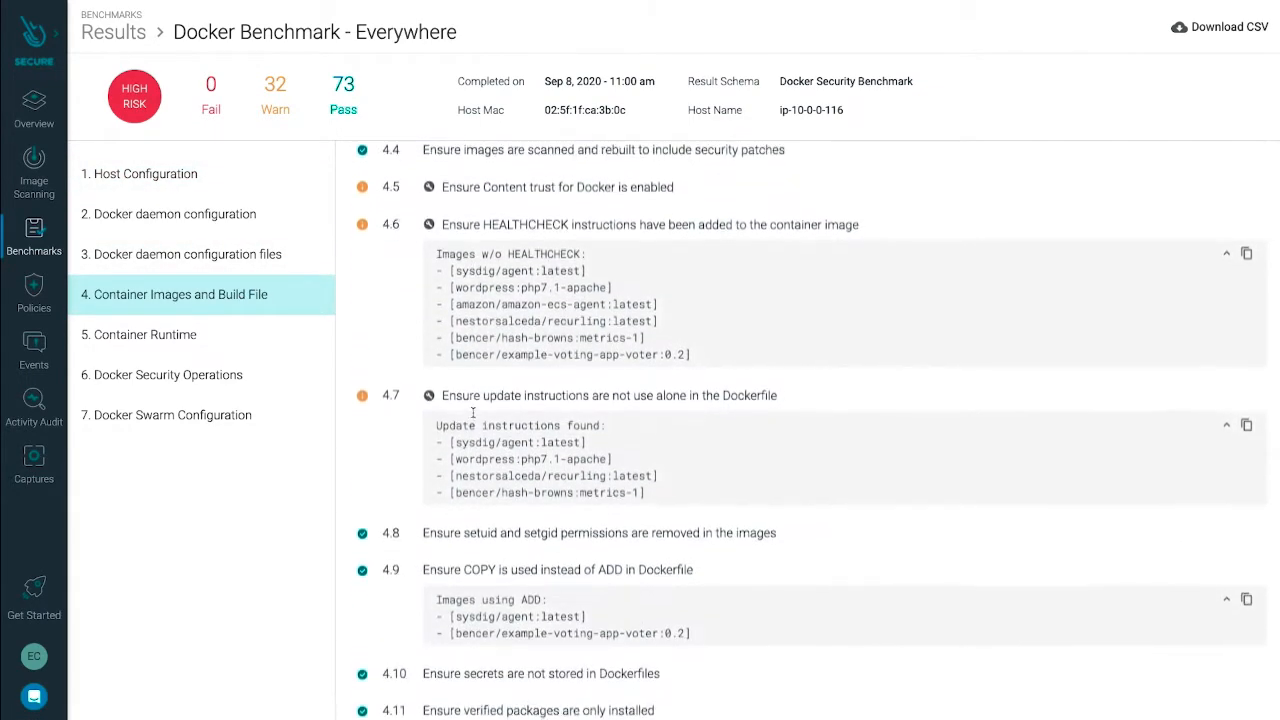
pyautogui.click(262, 347)
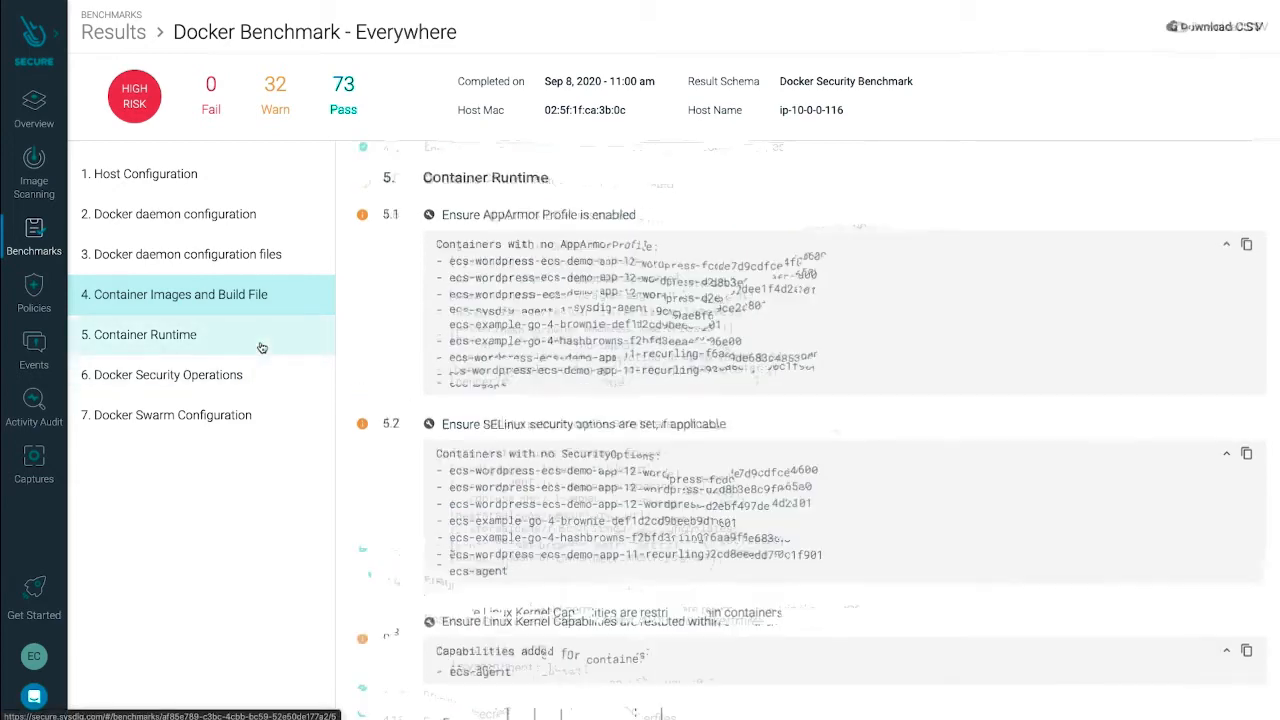
pyautogui.scroll(-2, 468, 488)
pyautogui.scroll(-2, 468, 488)
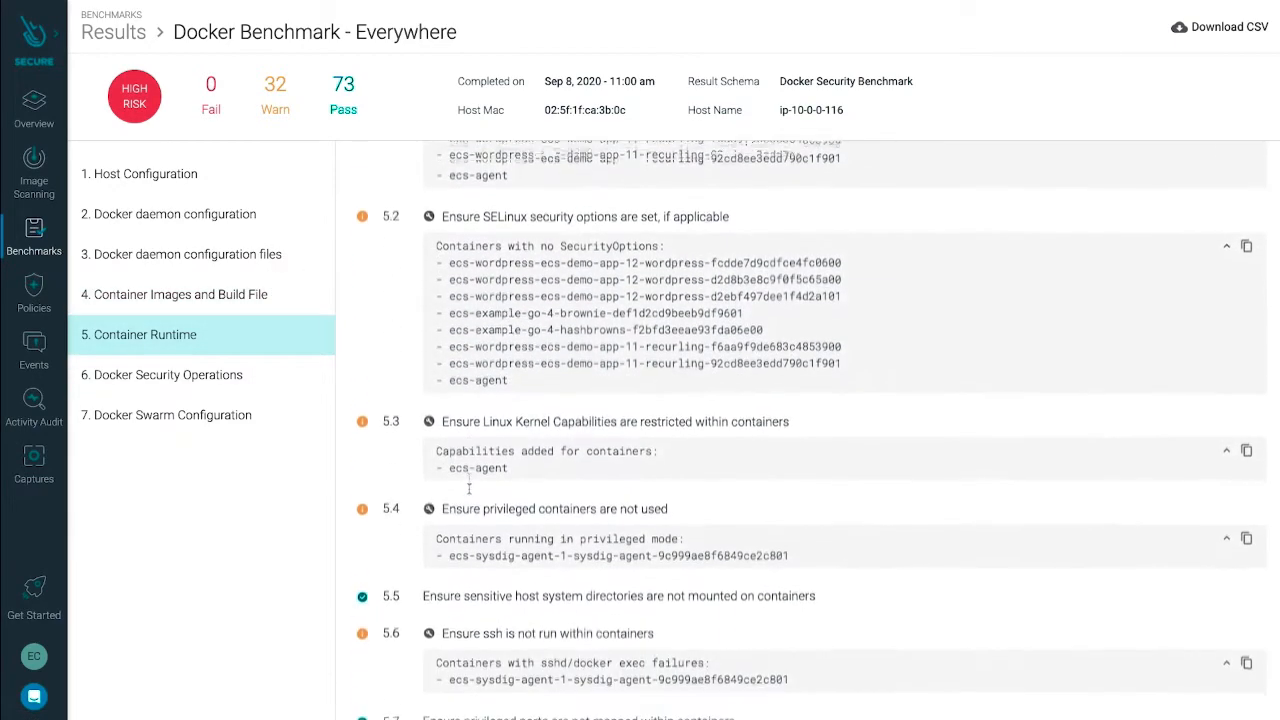
pyautogui.scroll(-2, 468, 488)
pyautogui.scroll(-1, 468, 488)
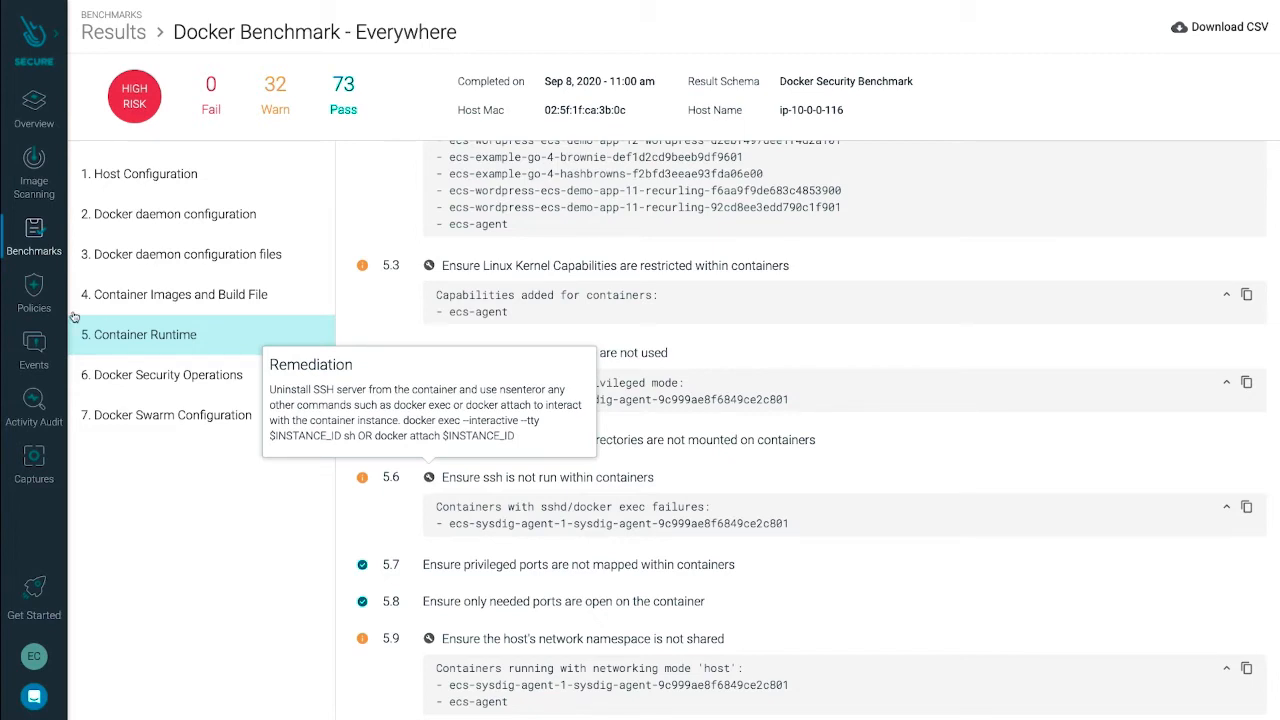
pyautogui.click(37, 235)
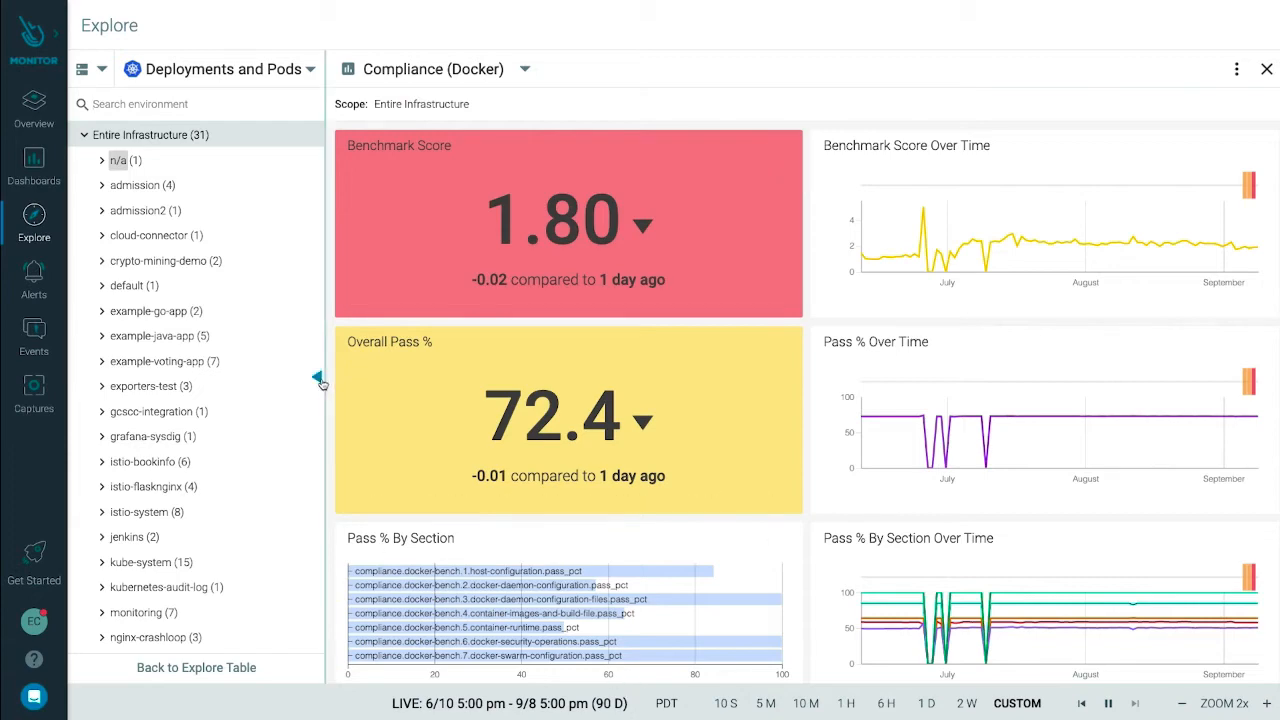
# Collapse the environment tree to widen the Compliance (Docker) dashboard, then move to the Overview list
pyautogui.click(318, 378)
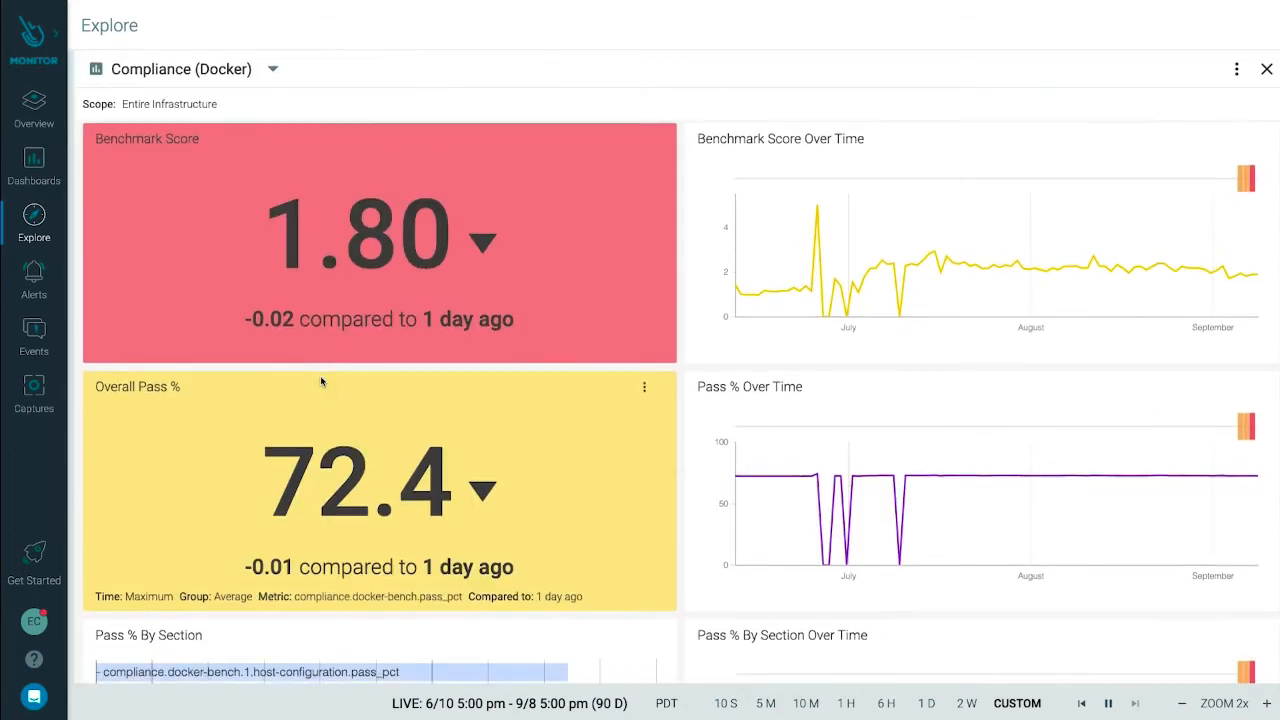
pyautogui.scroll(-3, 321, 382)
pyautogui.scroll(-3, 321, 382)
pyautogui.scroll(-2, 321, 382)
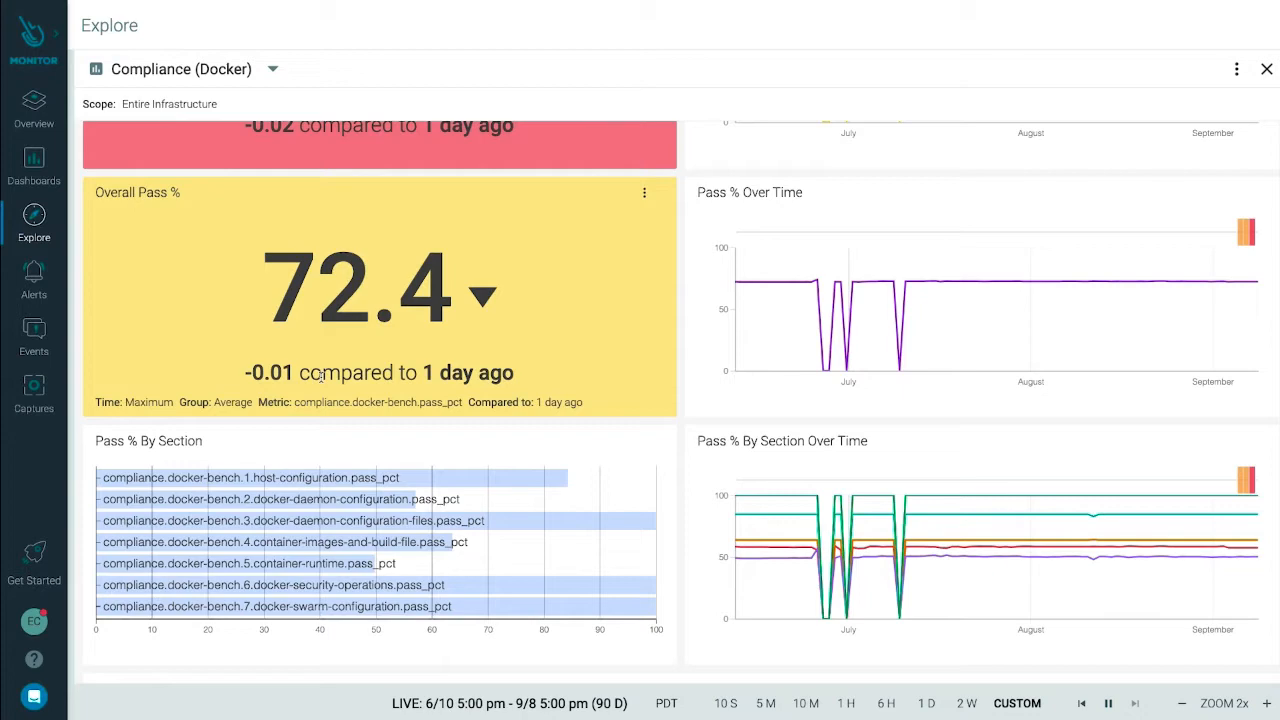
pyautogui.scroll(-2, 321, 382)
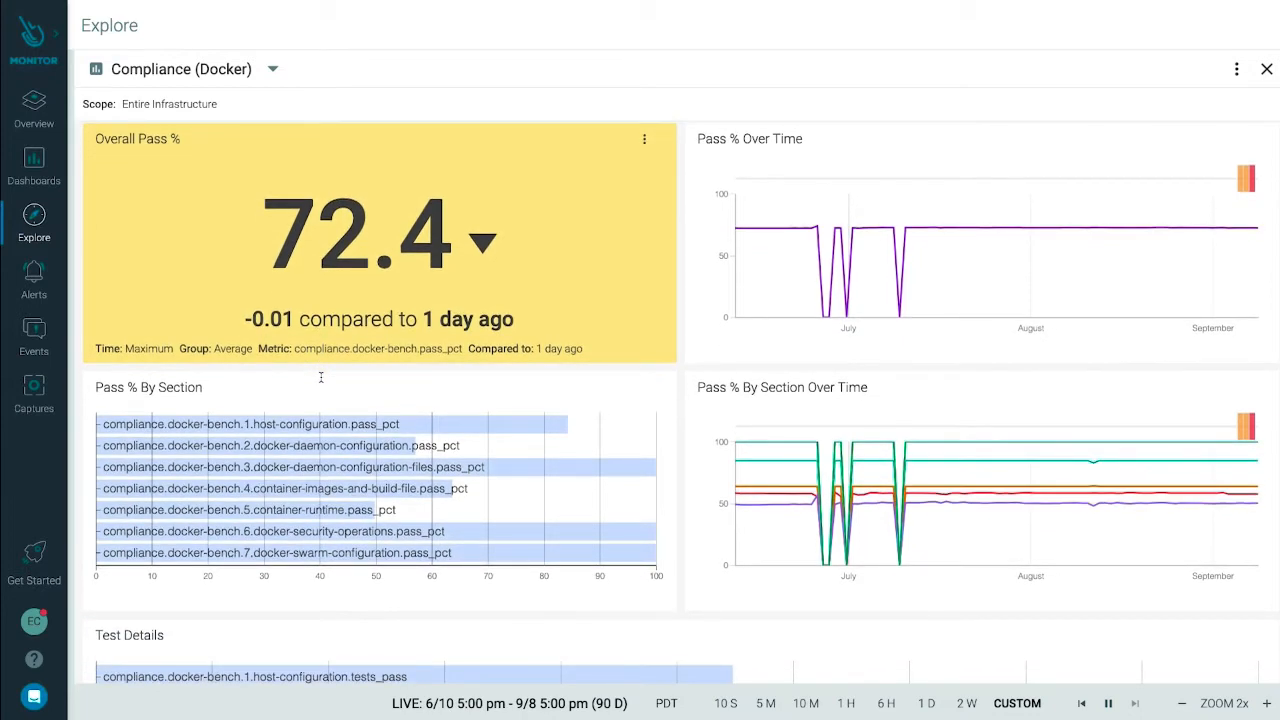
pyautogui.scroll(-1, 321, 378)
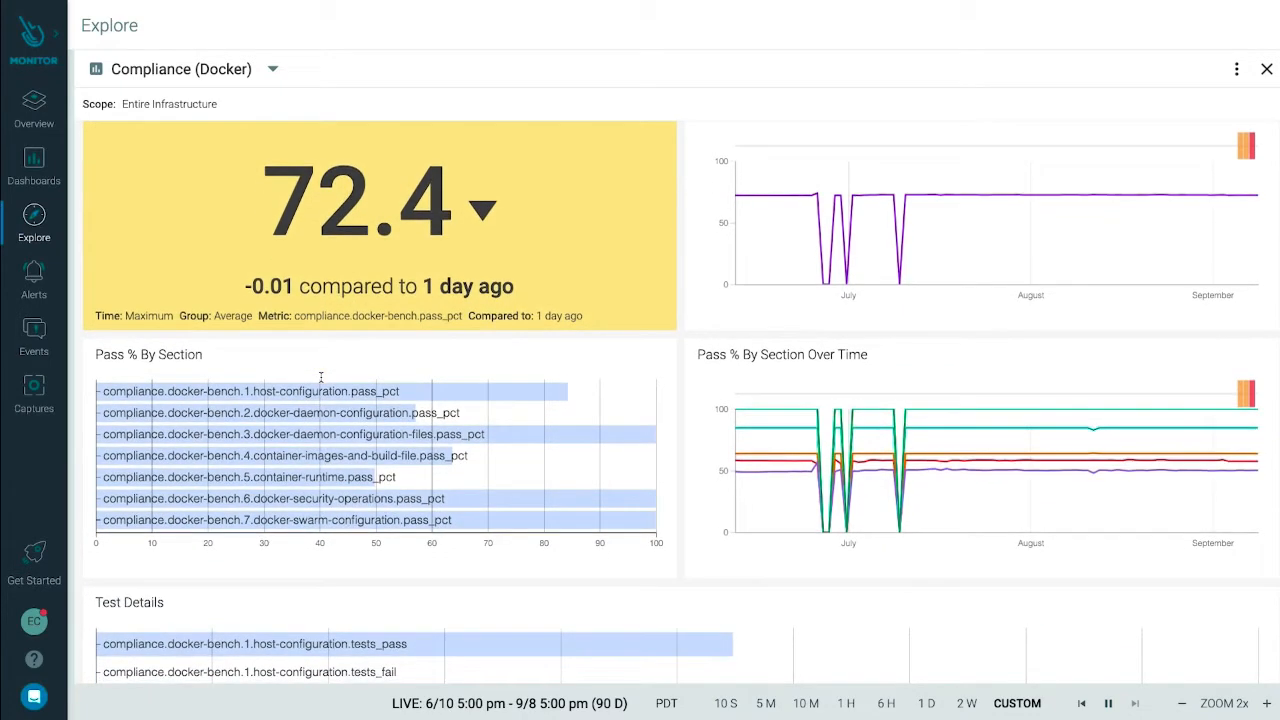
pyautogui.moveTo(889, 452)
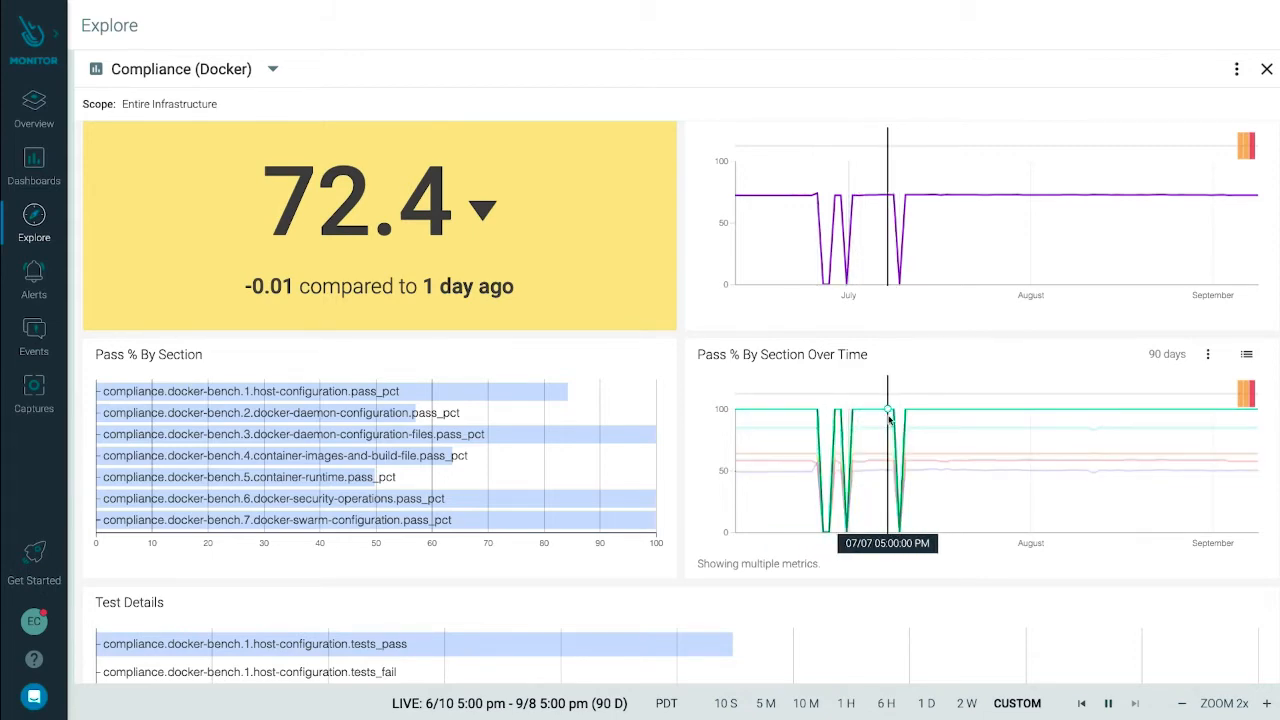
pyautogui.scroll(-1, 806, 470)
pyautogui.scroll(-2, 806, 480)
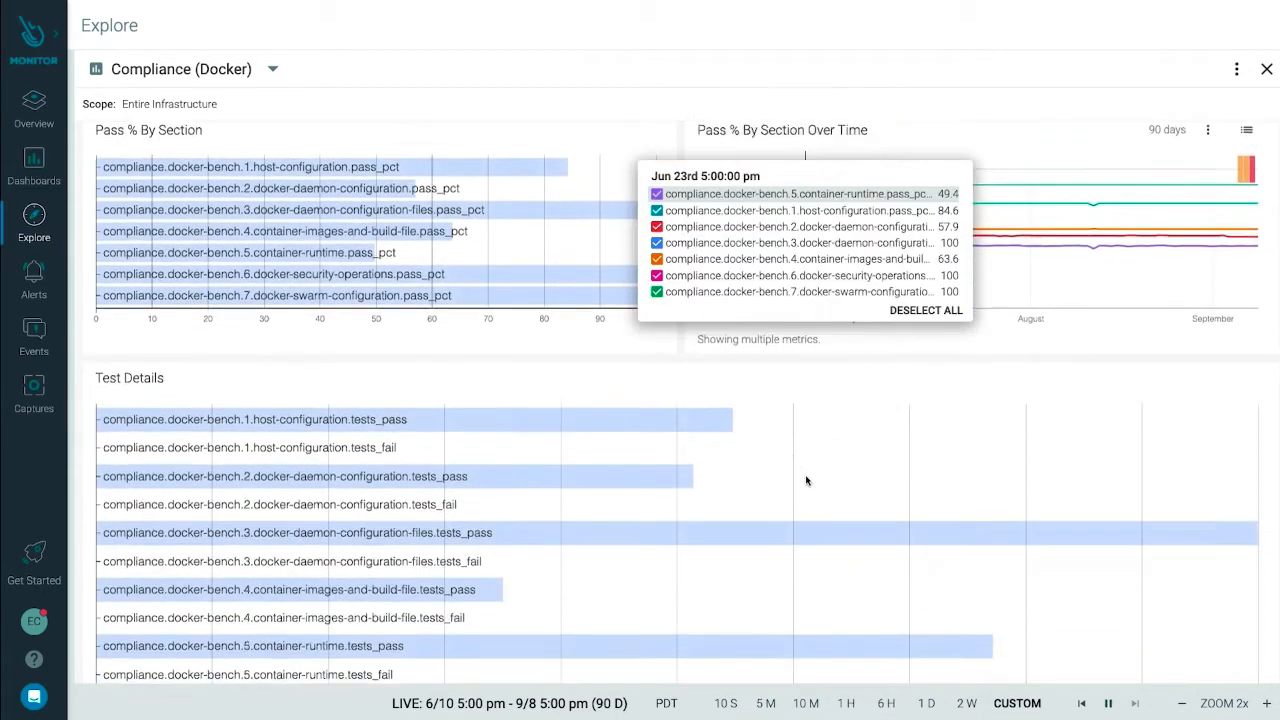
pyautogui.scroll(-2, 780, 470)
pyautogui.scroll(-2, 760, 465)
pyautogui.moveTo(704, 455)
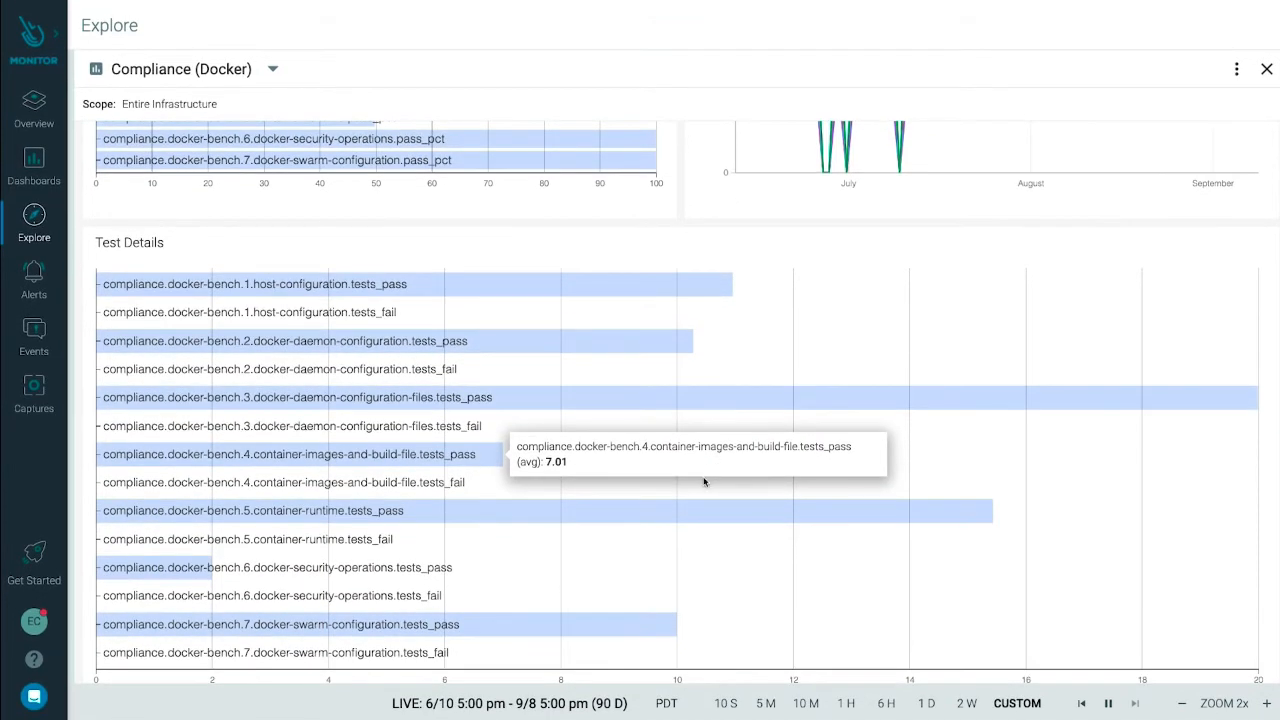
pyautogui.click(42, 104)
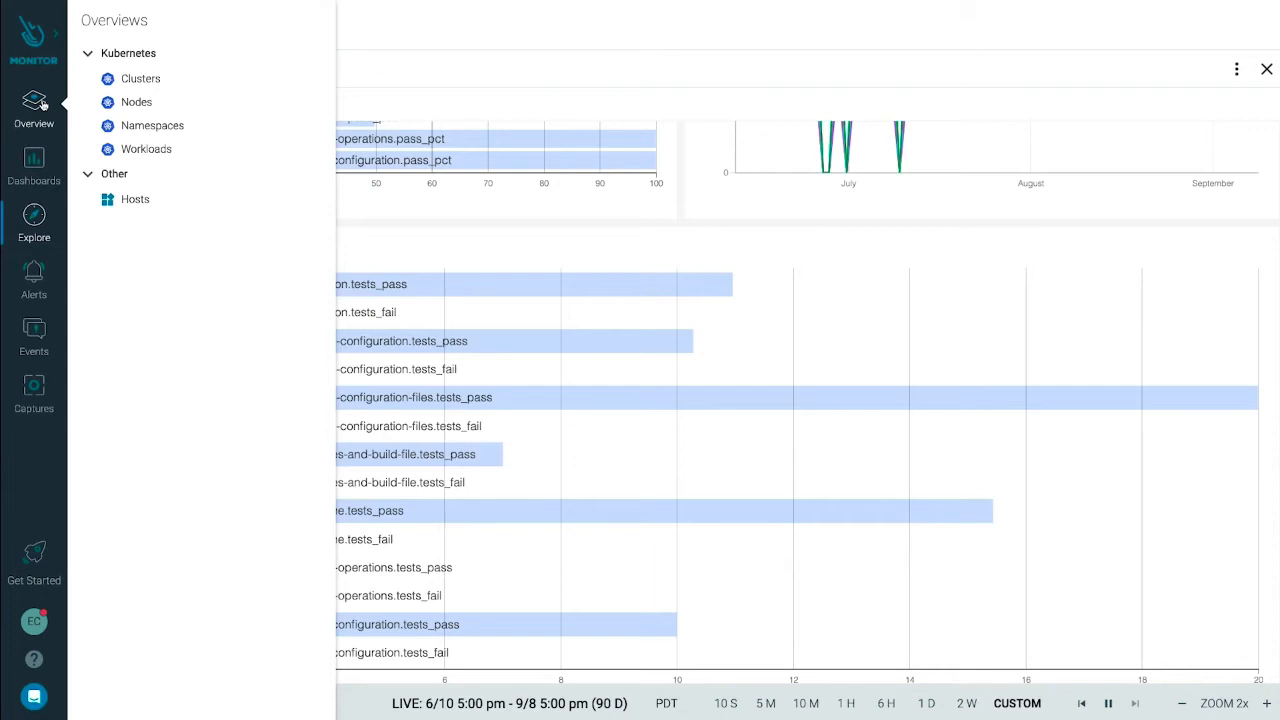
# Drill from the Clusters overview into demo-kube-eks namespaces and expand the example-voting-app row
pyautogui.click(140, 78)
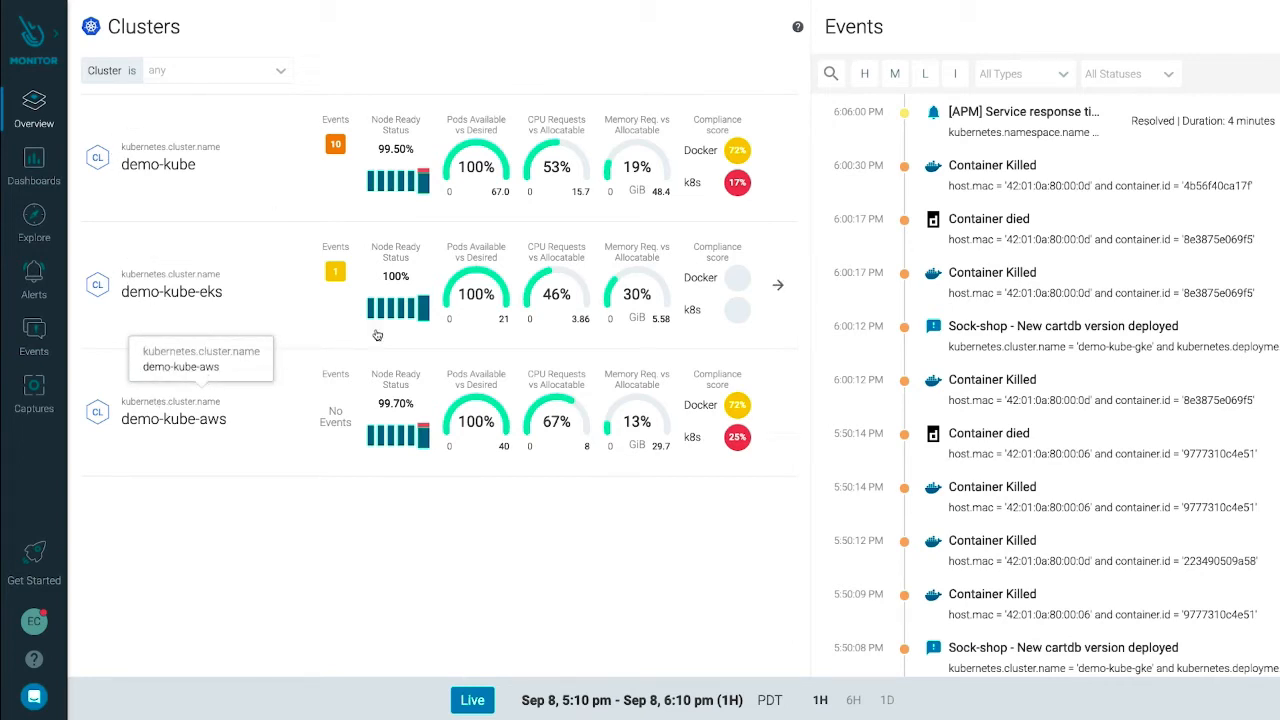
pyautogui.moveTo(768, 297)
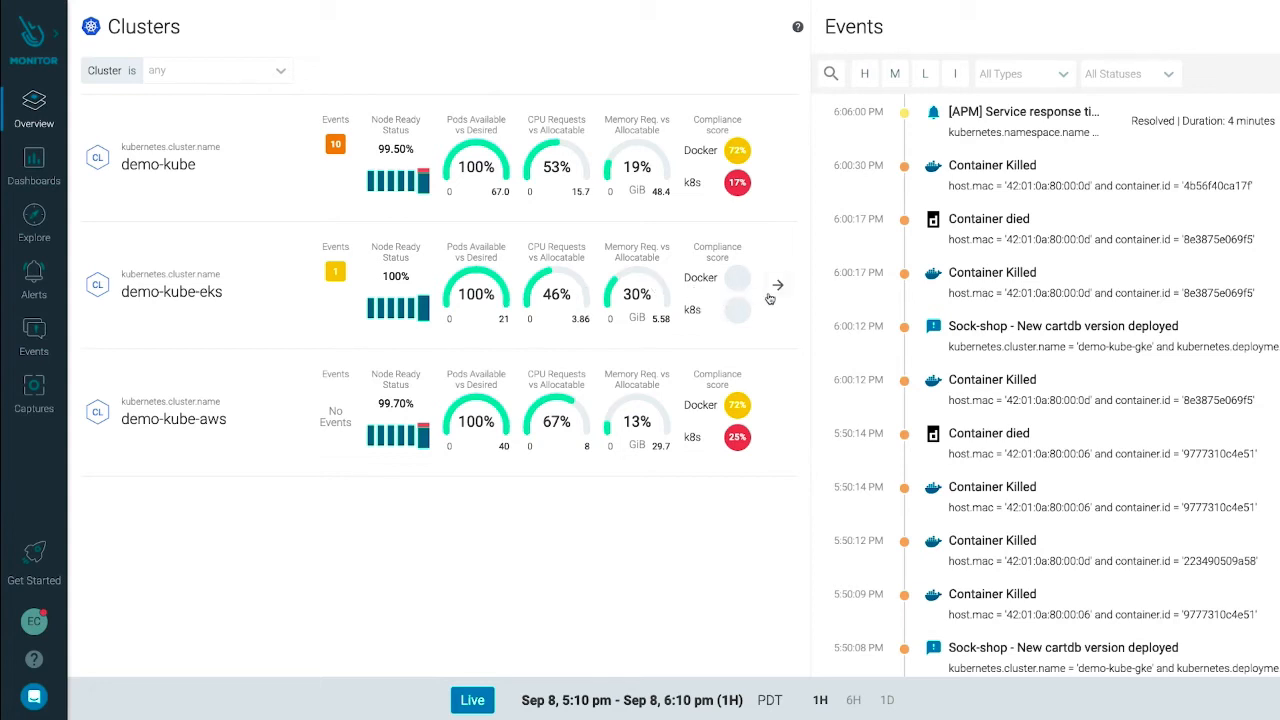
pyautogui.click(780, 290)
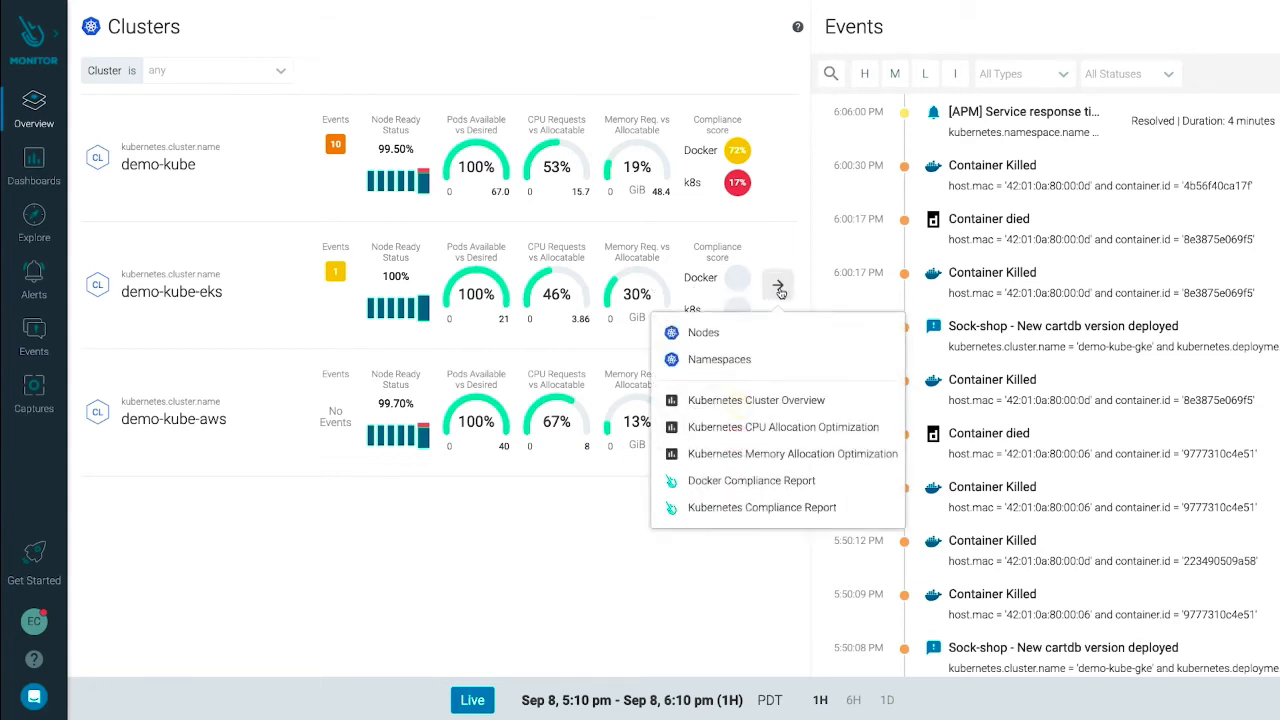
pyautogui.click(705, 362)
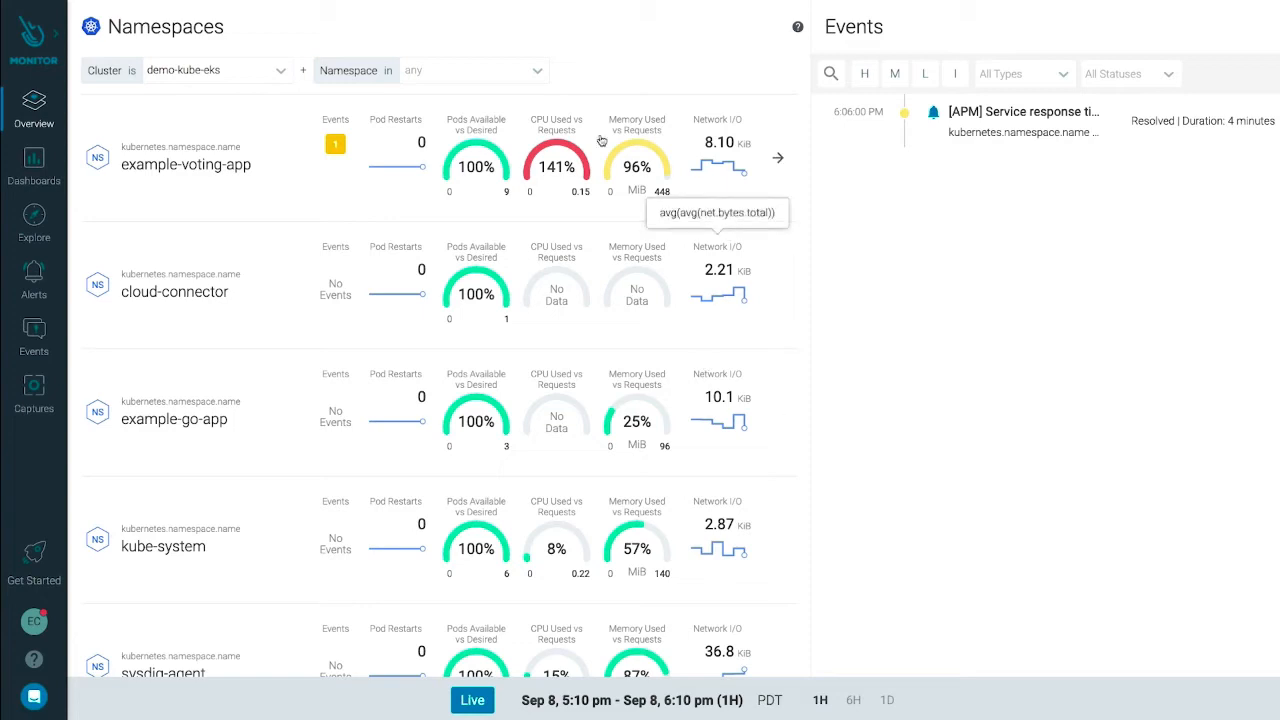
pyautogui.moveTo(440, 158)
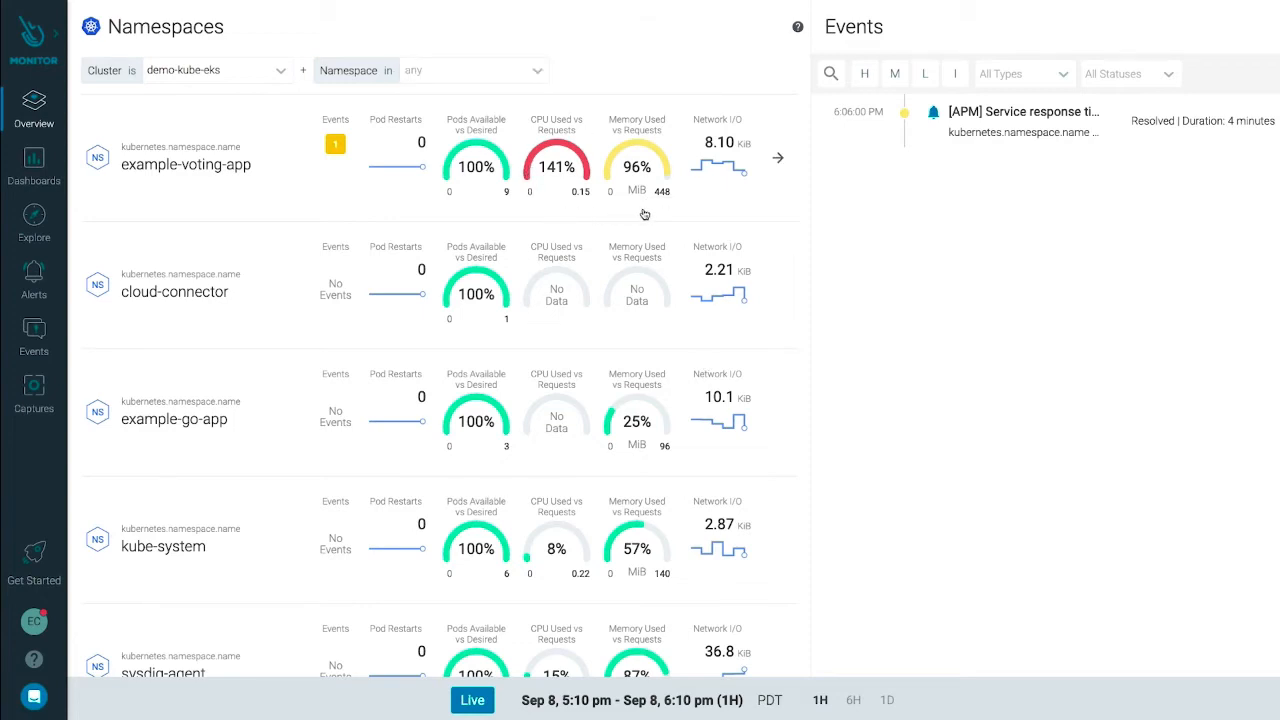
pyautogui.click(777, 161)
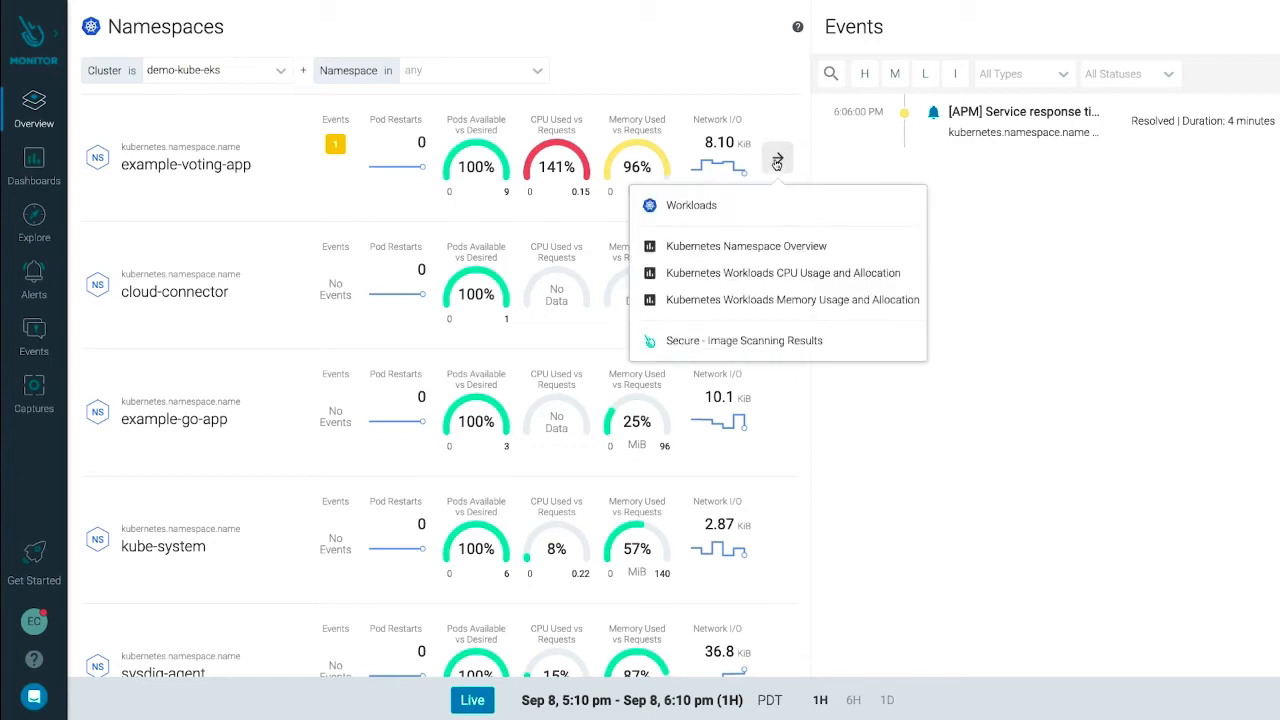
# Show the Workloads overview for the example-voting-app namespace
pyautogui.click(710, 208)
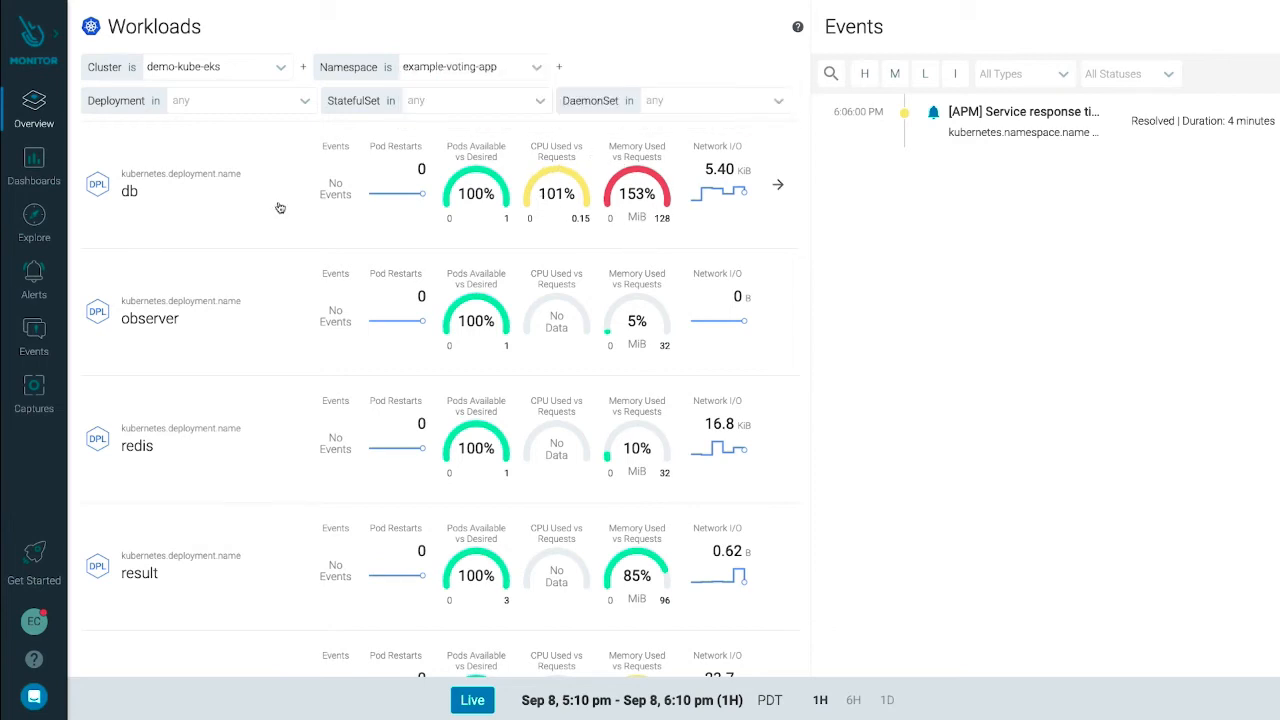
# Open the Kubernetes Pod Overview template from Dashboard Templates > Kubernetes
pyautogui.click(33, 165)
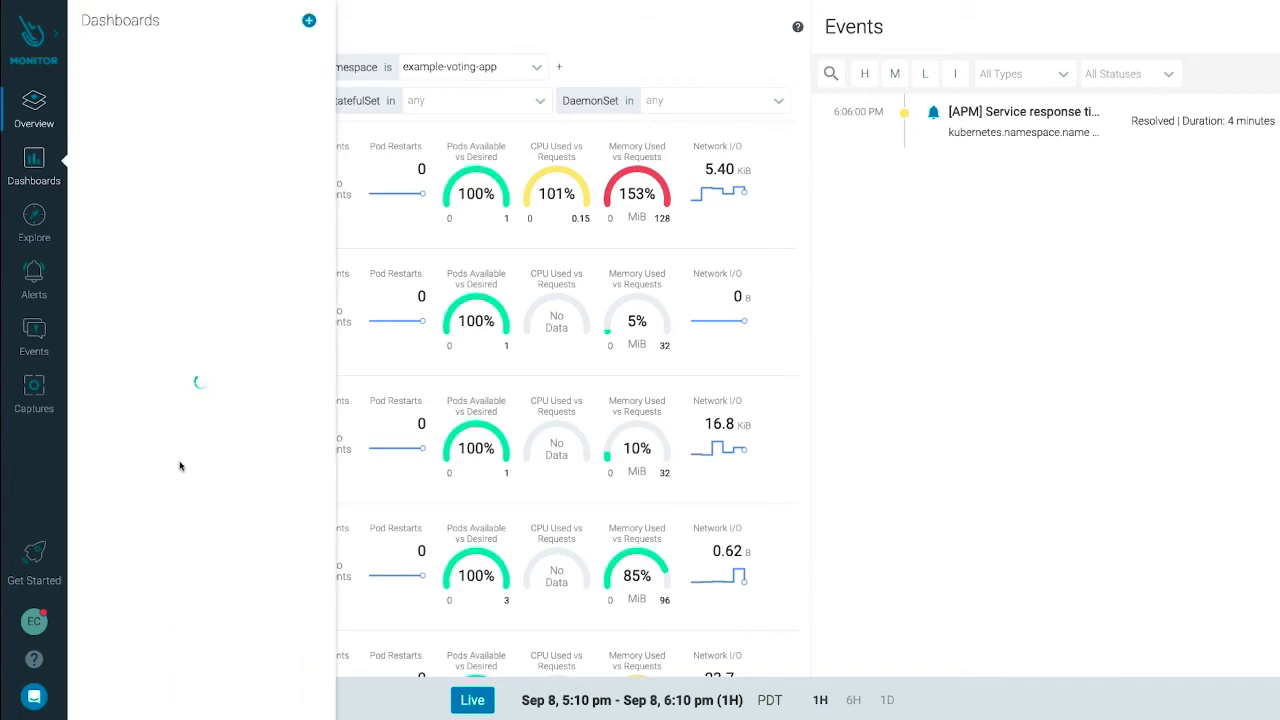
pyautogui.scroll(-8, 155, 500)
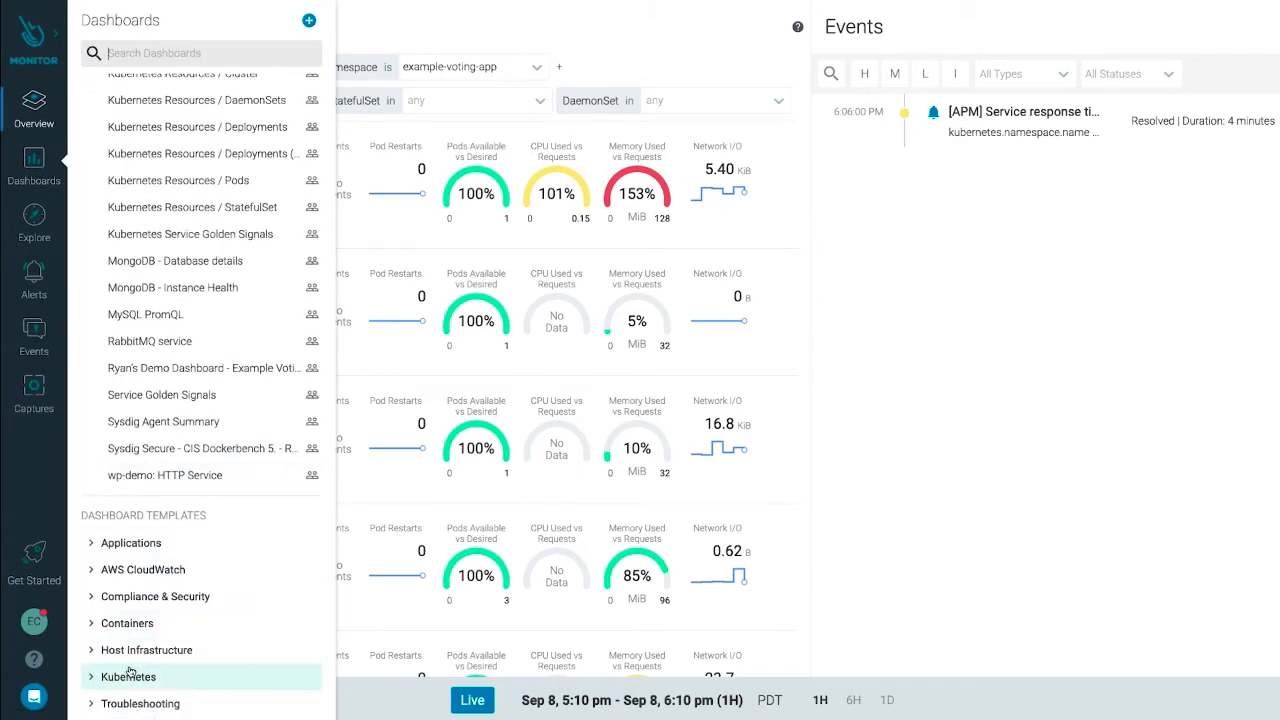
pyautogui.click(130, 676)
pyautogui.scroll(-5, 160, 560)
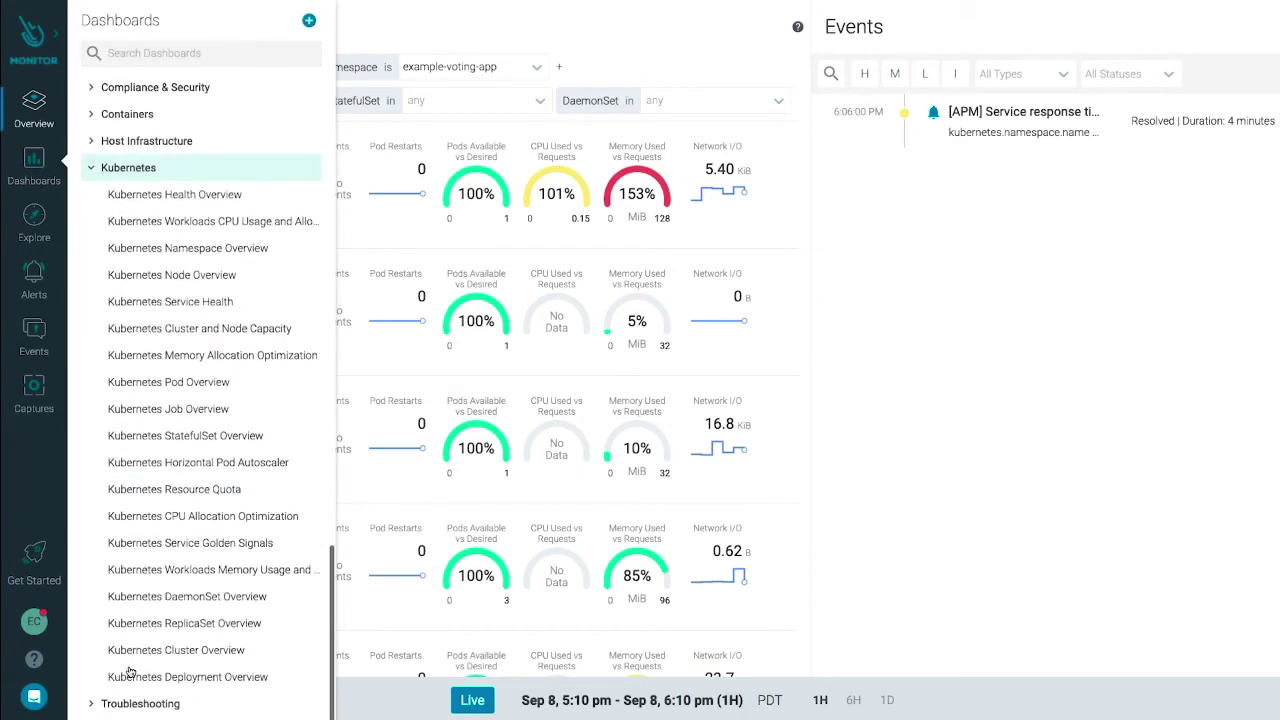
pyautogui.click(191, 382)
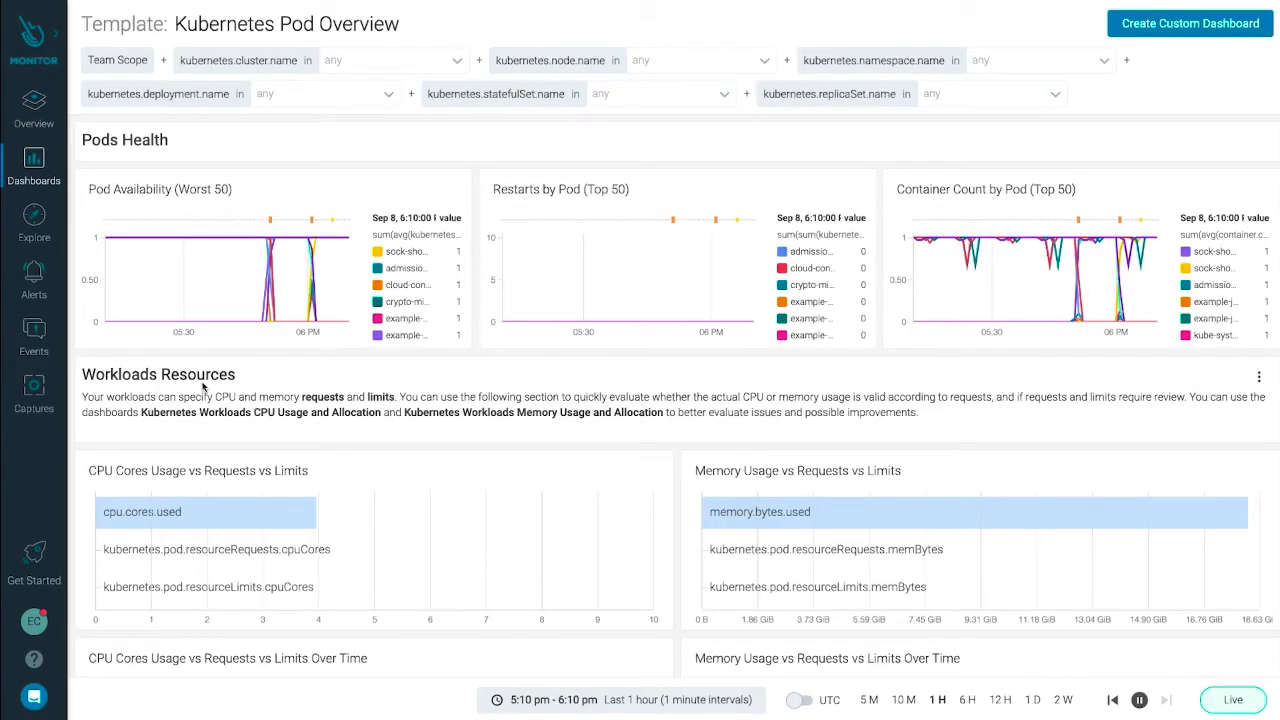
pyautogui.scroll(-3, 203, 387)
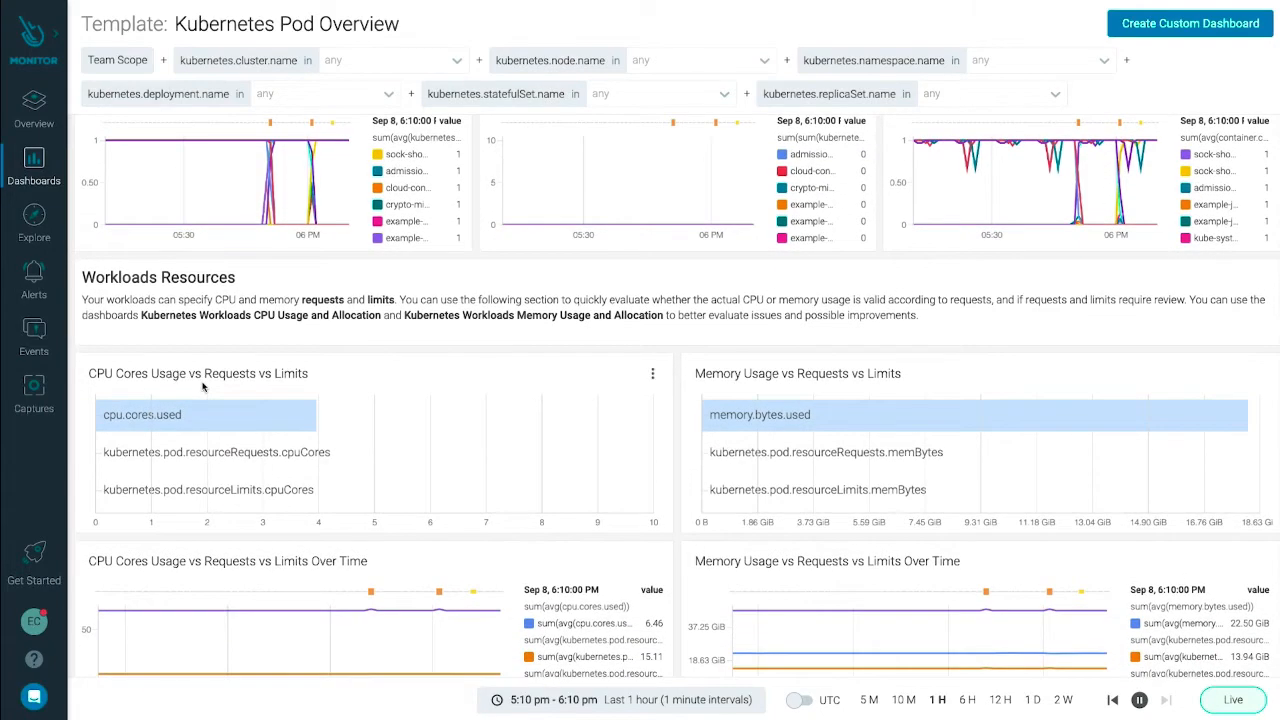
pyautogui.scroll(-5, 203, 387)
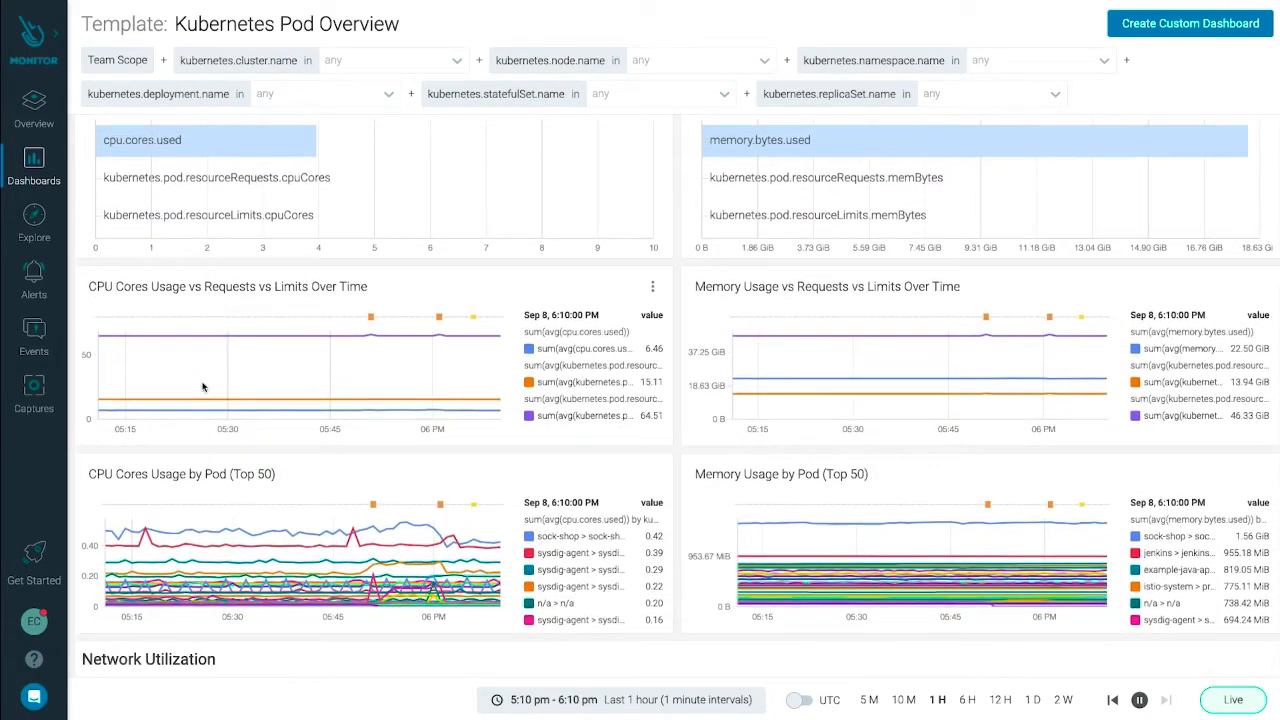
pyautogui.scroll(-2, 203, 387)
pyautogui.scroll(-2, 203, 387)
pyautogui.scroll(-2, 203, 387)
pyautogui.scroll(-1, 203, 387)
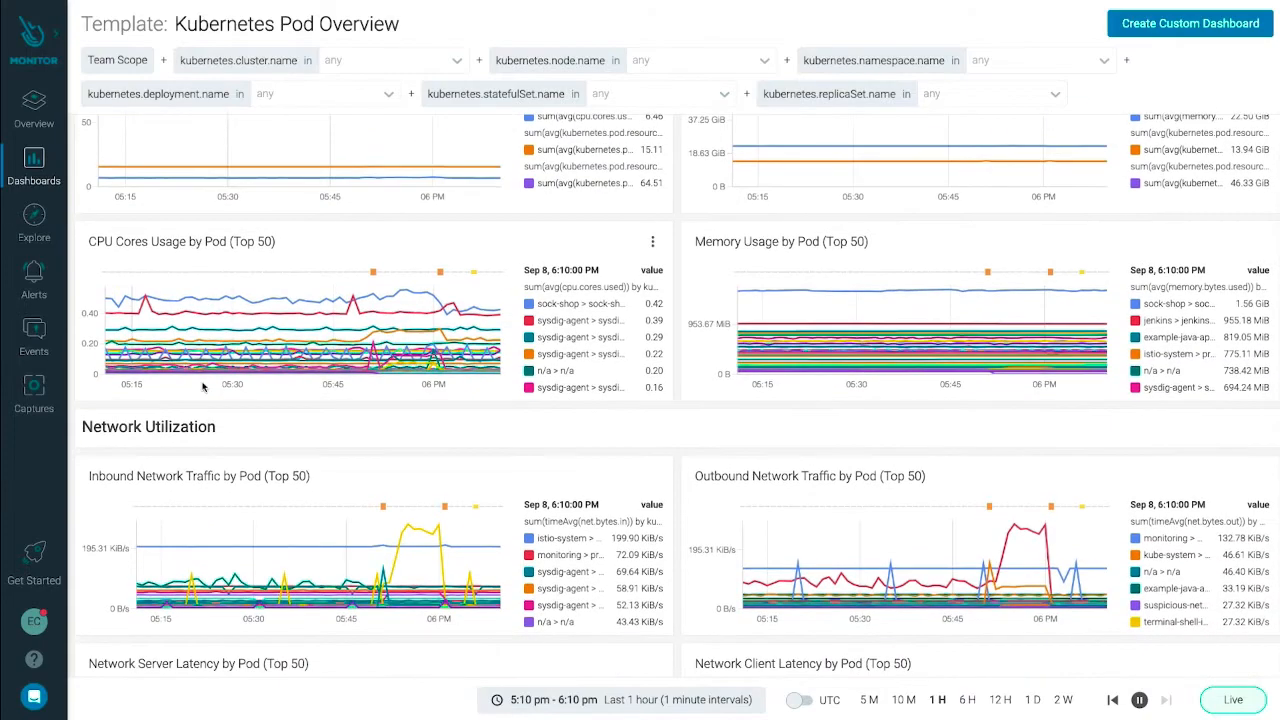
pyautogui.scroll(-2, 203, 387)
pyautogui.scroll(-2, 203, 387)
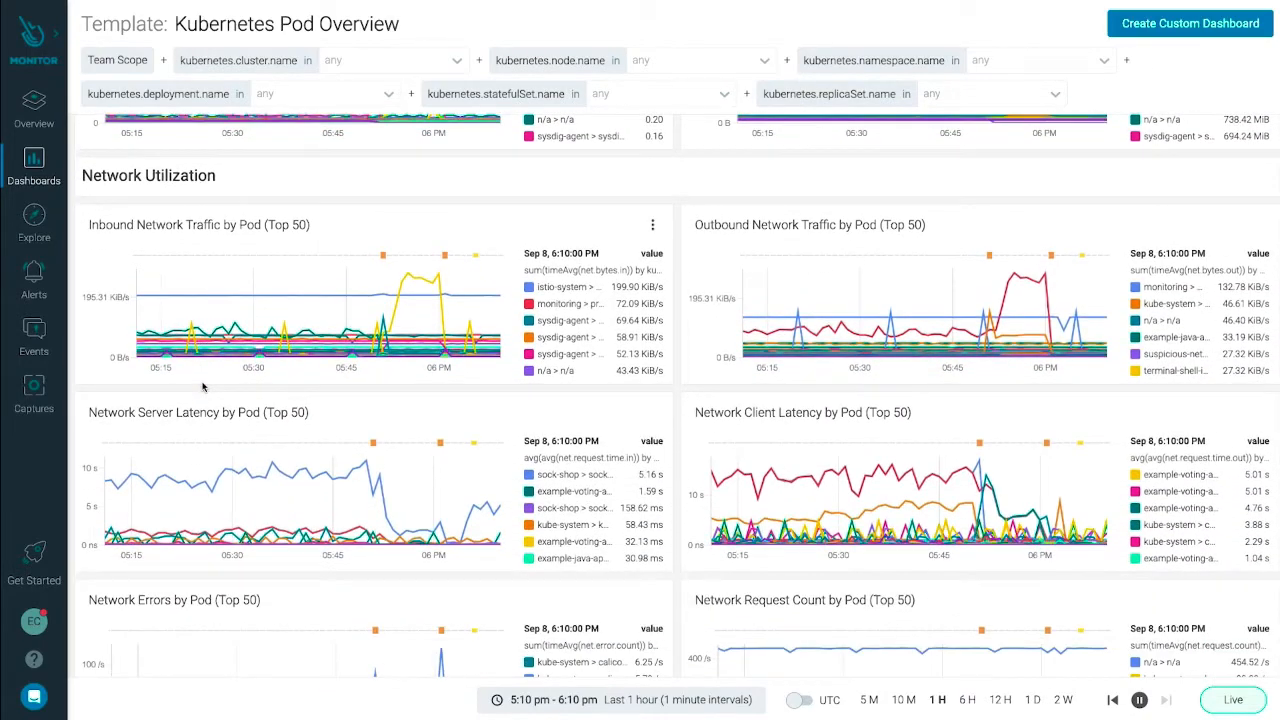
pyautogui.scroll(-1, 203, 387)
pyautogui.scroll(-2, 203, 387)
pyautogui.scroll(-2, 203, 387)
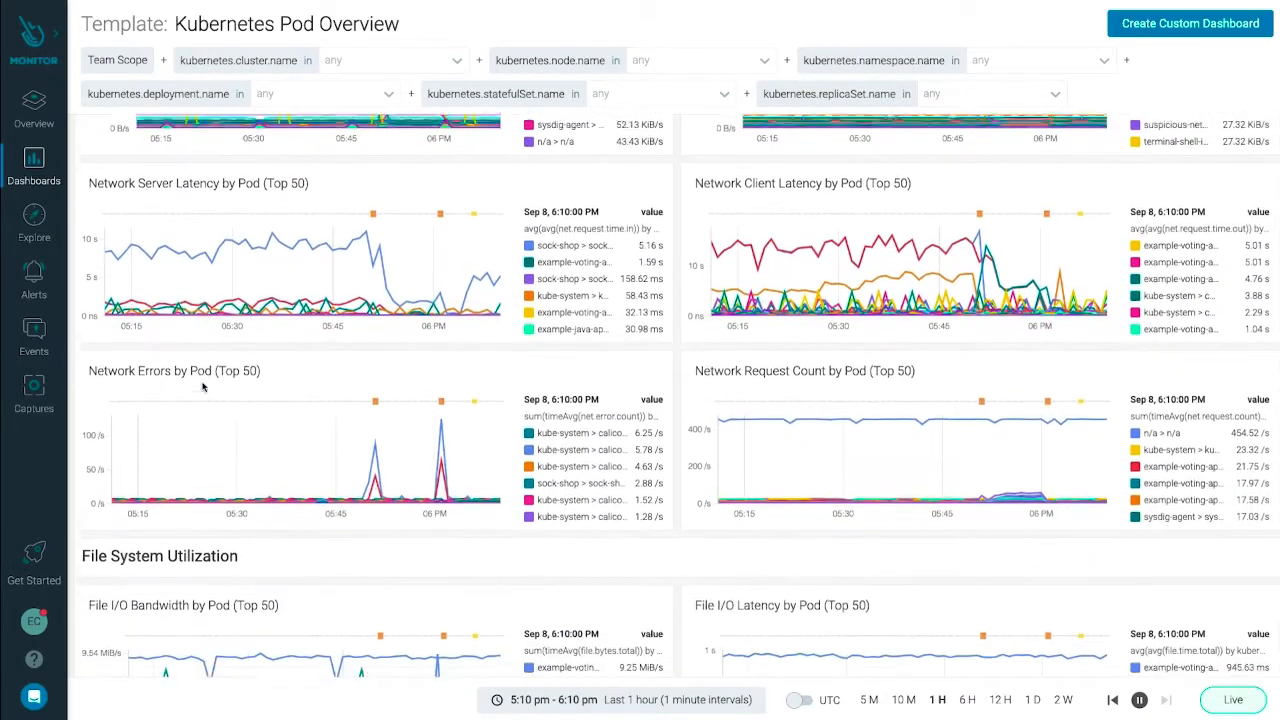
pyautogui.scroll(-1, 203, 387)
pyautogui.scroll(-1, 203, 387)
pyautogui.scroll(-2, 203, 387)
pyautogui.scroll(-2, 203, 387)
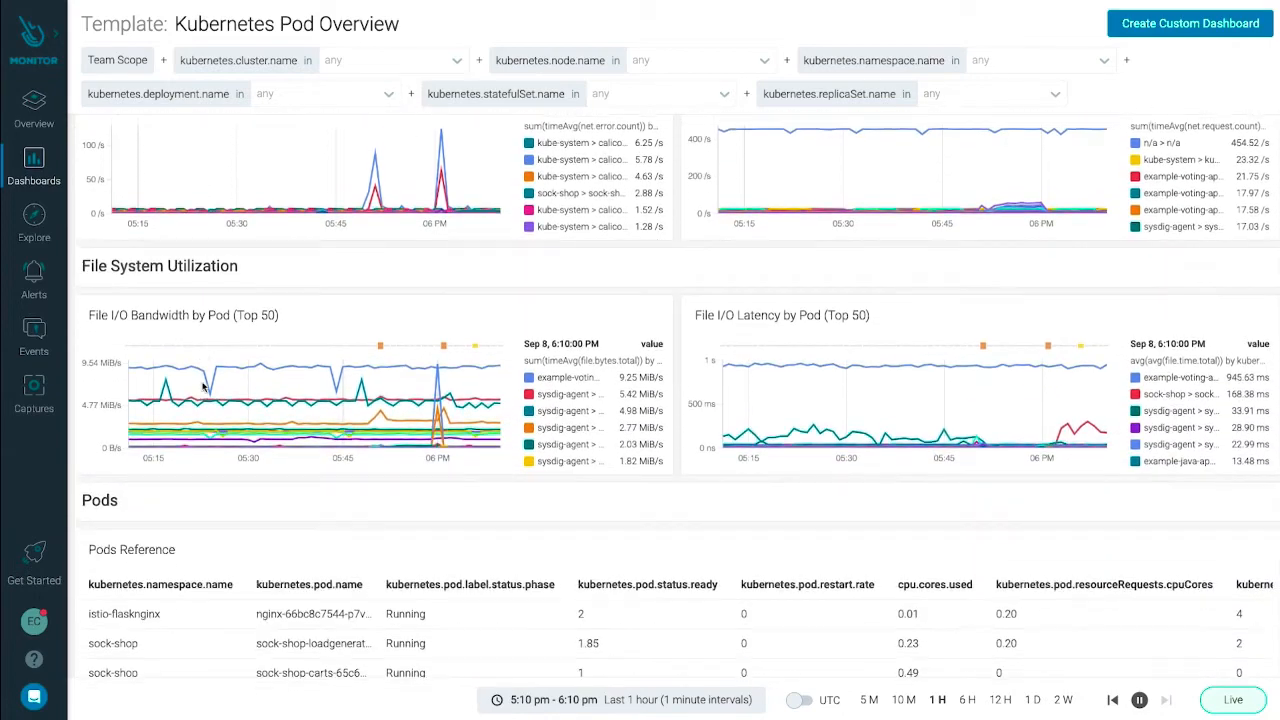
pyautogui.scroll(-1, 203, 387)
pyautogui.scroll(-1, 203, 387)
pyautogui.scroll(-1, 203, 387)
pyautogui.scroll(-1, 203, 387)
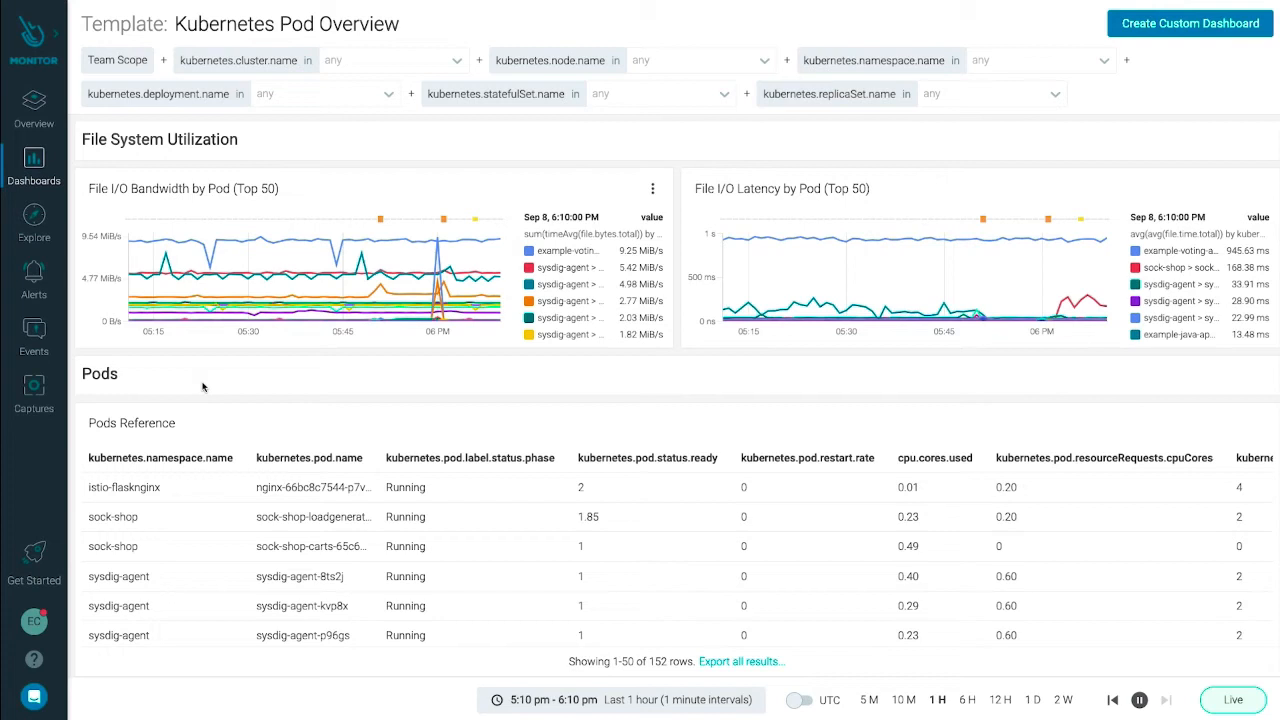
# View the AWS Fargate Service Detail dashboard from the dashboards list
pyautogui.click(36, 176)
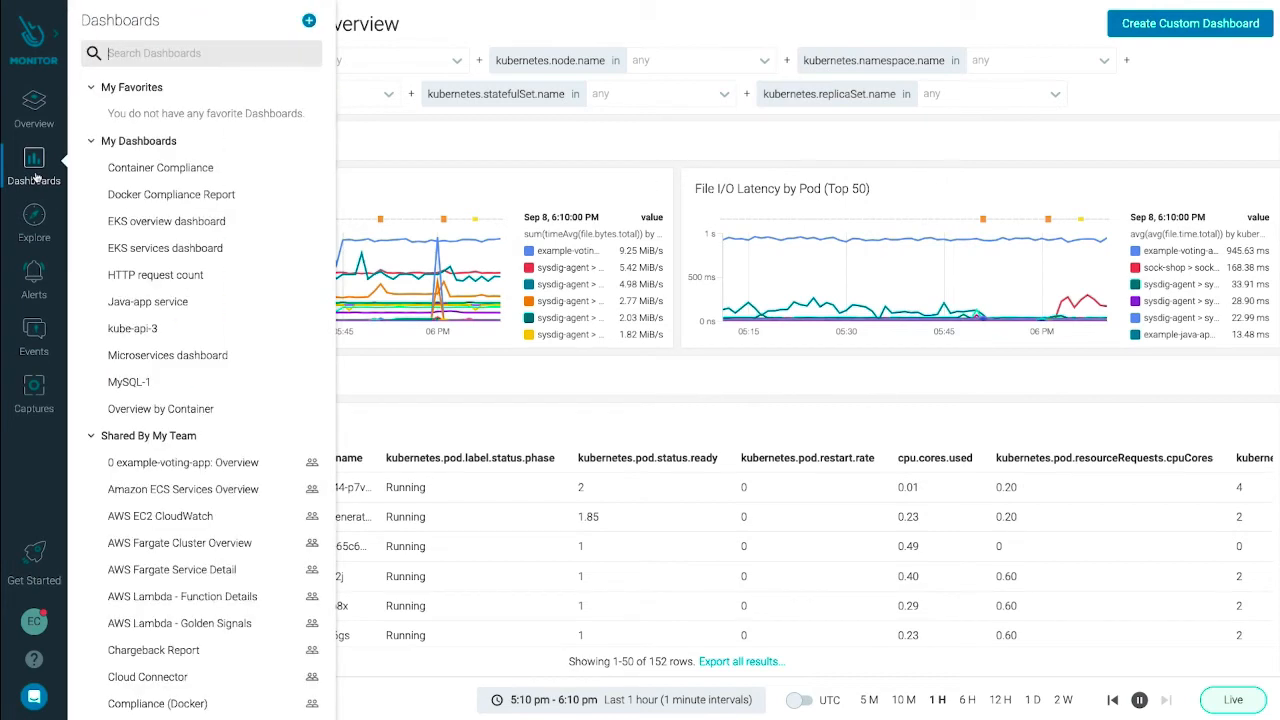
pyautogui.write('farg')
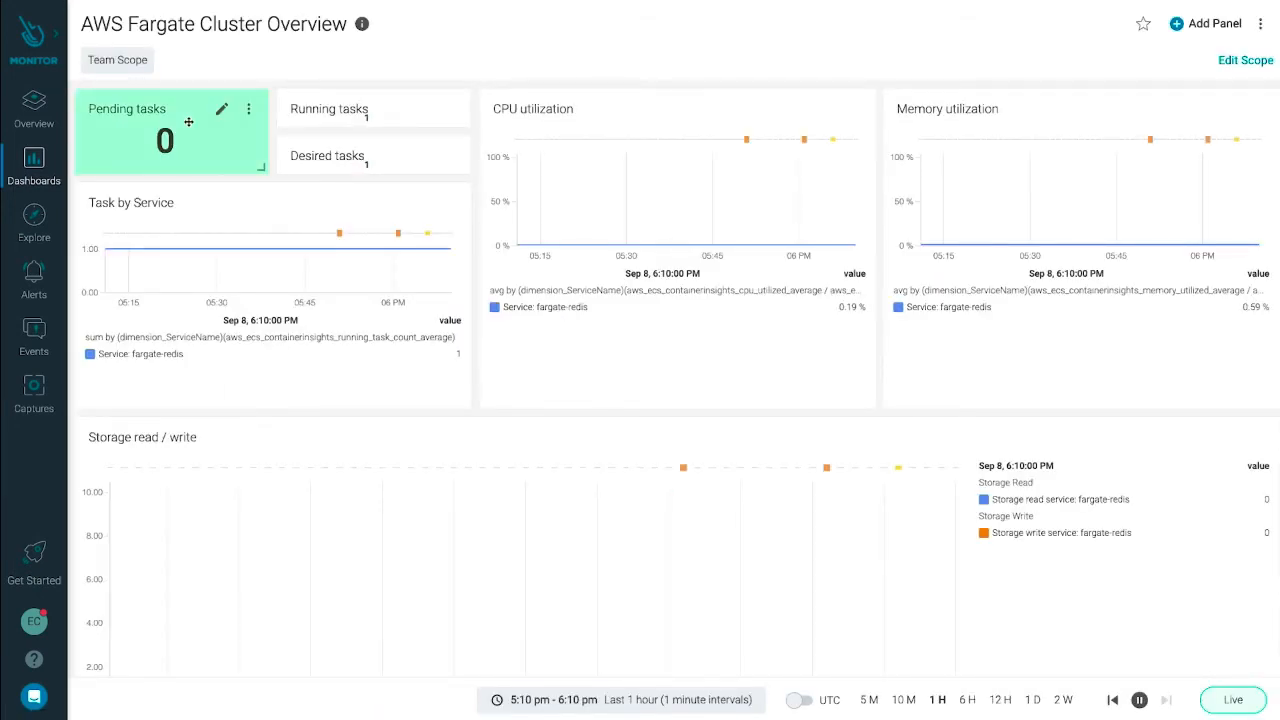
pyautogui.click(24, 168)
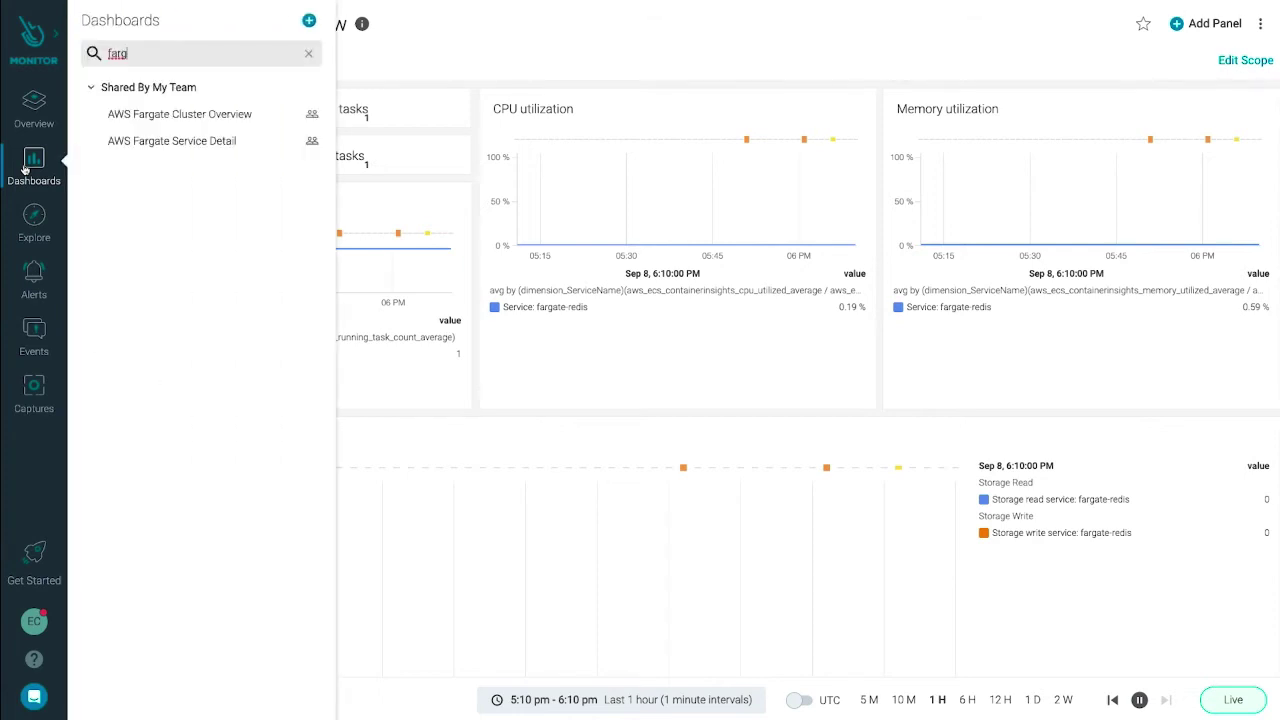
pyautogui.click(175, 140)
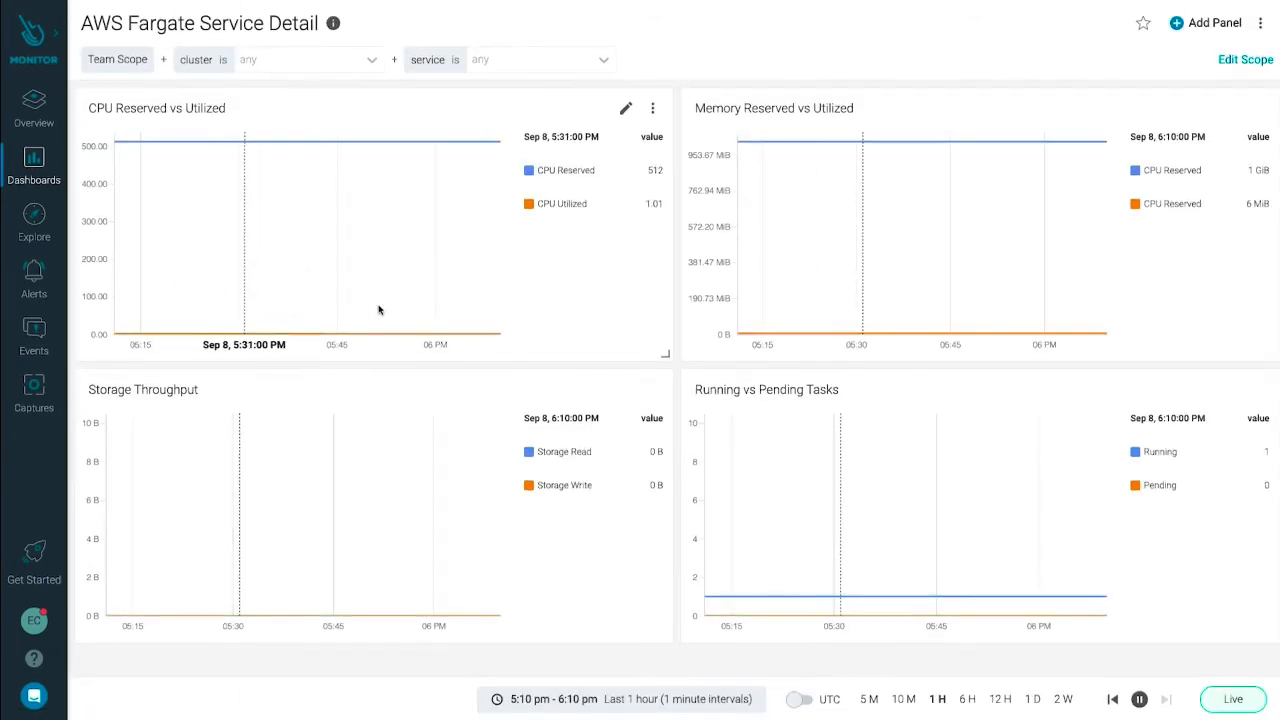
pyautogui.moveTo(390, 295)
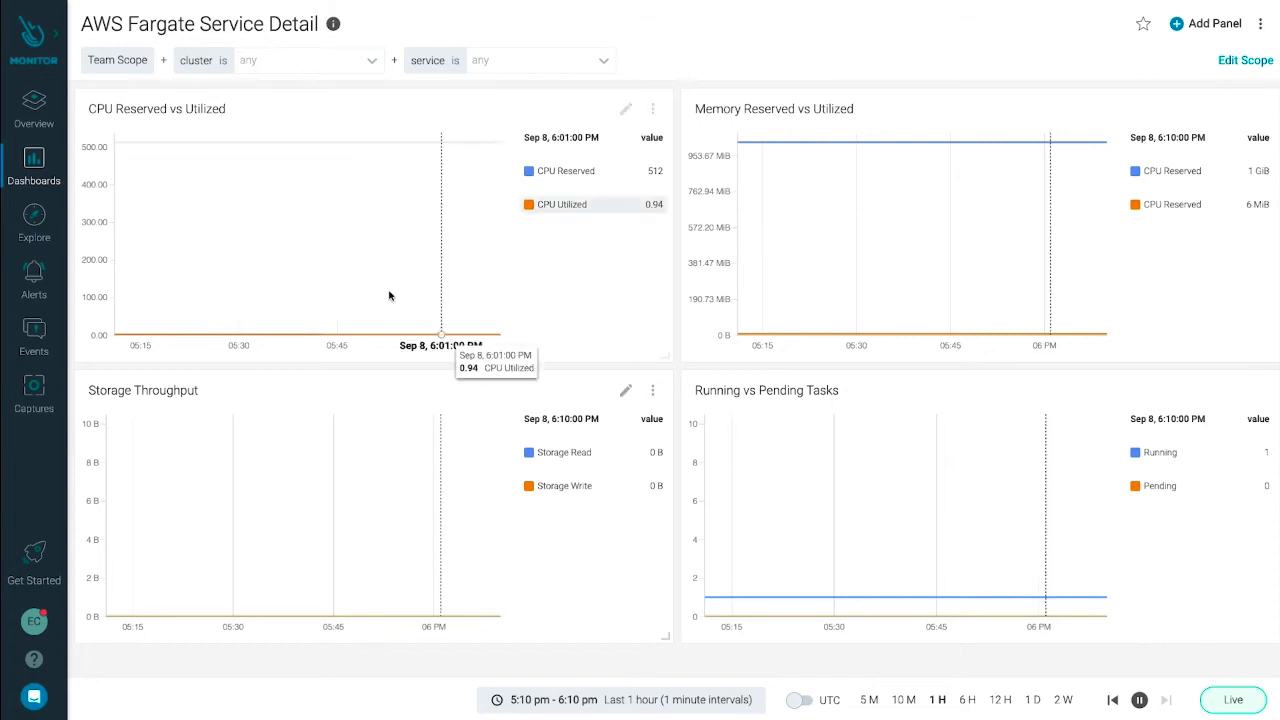
# Clear the dashboard search and expand the Applications dashboard templates
pyautogui.click(32, 165)
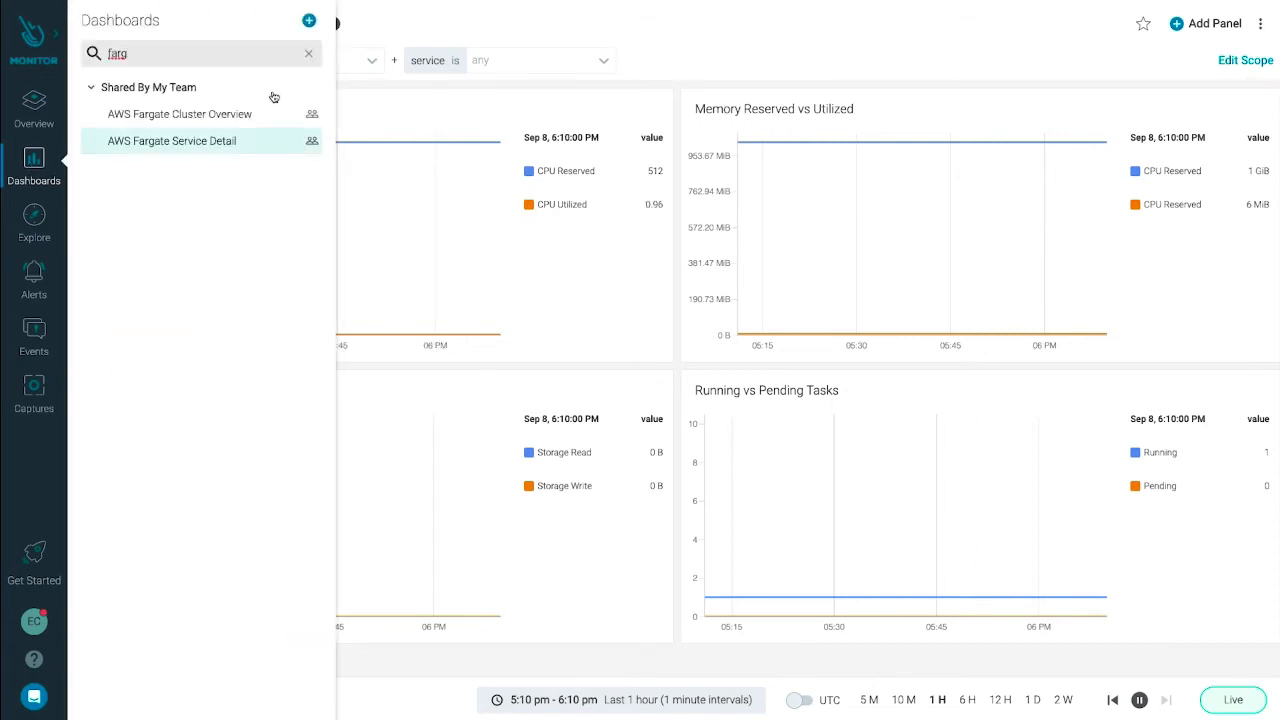
pyautogui.click(308, 57)
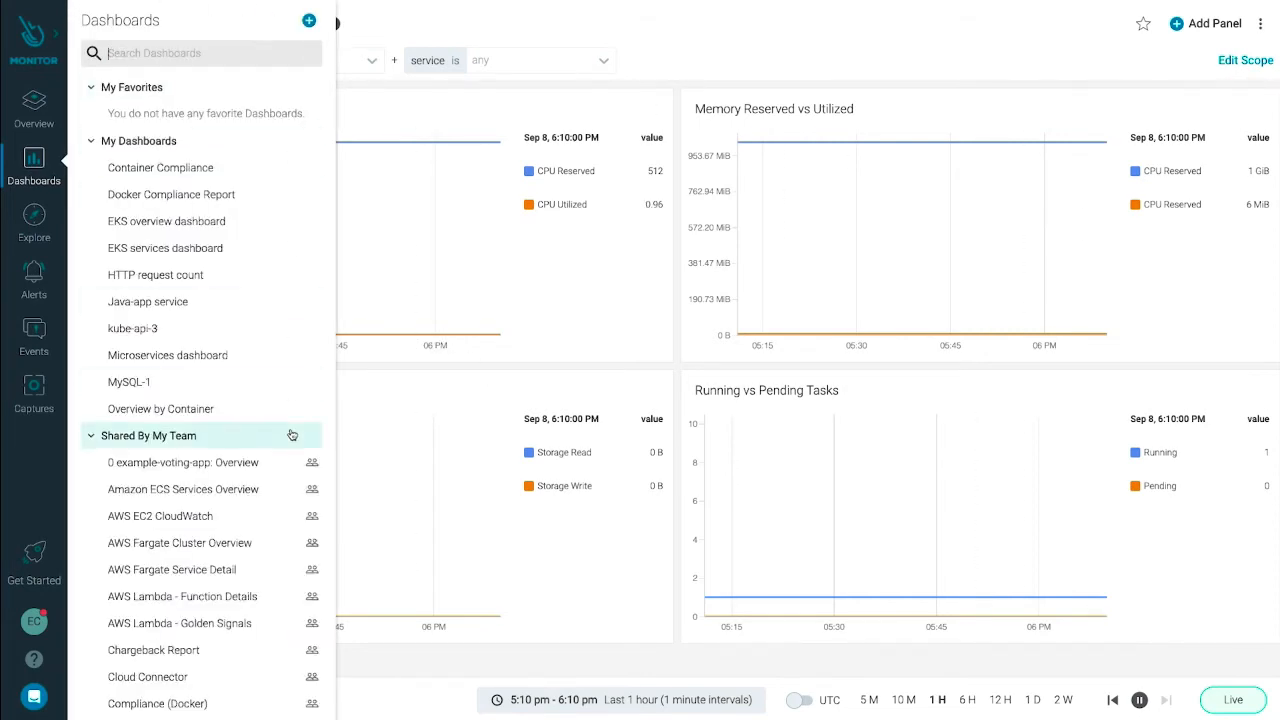
pyautogui.scroll(-5, 293, 420)
pyautogui.scroll(-5, 293, 420)
pyautogui.scroll(-5, 293, 430)
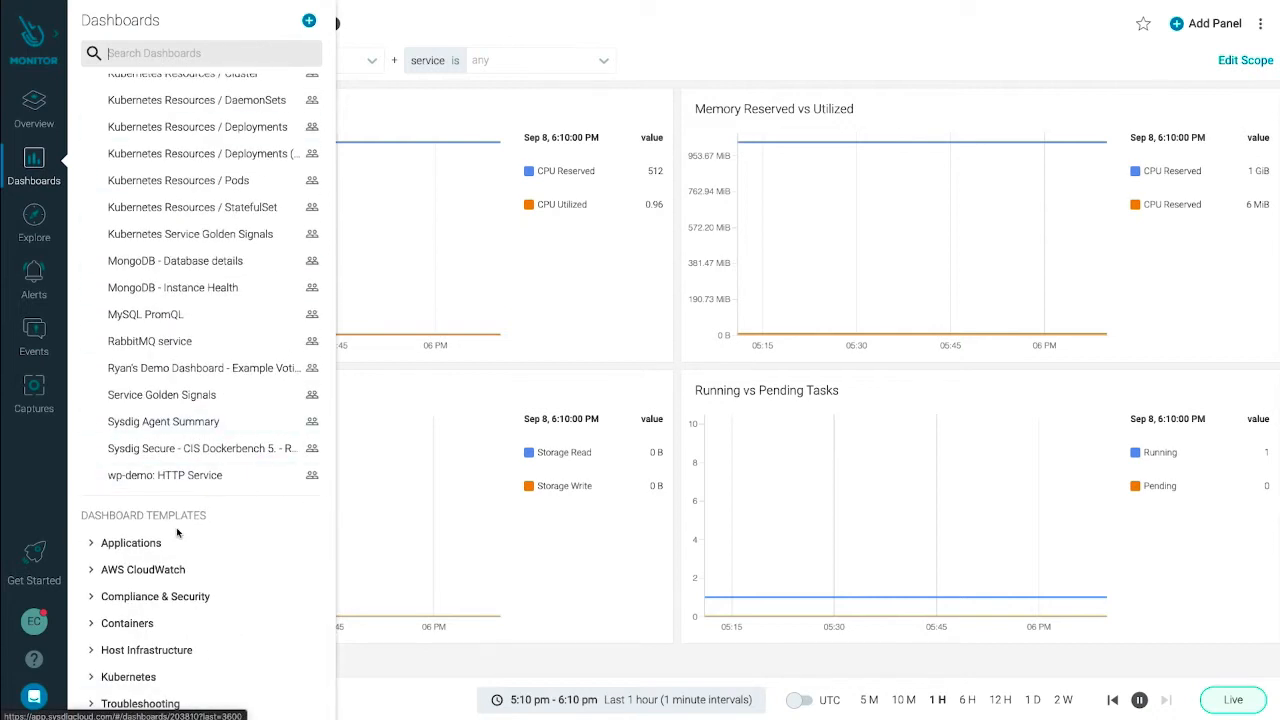
pyautogui.click(131, 542)
pyautogui.scroll(-2, 171, 544)
pyautogui.scroll(-2, 171, 544)
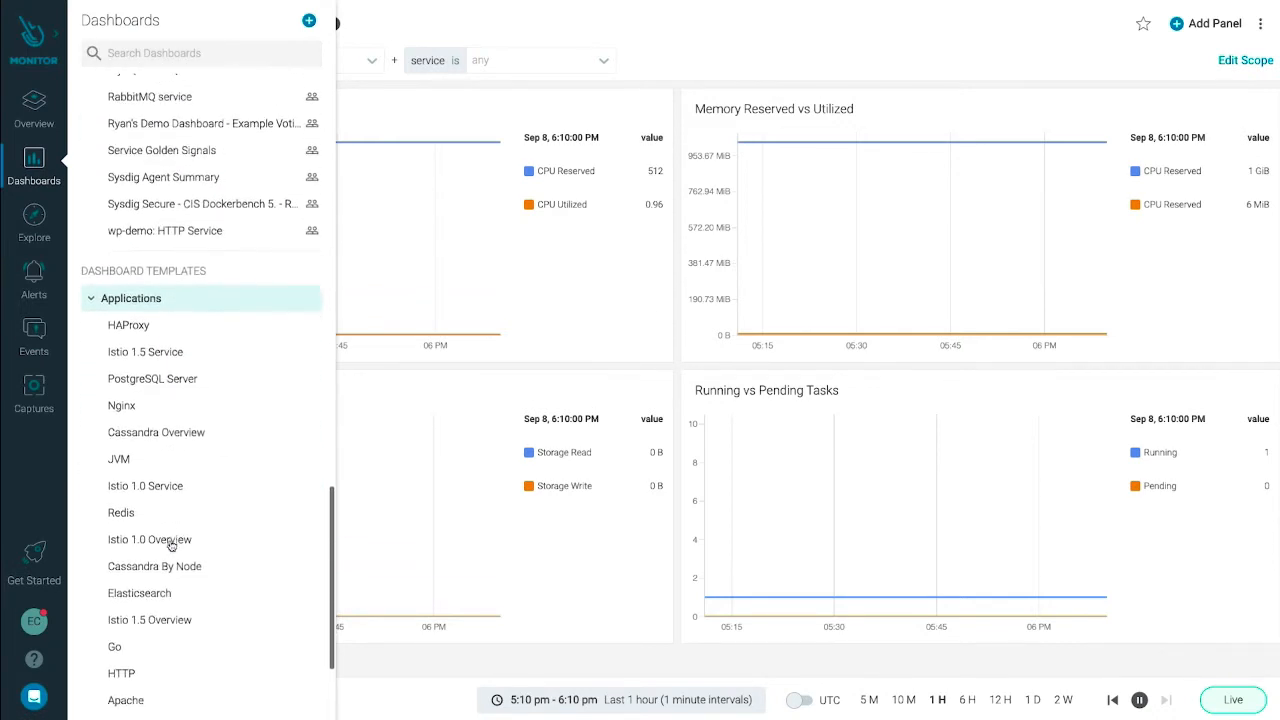
pyautogui.scroll(-2, 171, 544)
pyautogui.scroll(-1, 171, 544)
pyautogui.scroll(-2, 171, 544)
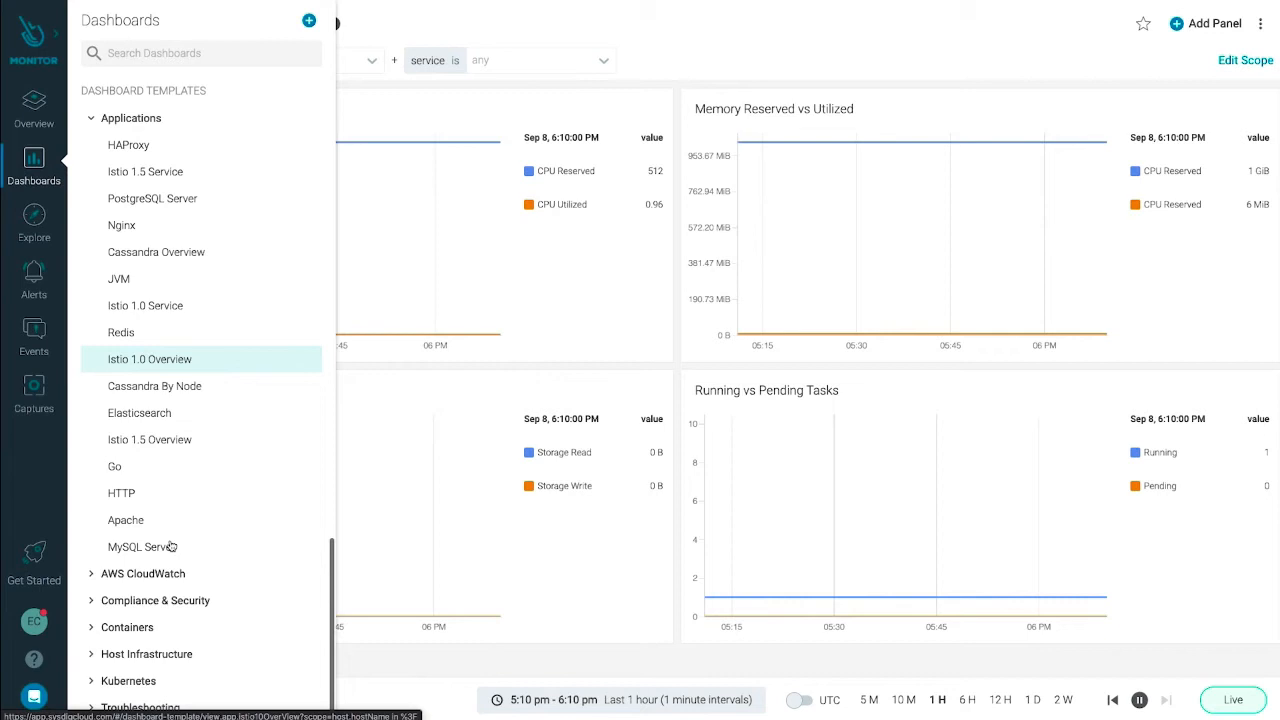
# In Explore, browse the Prometheus metrics group from the Compliance (Docker) dropdown
pyautogui.click(31, 221)
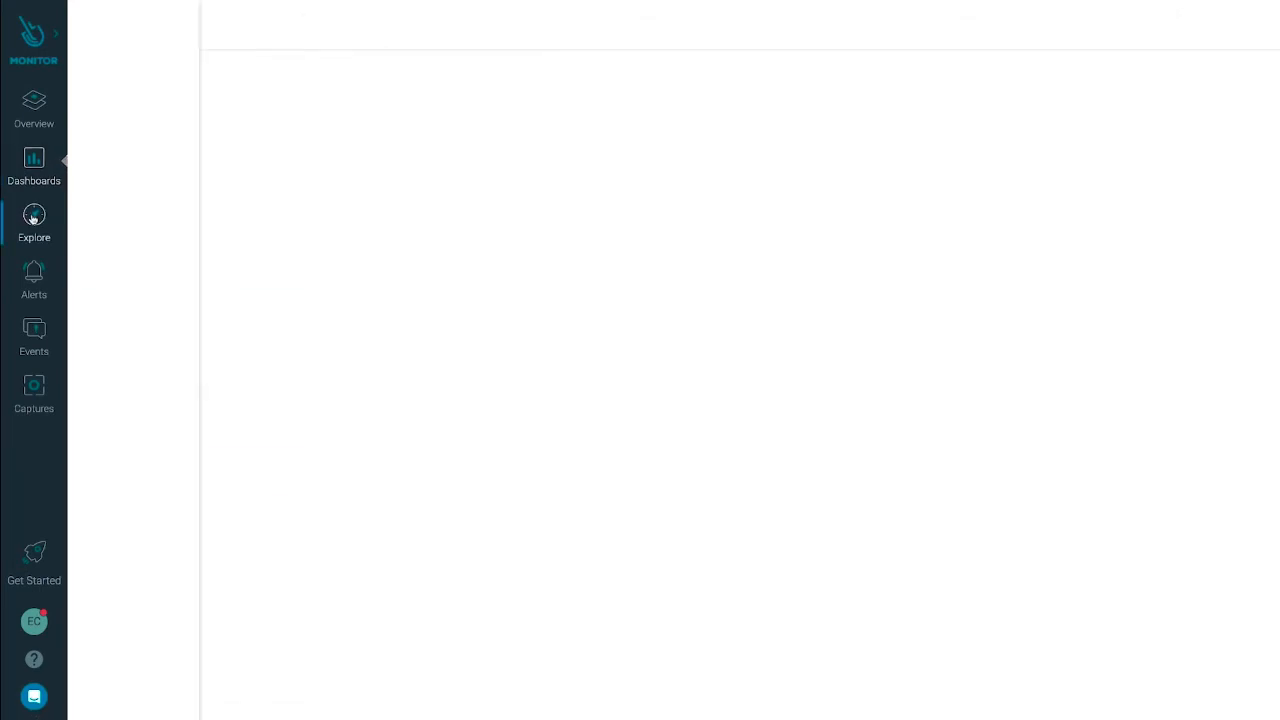
pyautogui.click(433, 69)
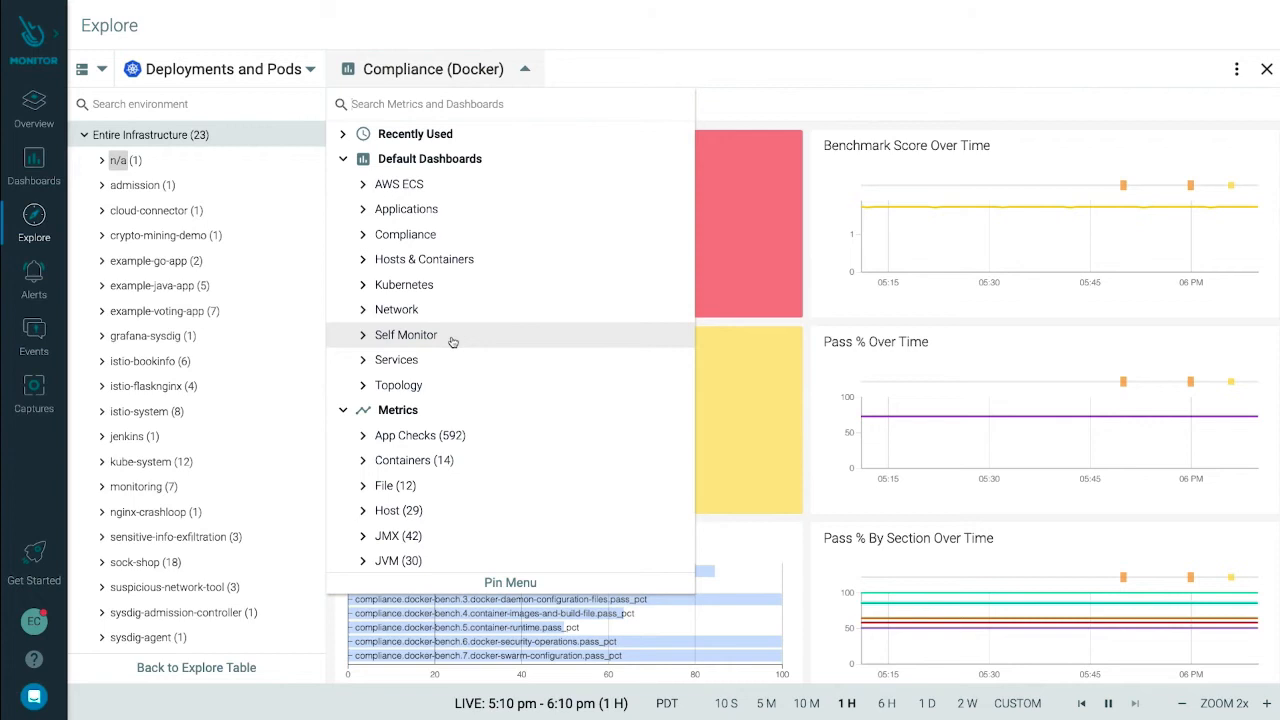
pyautogui.scroll(-3, 452, 342)
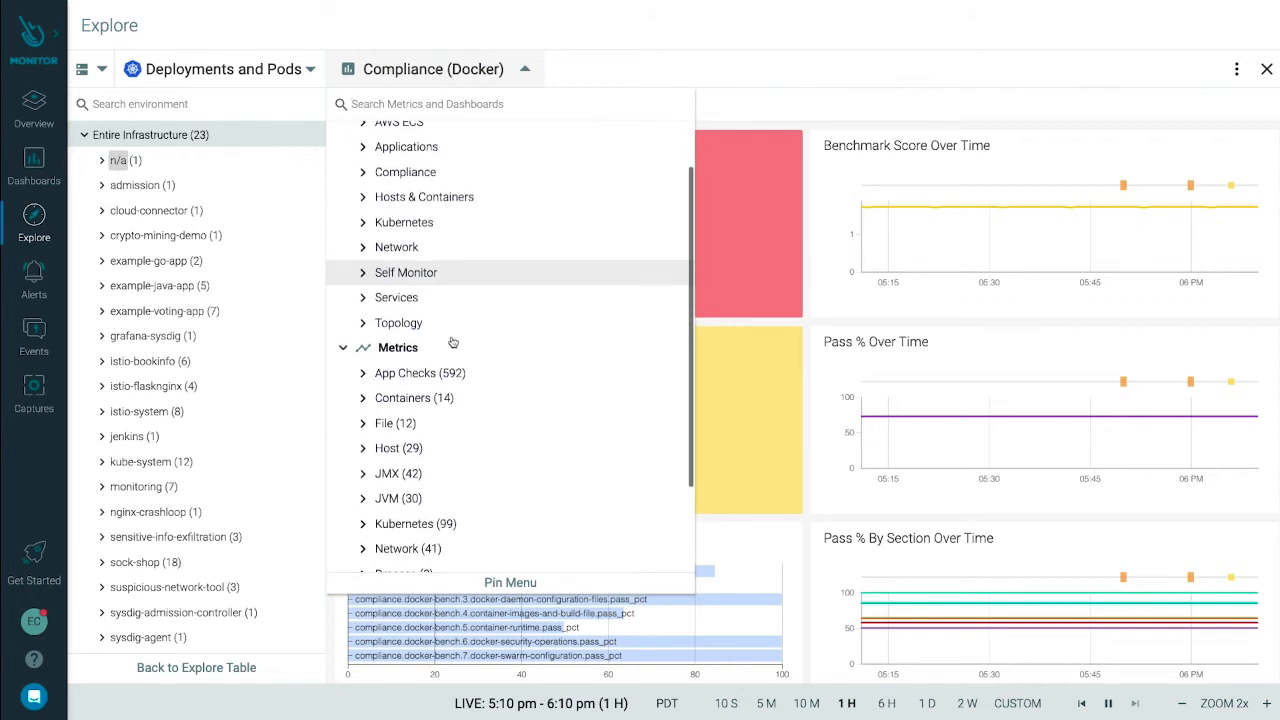
pyautogui.scroll(-3, 452, 342)
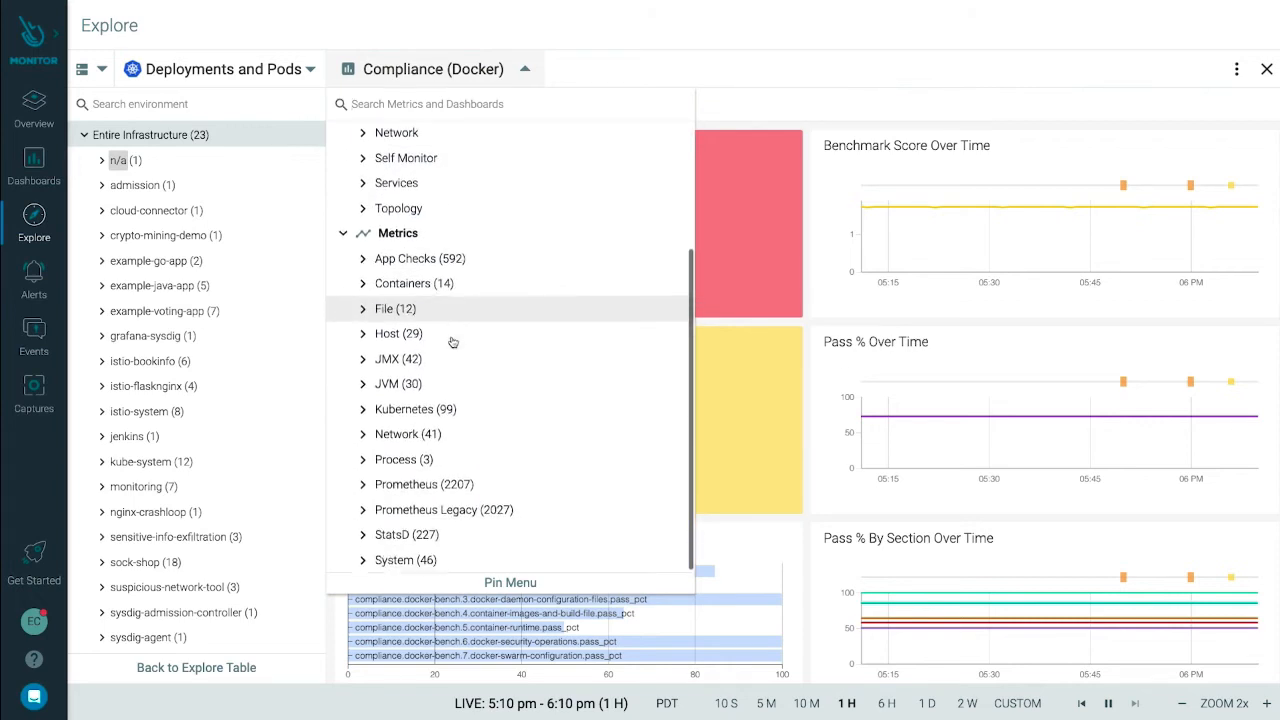
pyautogui.click(407, 483)
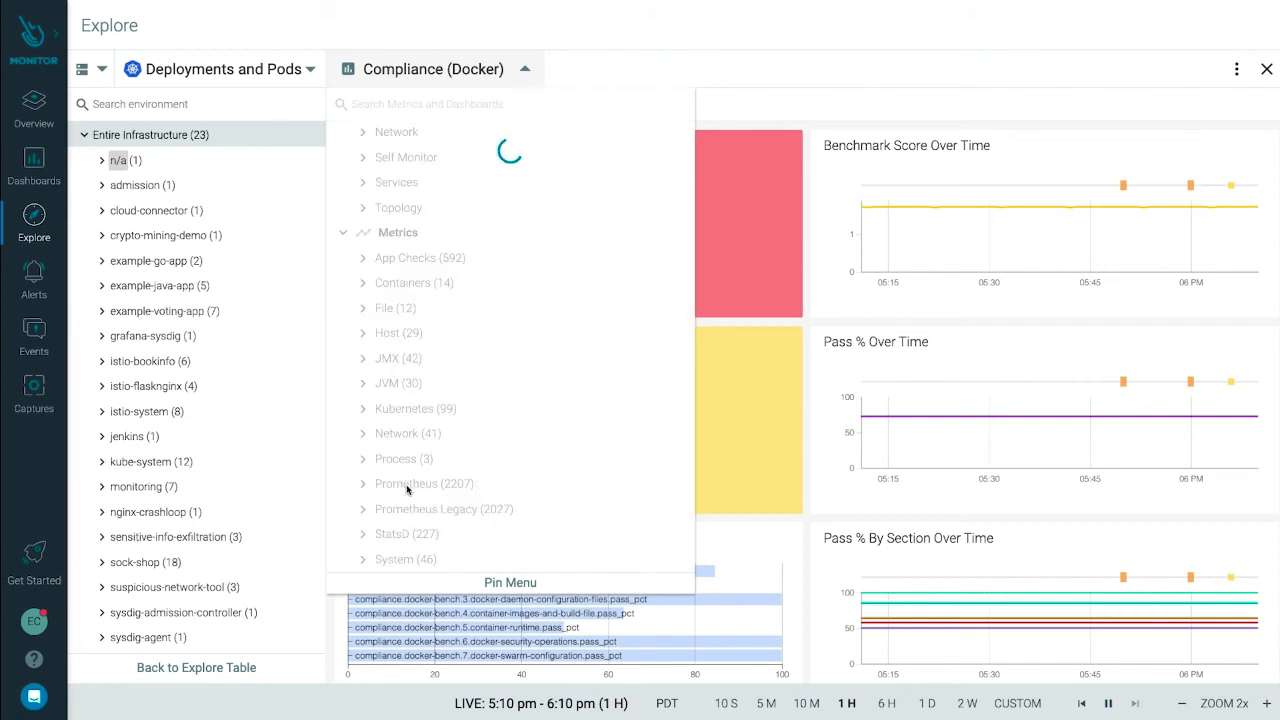
pyautogui.scroll(-3, 407, 489)
pyautogui.scroll(-2, 407, 489)
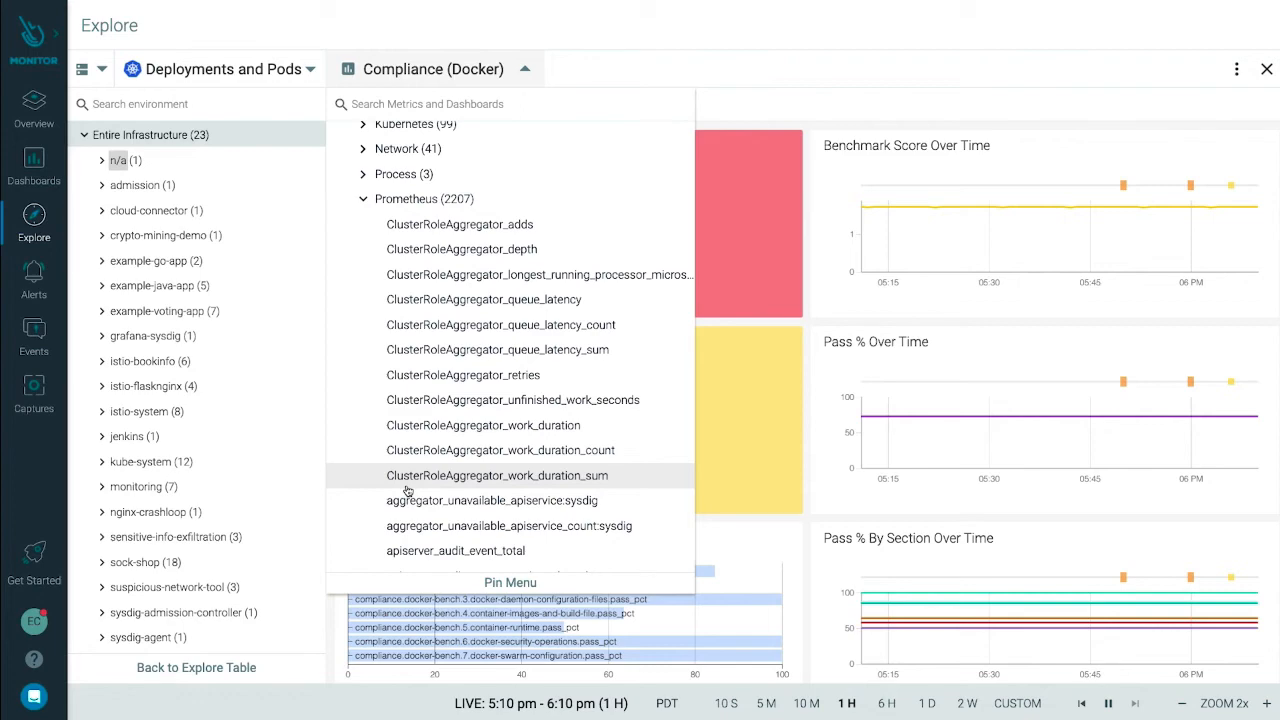
pyautogui.scroll(-3, 407, 489)
pyautogui.scroll(-3, 407, 489)
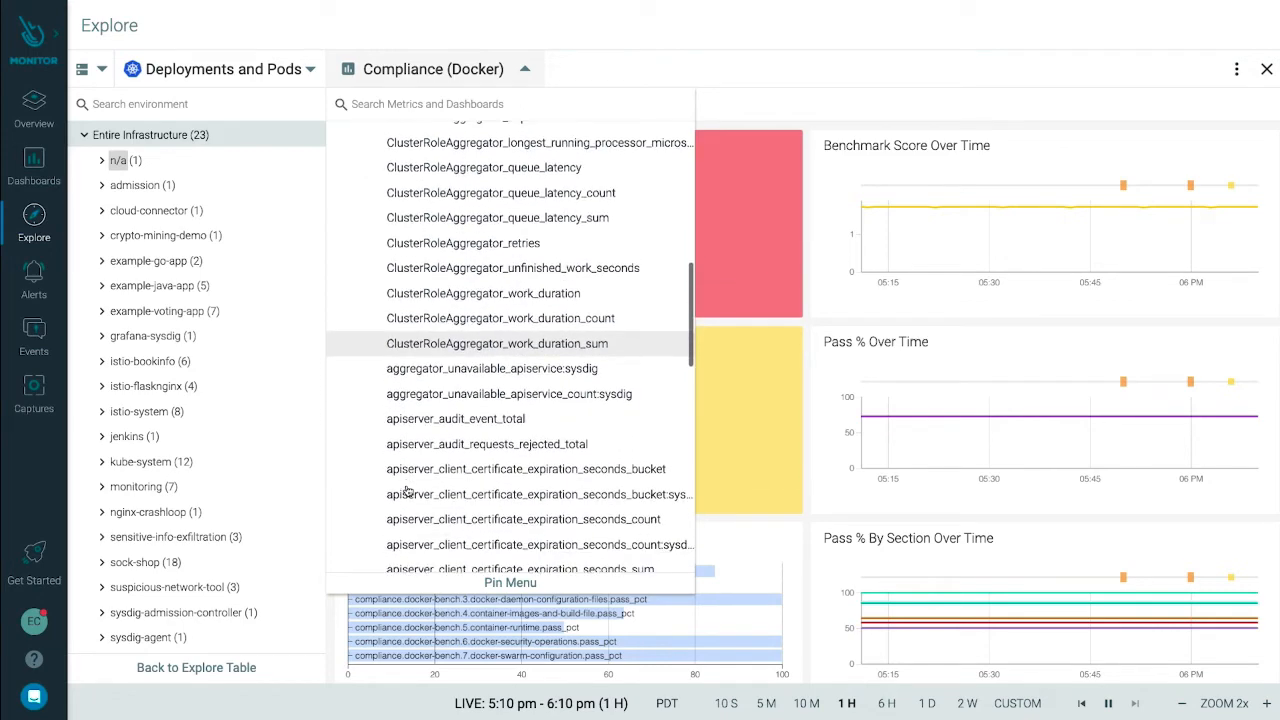
pyautogui.scroll(-4, 407, 489)
pyautogui.scroll(-3, 407, 489)
pyautogui.scroll(-4, 407, 489)
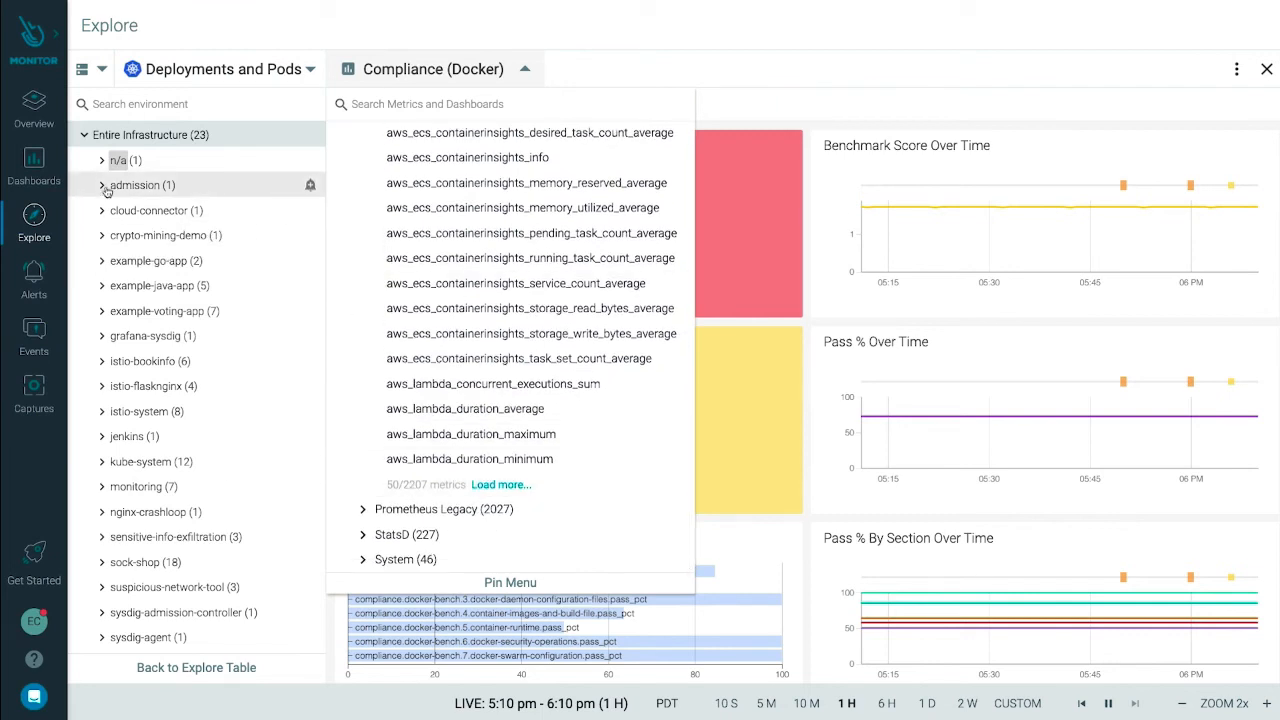
# Create a new dashboard panel charting rate(sysdig_container_cpu_used_percent{namespace=""}[5m]) via PromQL
pyautogui.click(34, 165)
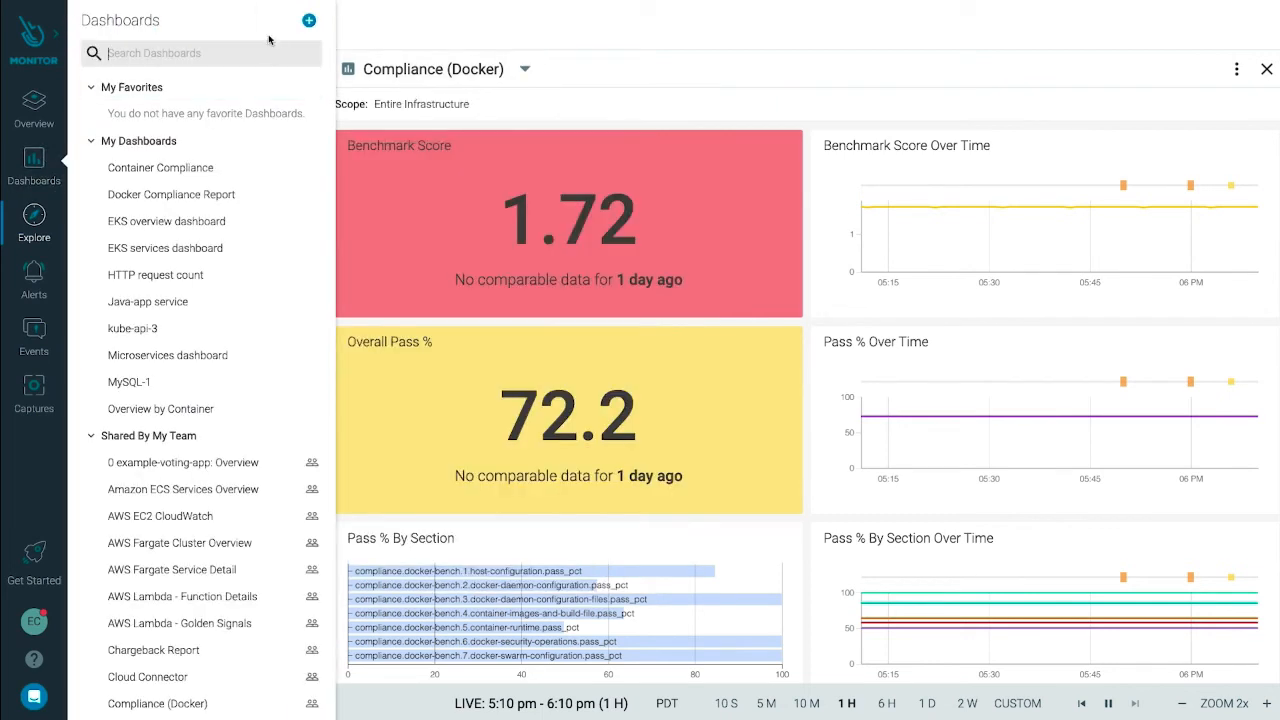
pyautogui.click(306, 23)
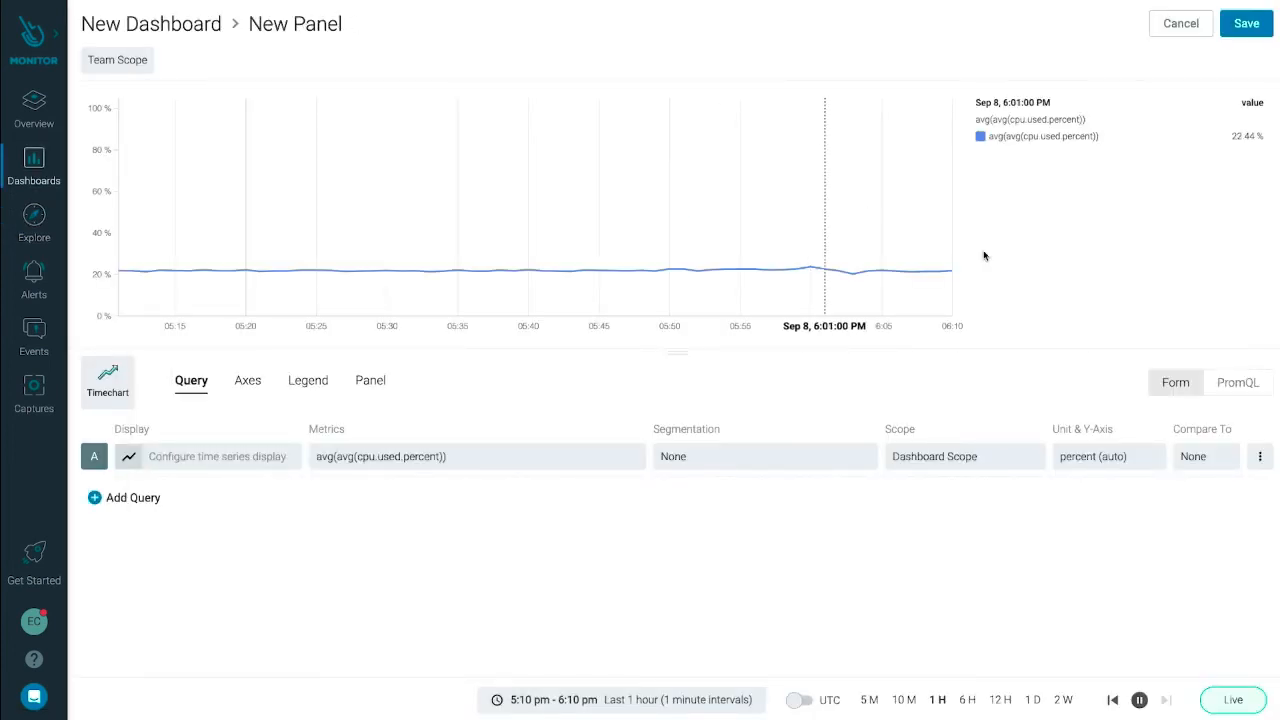
pyautogui.click(1240, 387)
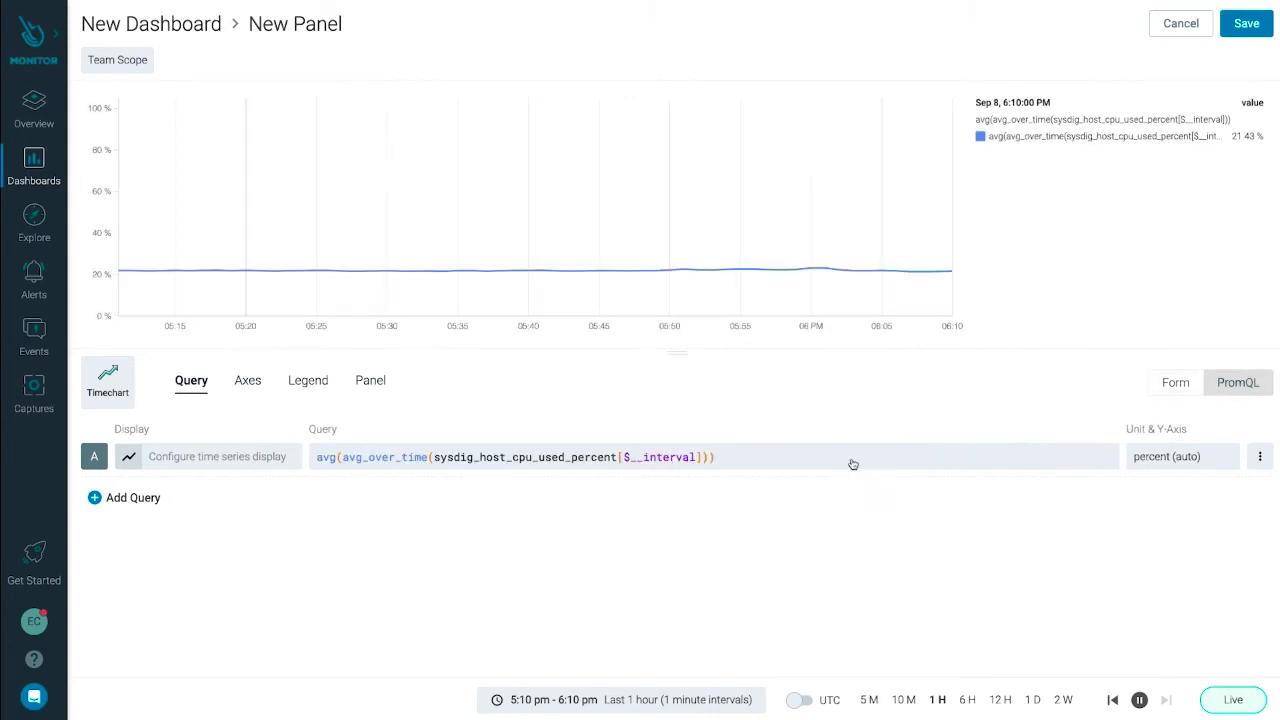
pyautogui.click(738, 456)
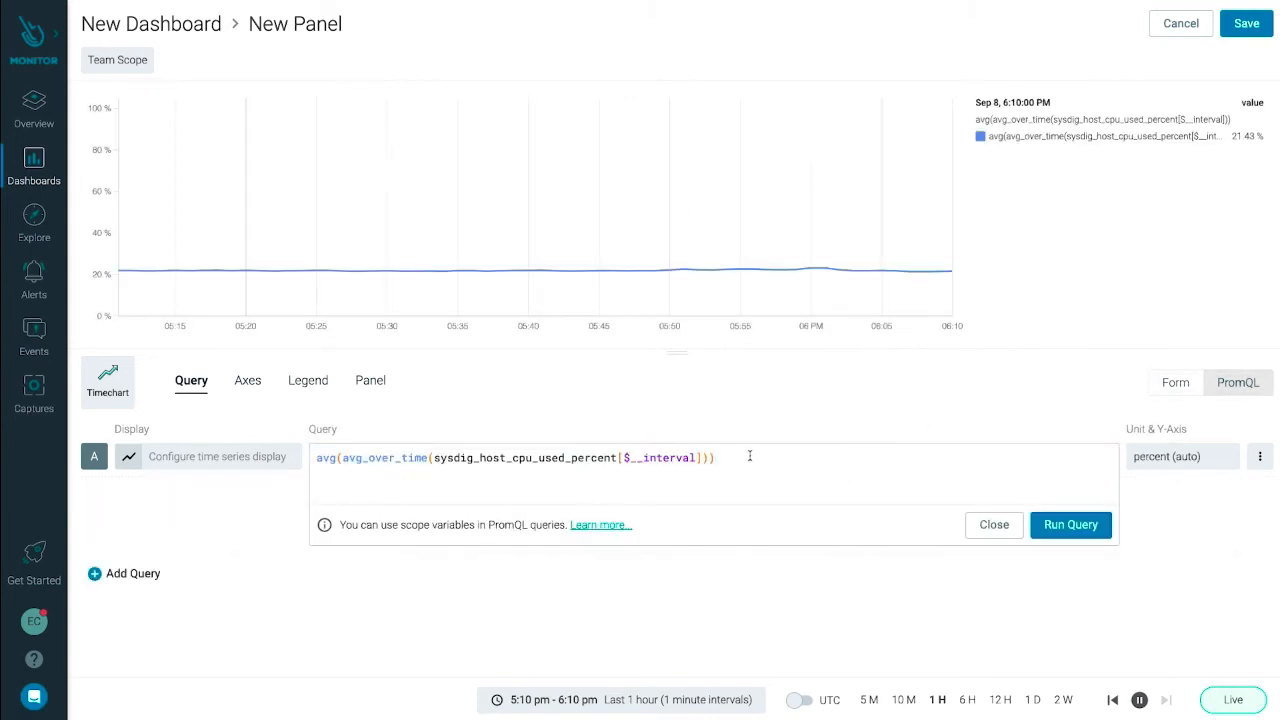
pyautogui.hotkey('ctrl', 'a')
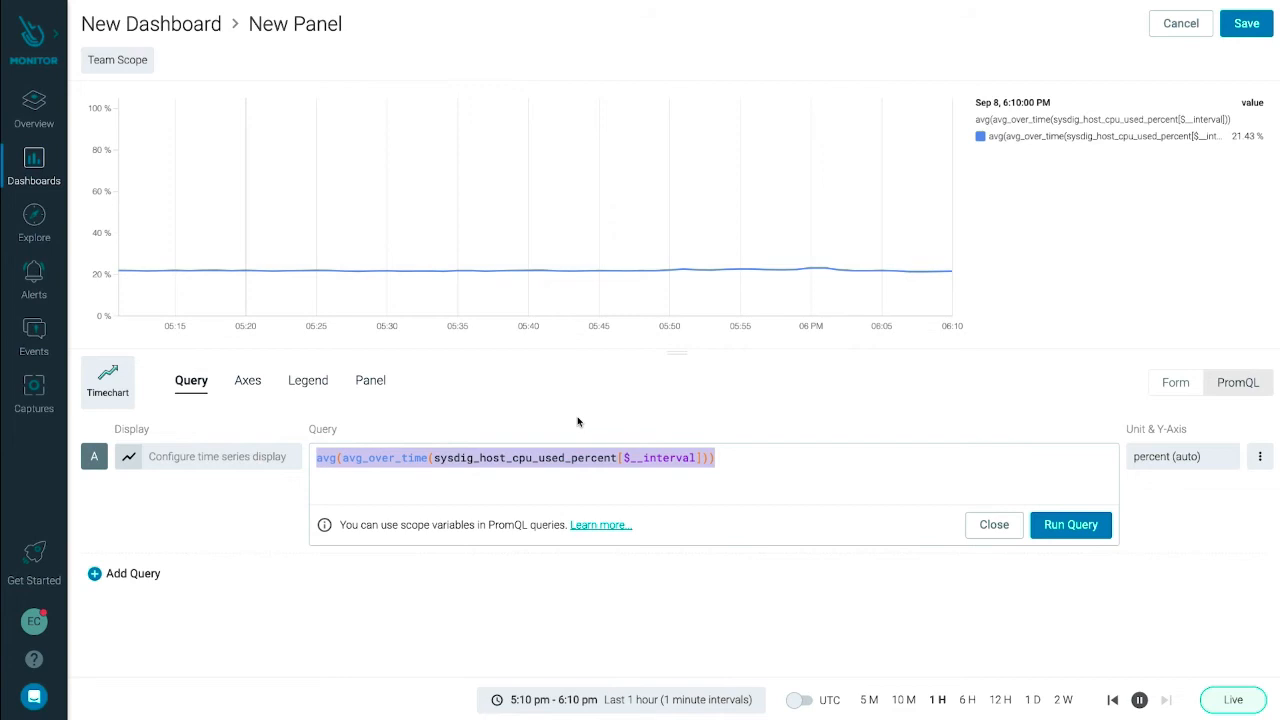
pyautogui.write('rate(sysdig_container_cpu_used_percent{namespace=""}[5m])')
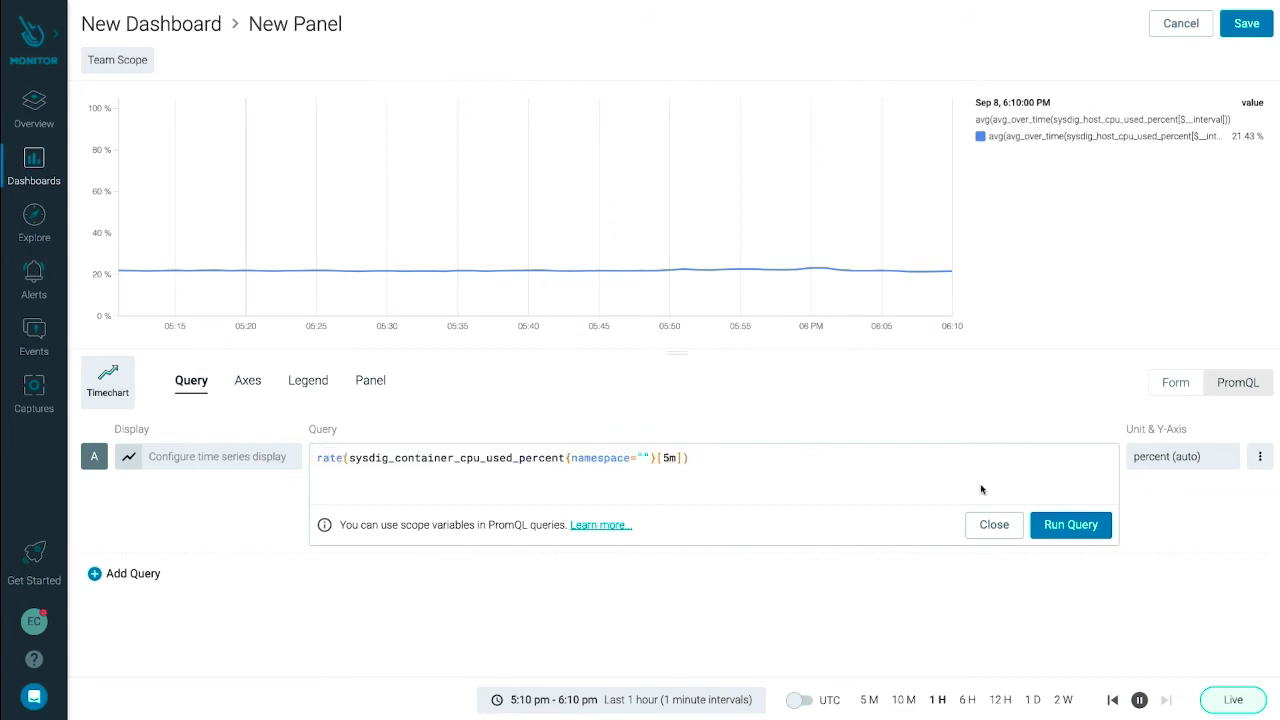
pyautogui.click(1070, 524)
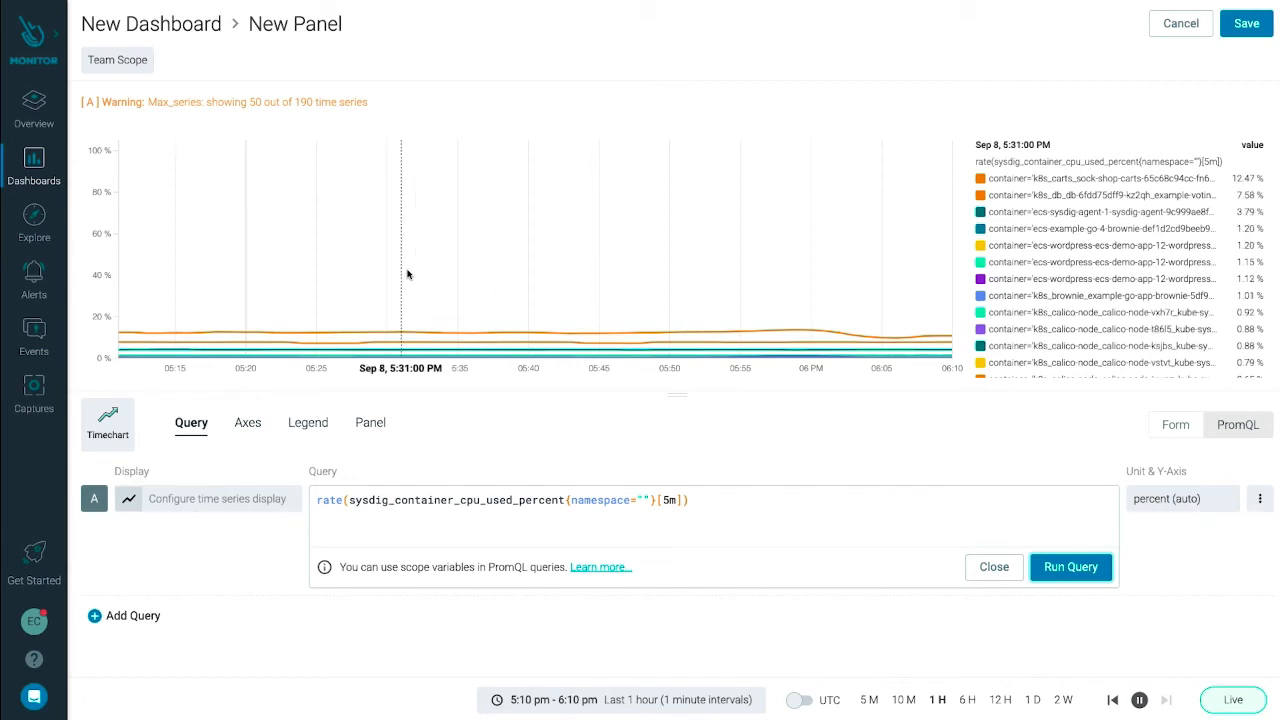
# Open the RDS Overview template under Dashboard Templates > AWS CloudWatch
pyautogui.click(34, 162)
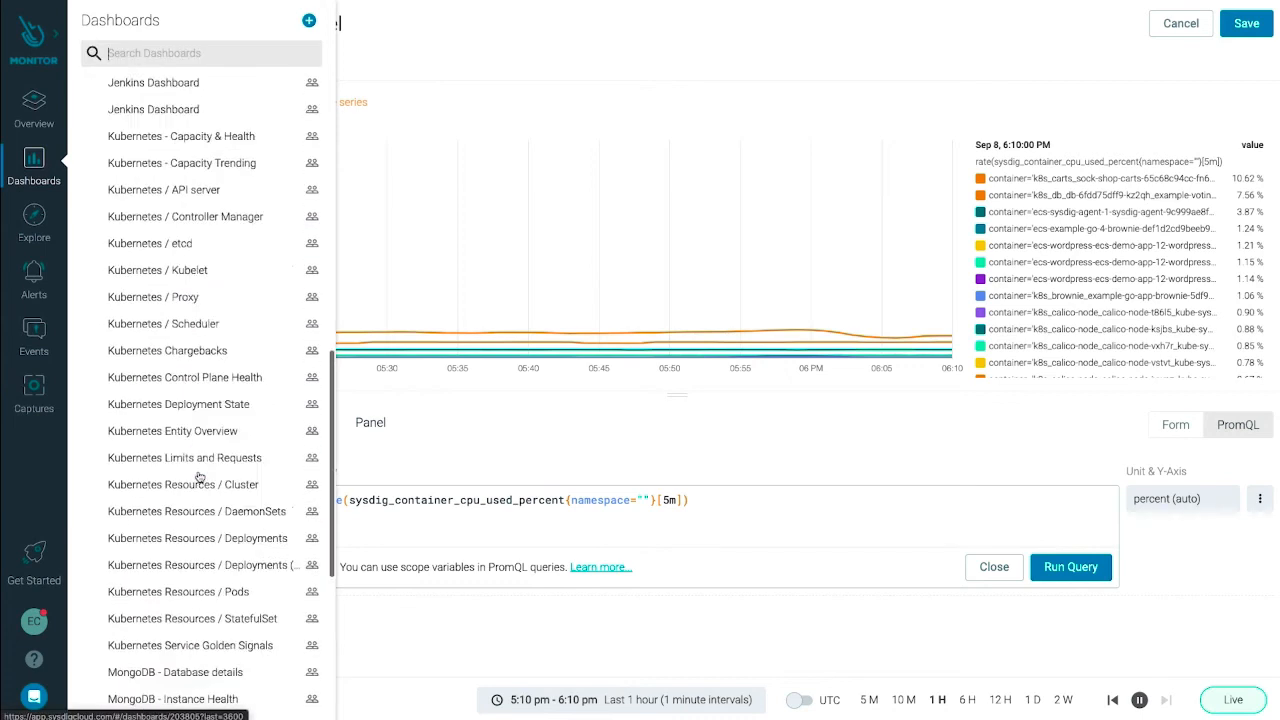
pyautogui.scroll(-5, 200, 477)
pyautogui.click(148, 570)
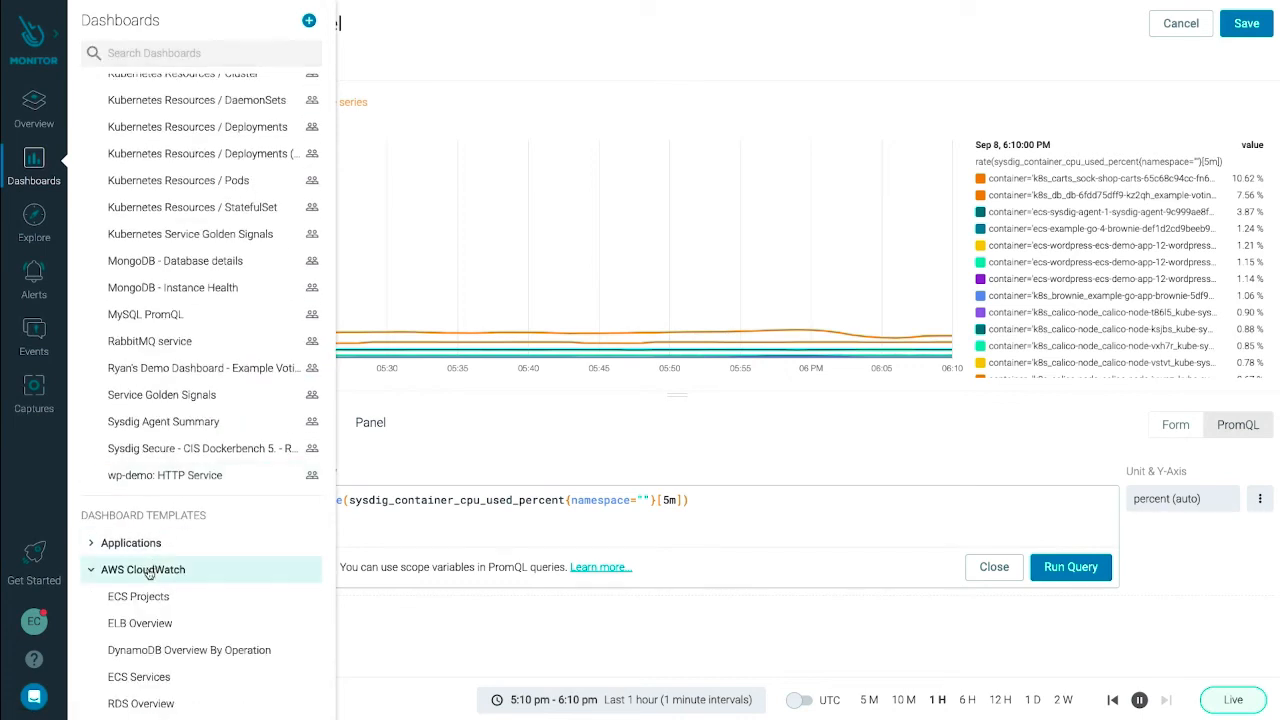
pyautogui.scroll(-3, 148, 572)
pyautogui.scroll(-2, 148, 572)
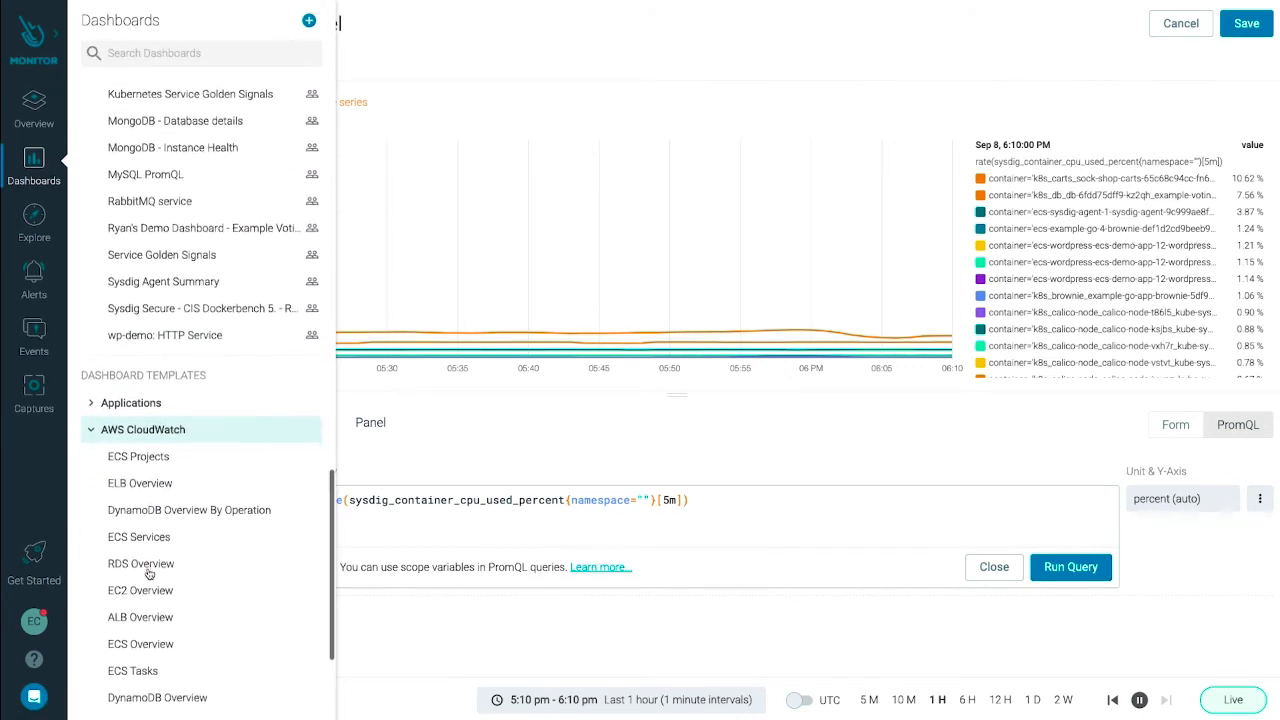
pyautogui.scroll(-2, 148, 572)
pyautogui.scroll(-2, 148, 572)
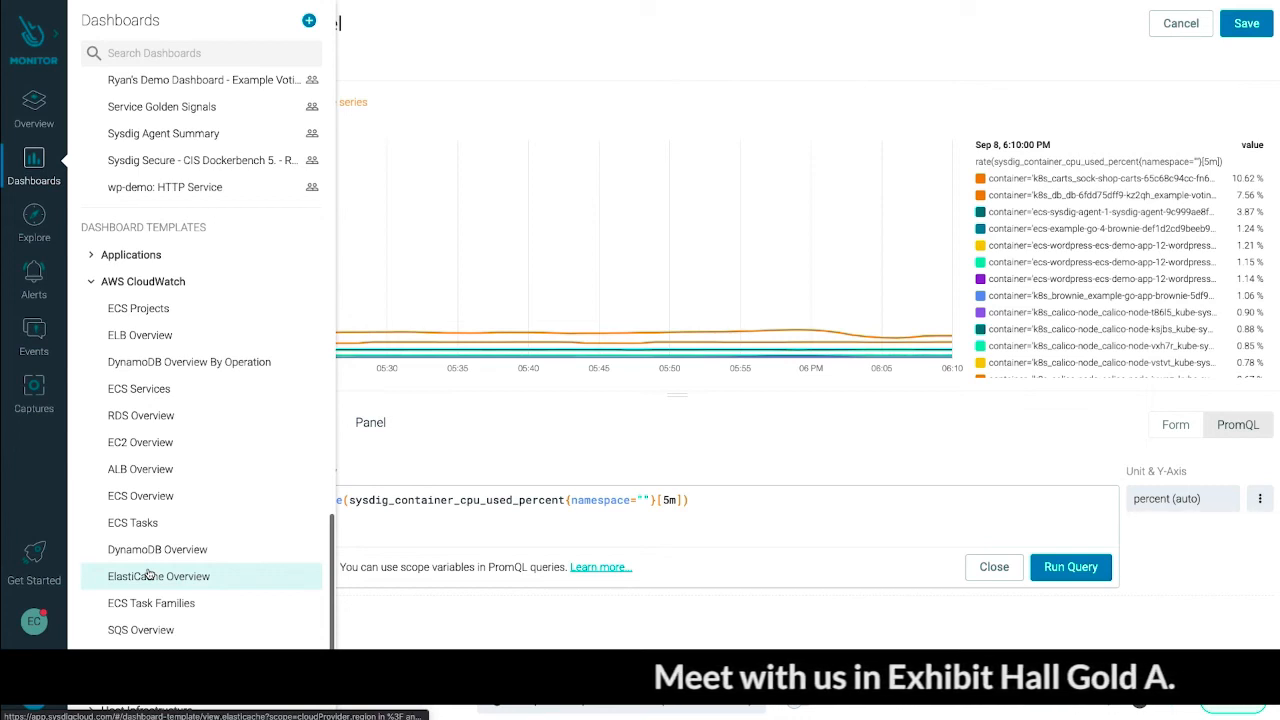
pyautogui.click(141, 415)
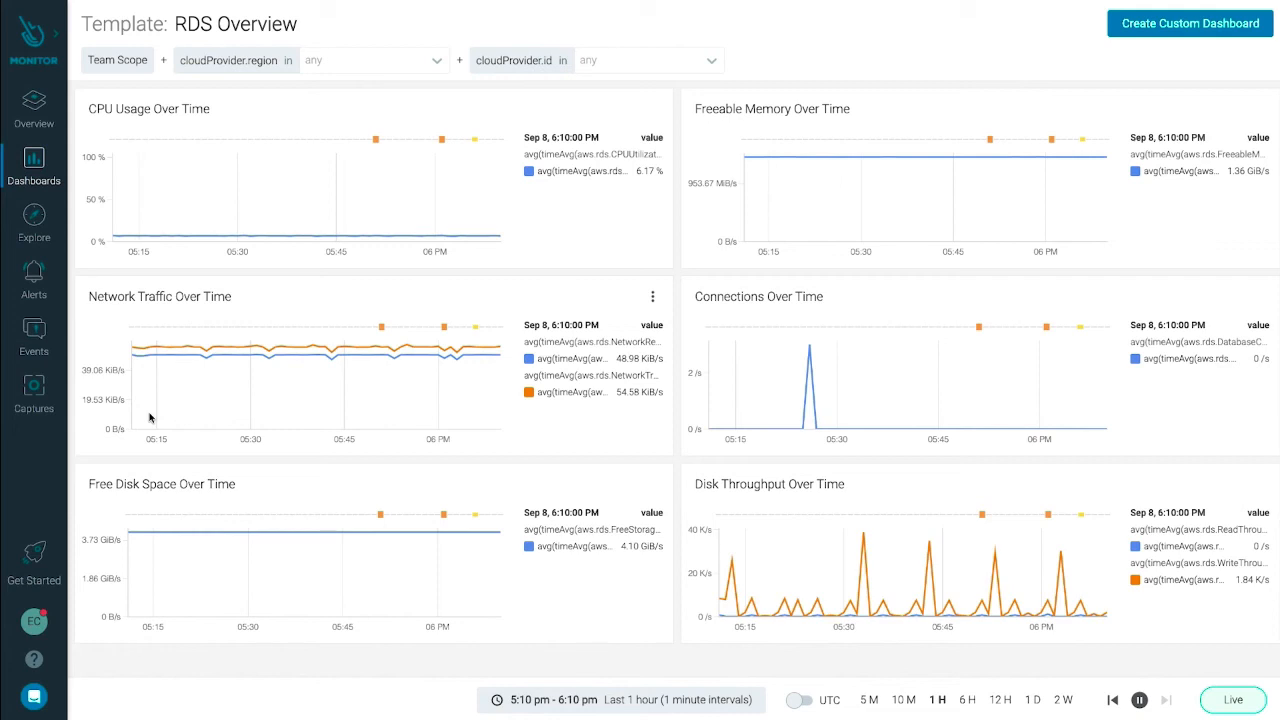
pyautogui.moveTo(982, 515)
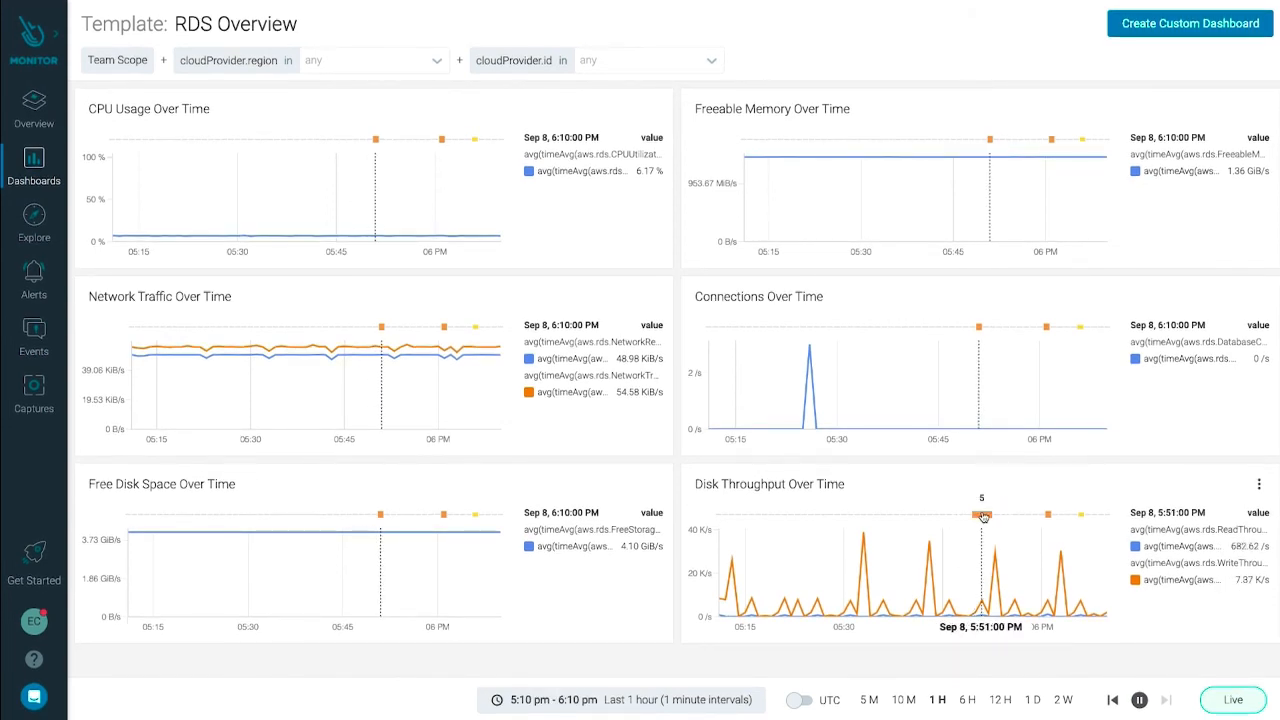
# View the Container died event correlated with the Disk Throughput spike near 5:51 PM
pyautogui.click(982, 516)
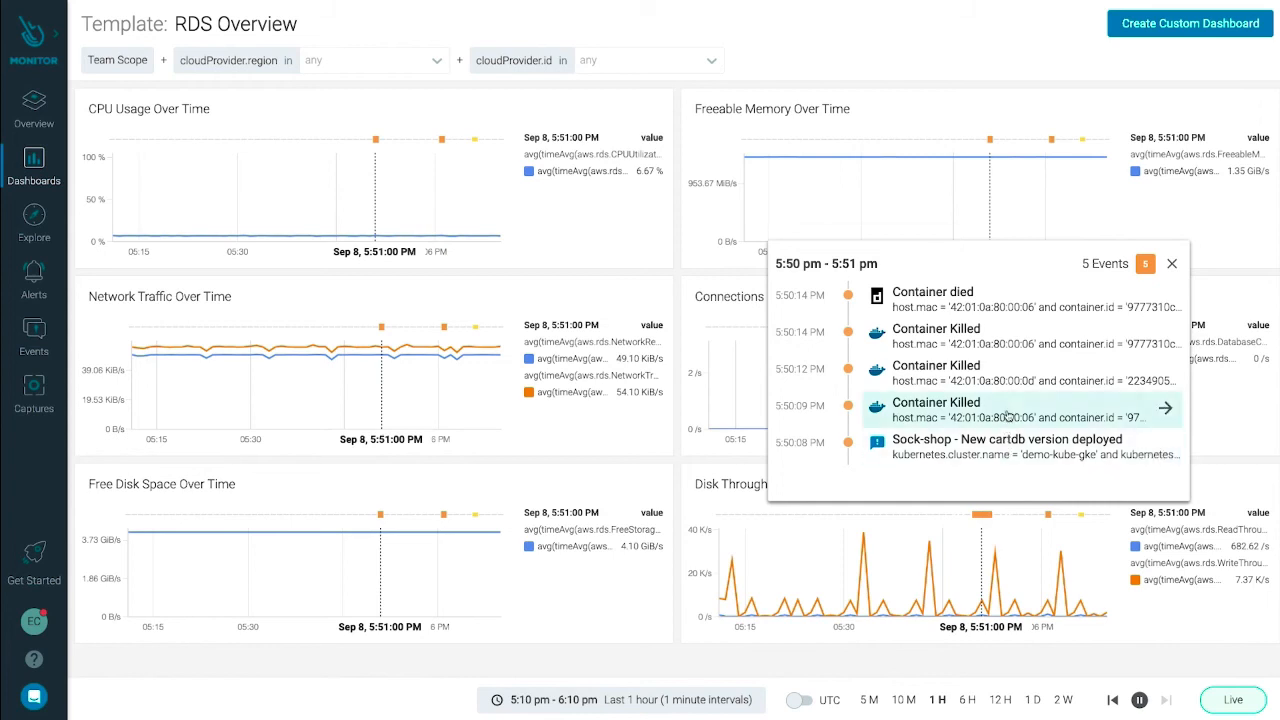
pyautogui.click(1024, 300)
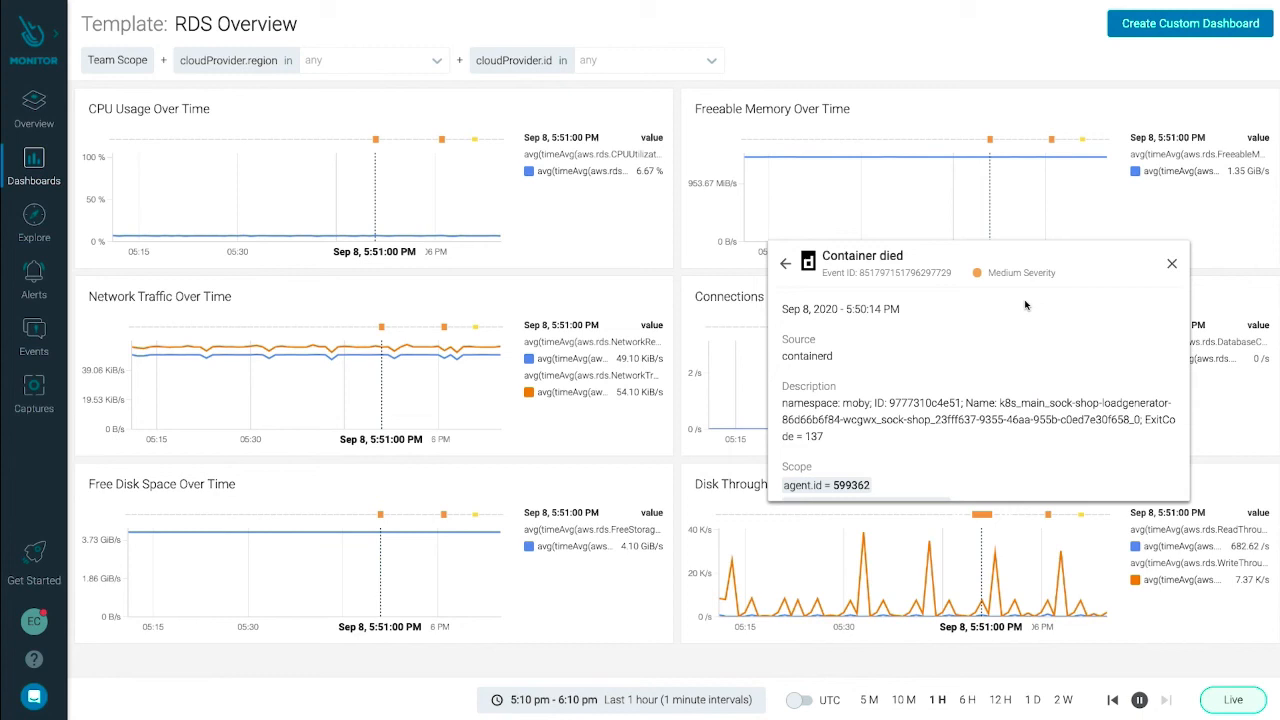